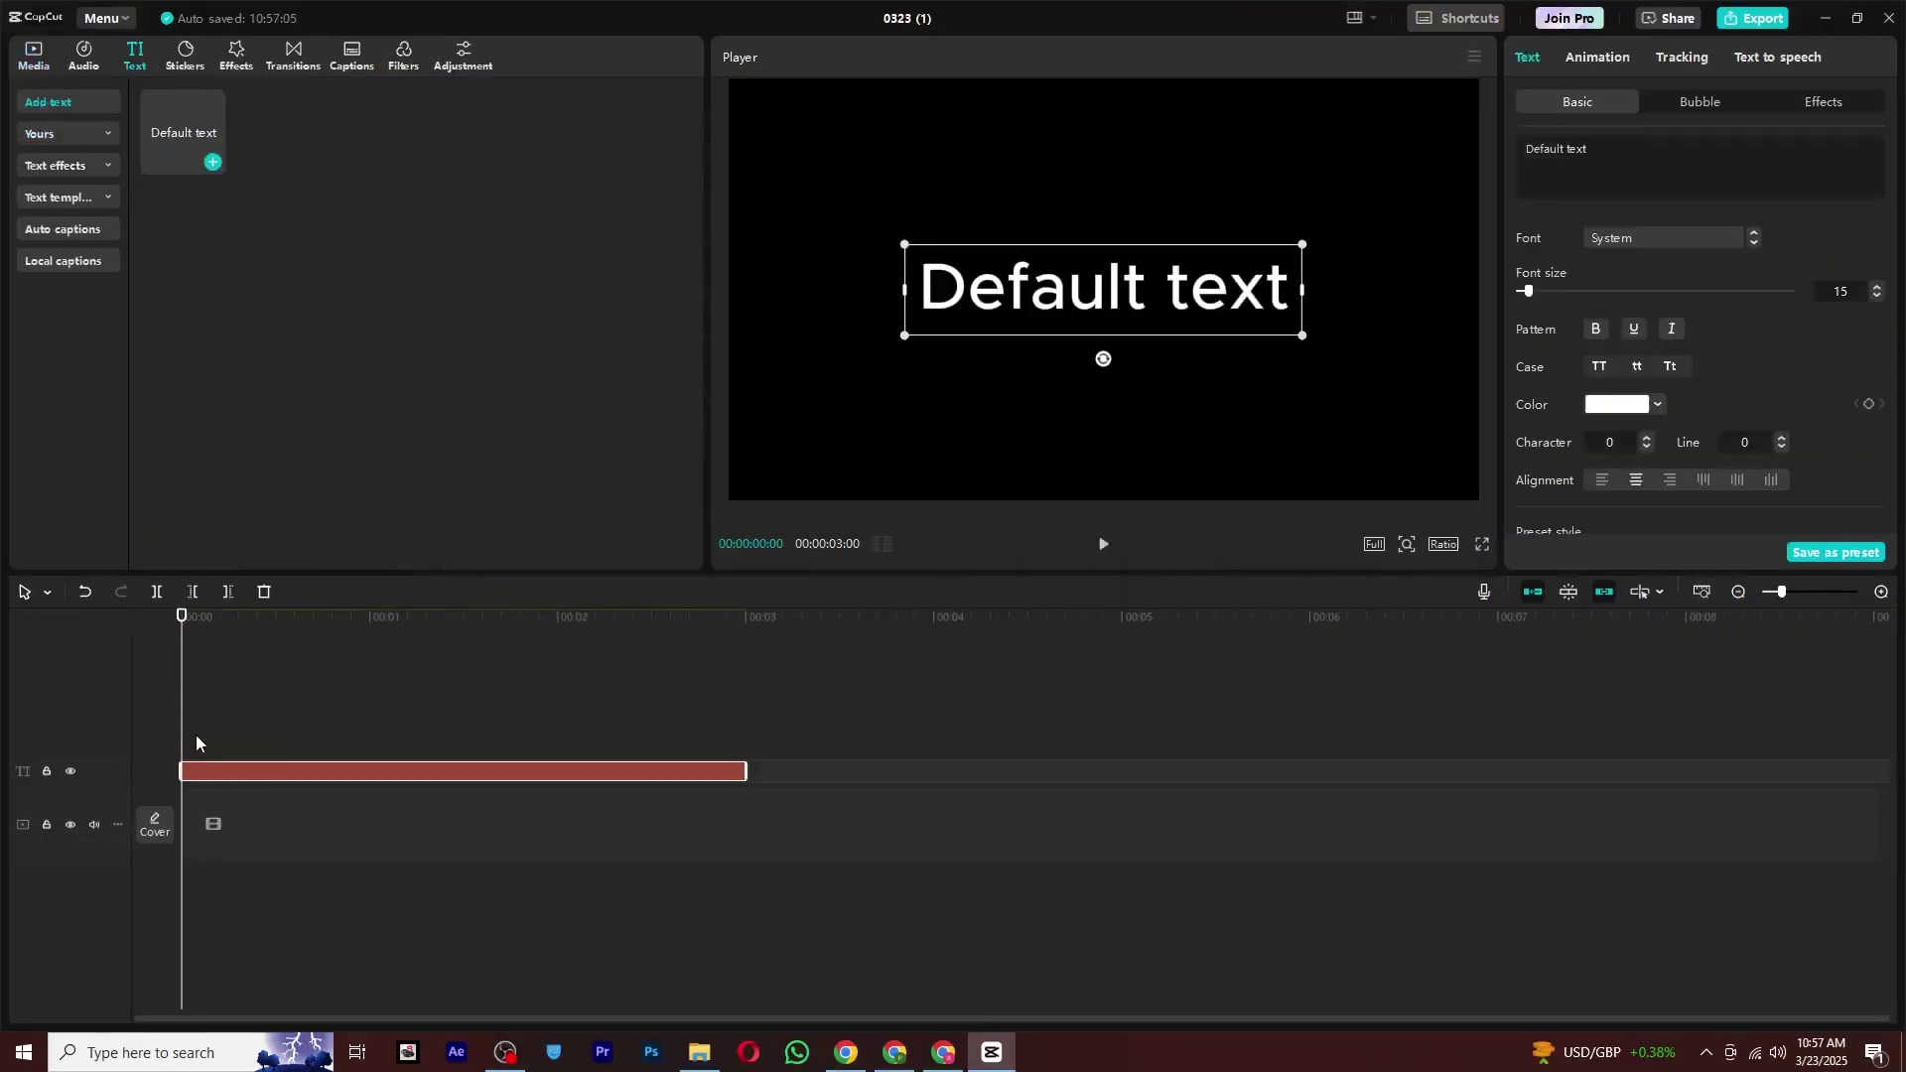
# Replace the title text with 'usman explains' and set it in the Banana Stick font
pyautogui.doubleClick(1185, 289)
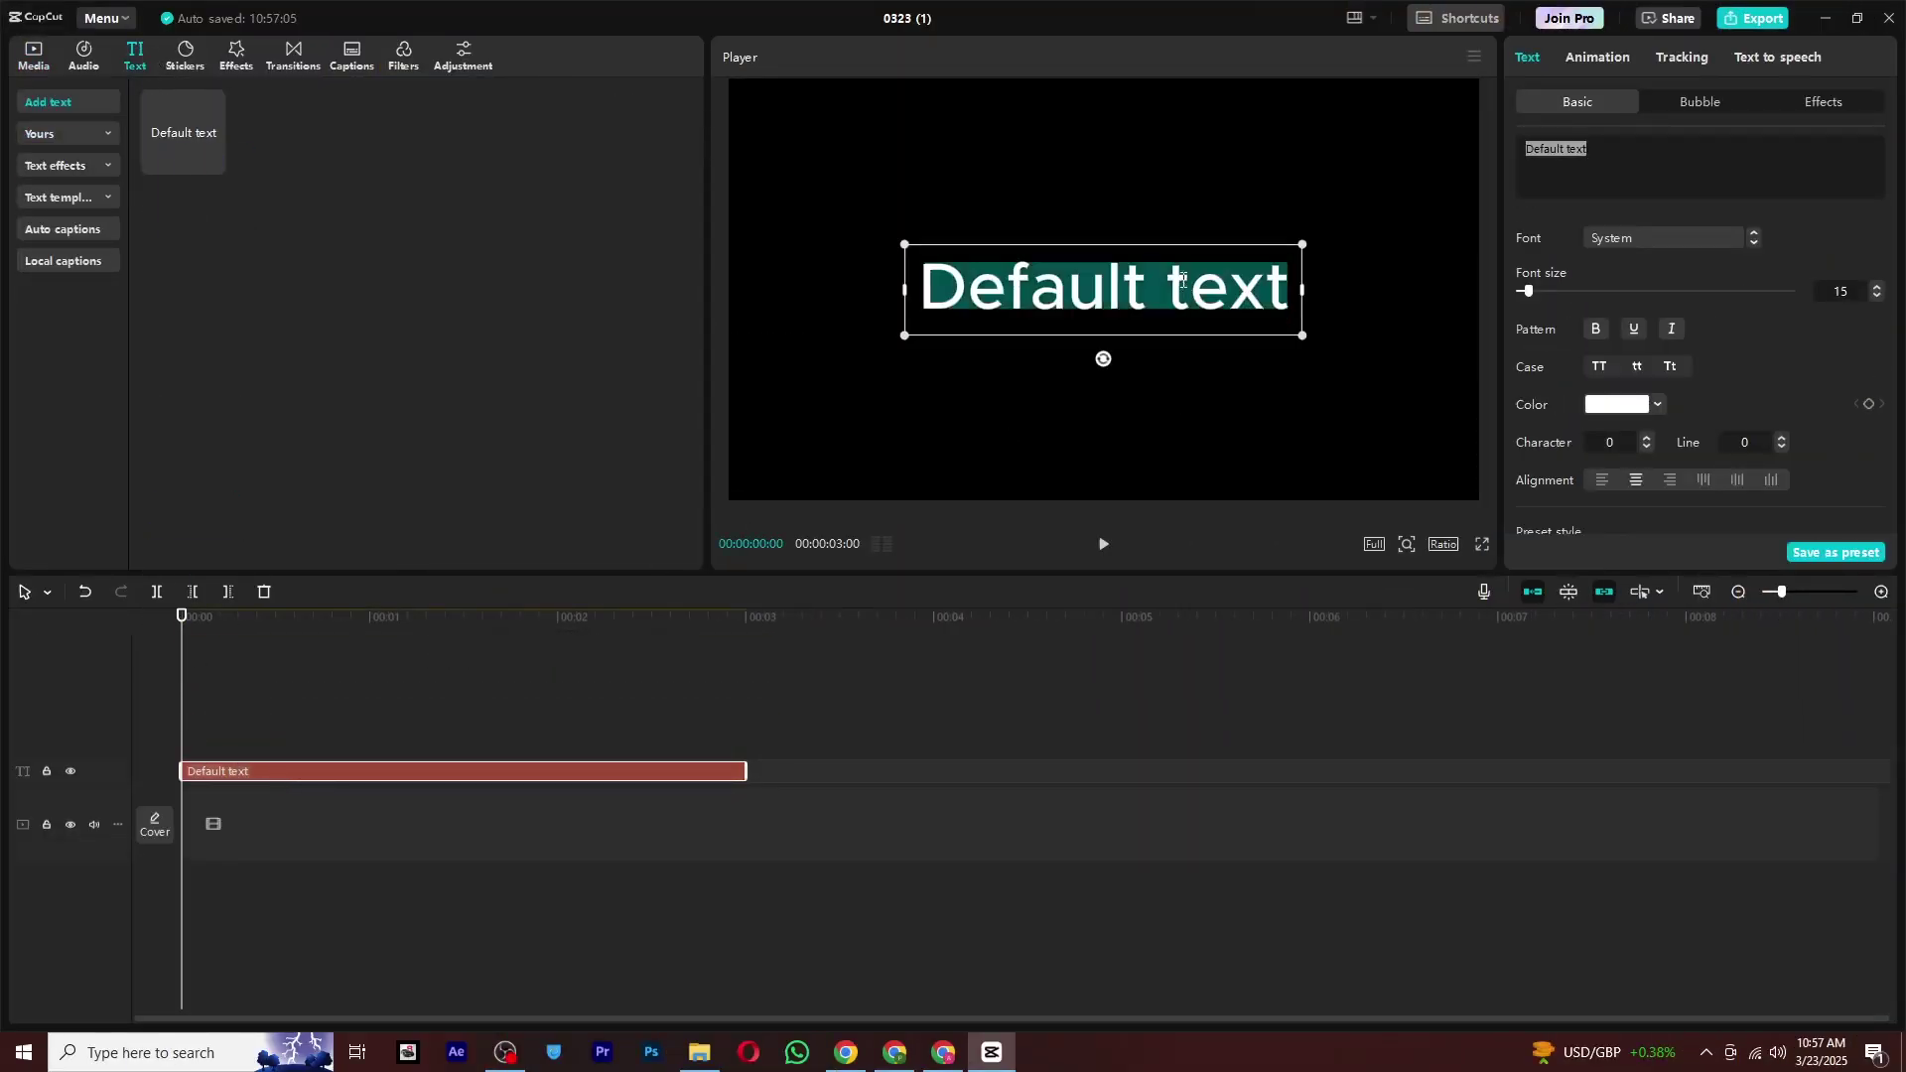
pyautogui.write('usman e')
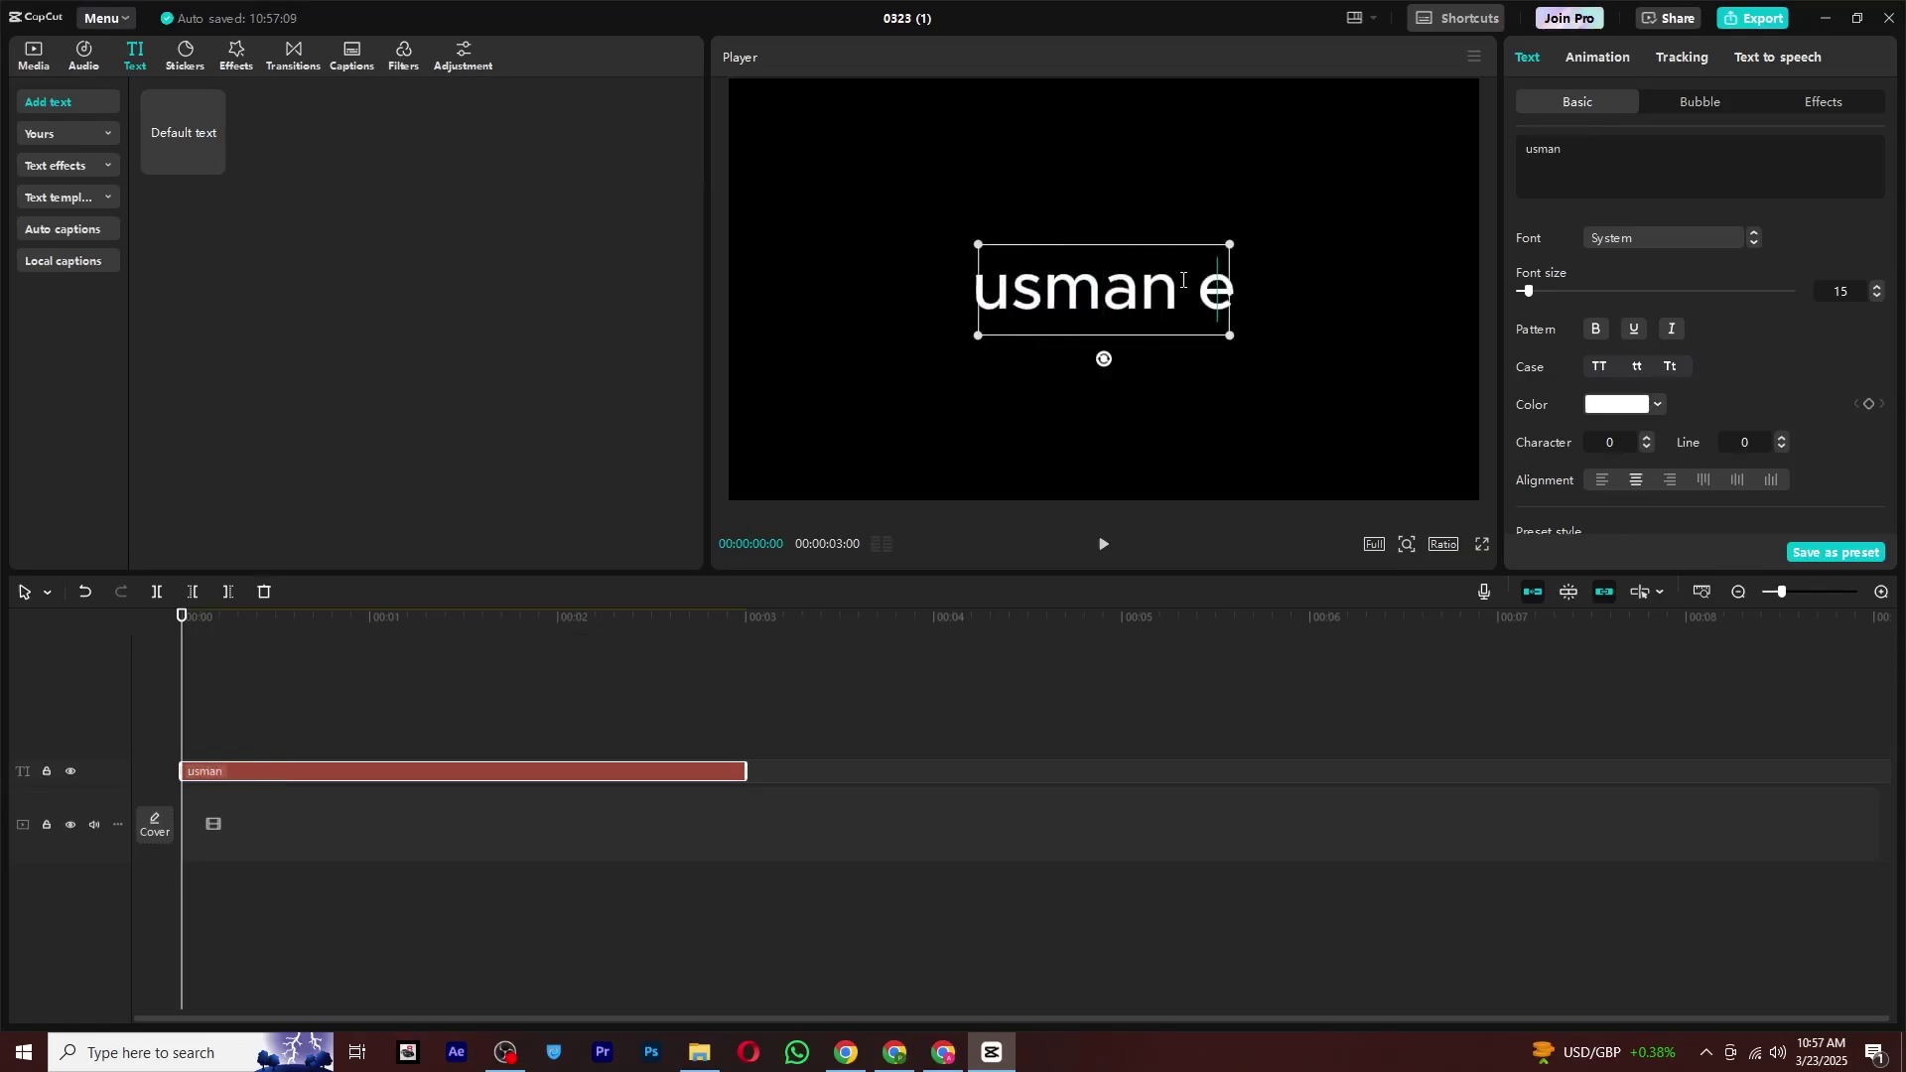
pyautogui.write('xplains')
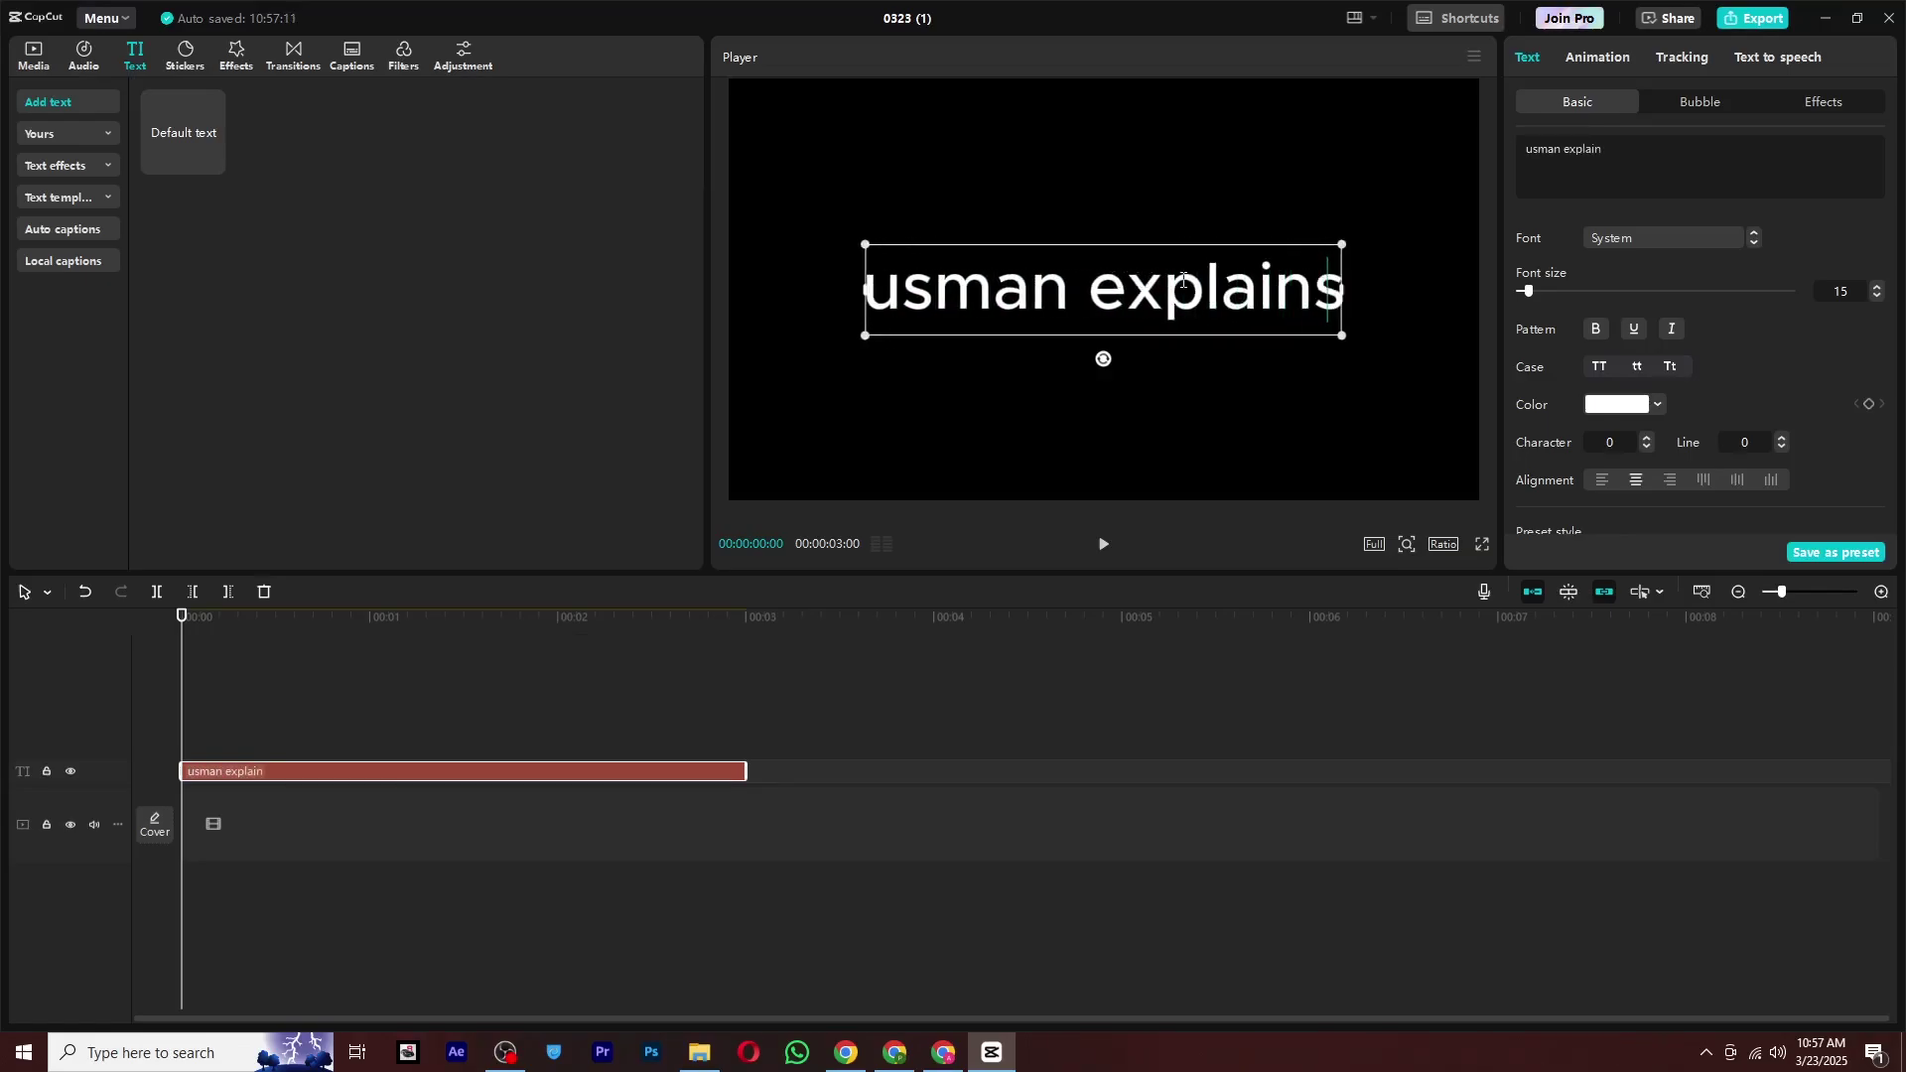
pyautogui.click(1616, 237)
pyautogui.scroll(-2, 1666, 437)
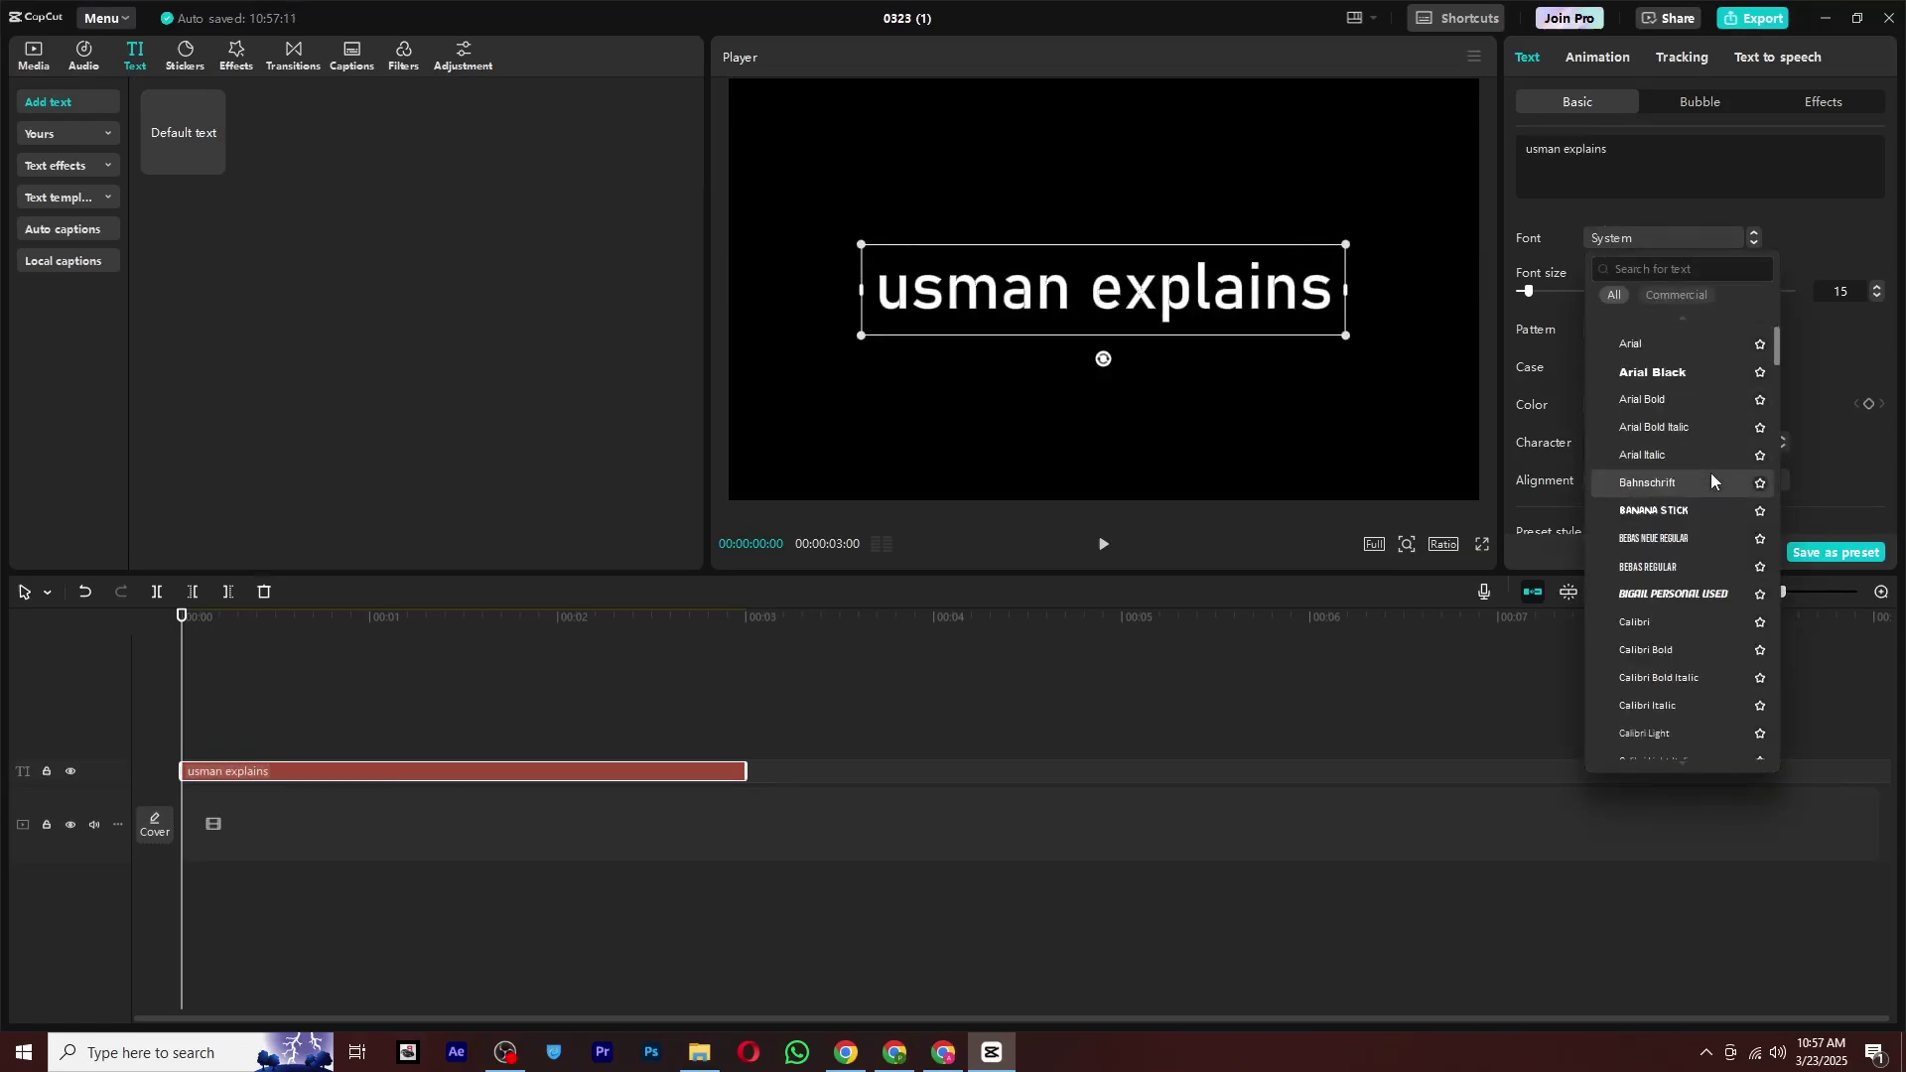
pyautogui.click(1665, 501)
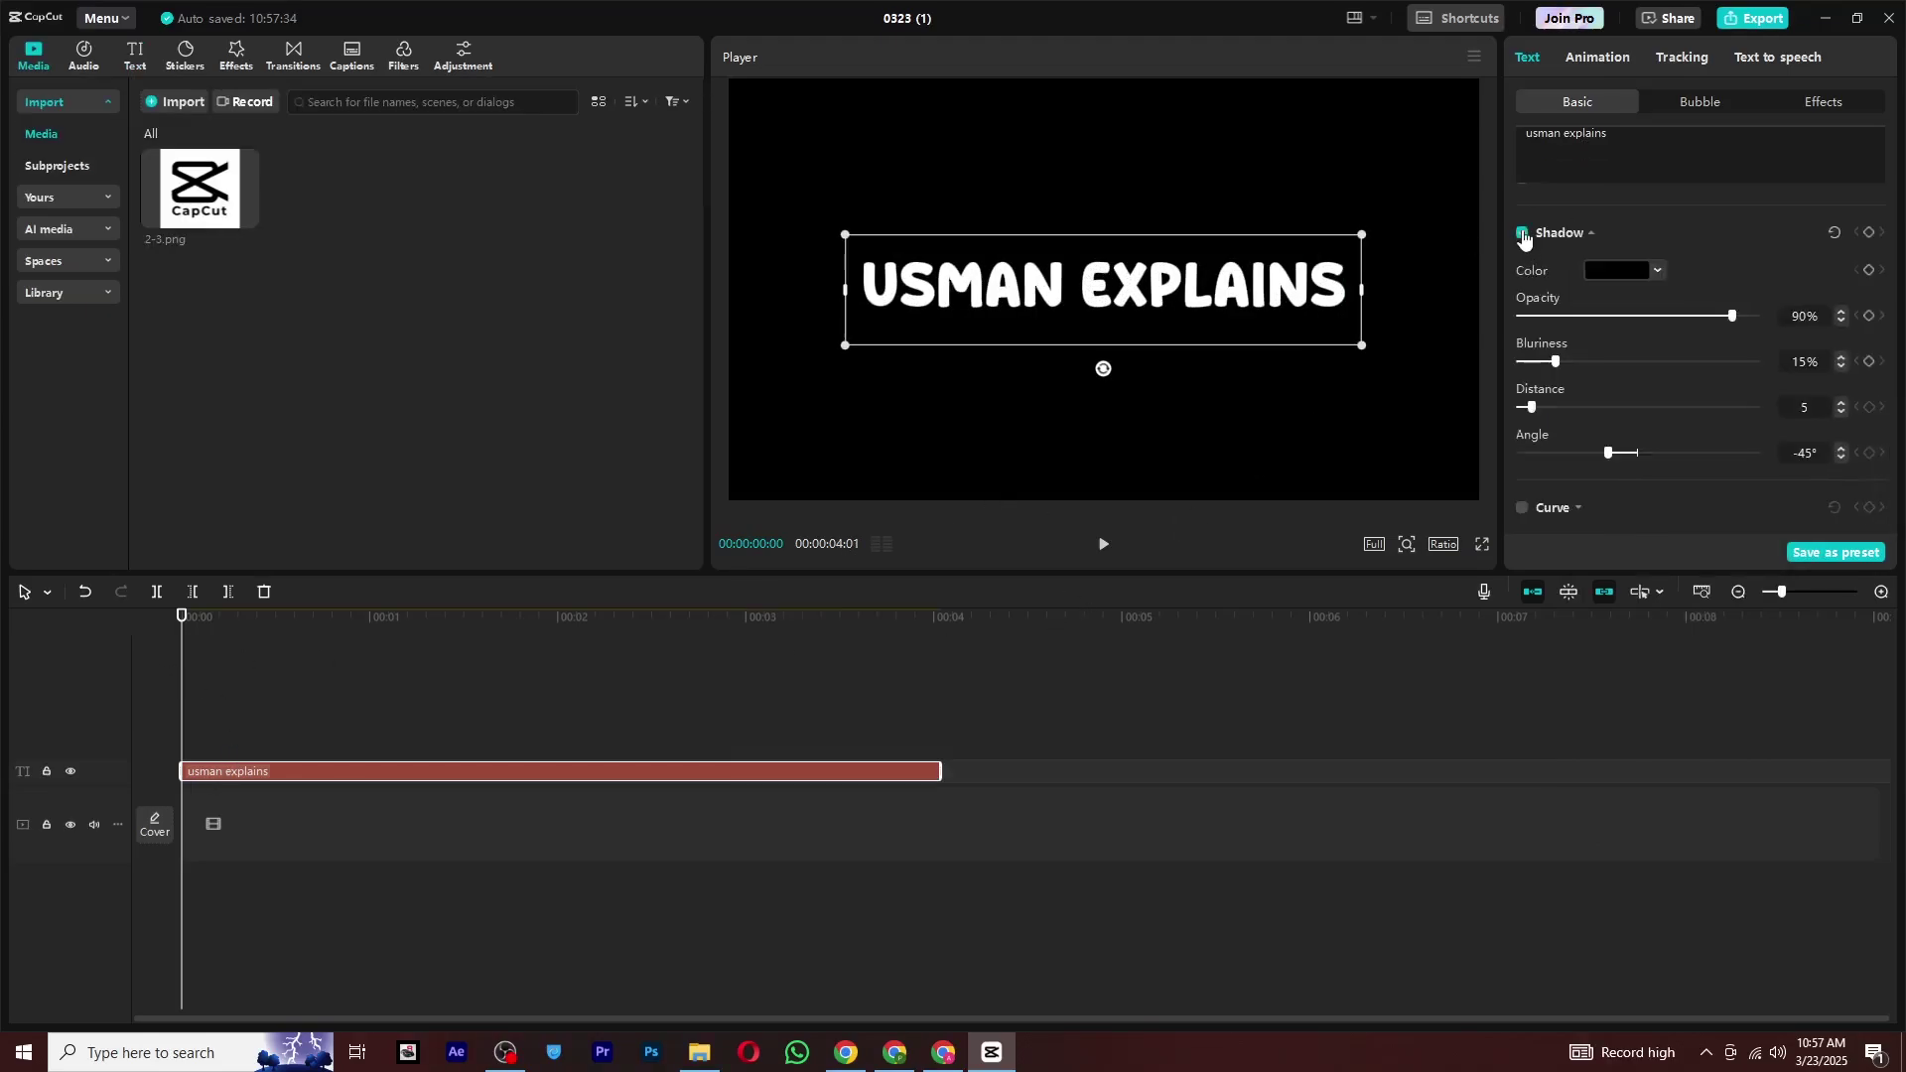
pyautogui.scroll(1, 1561, 389)
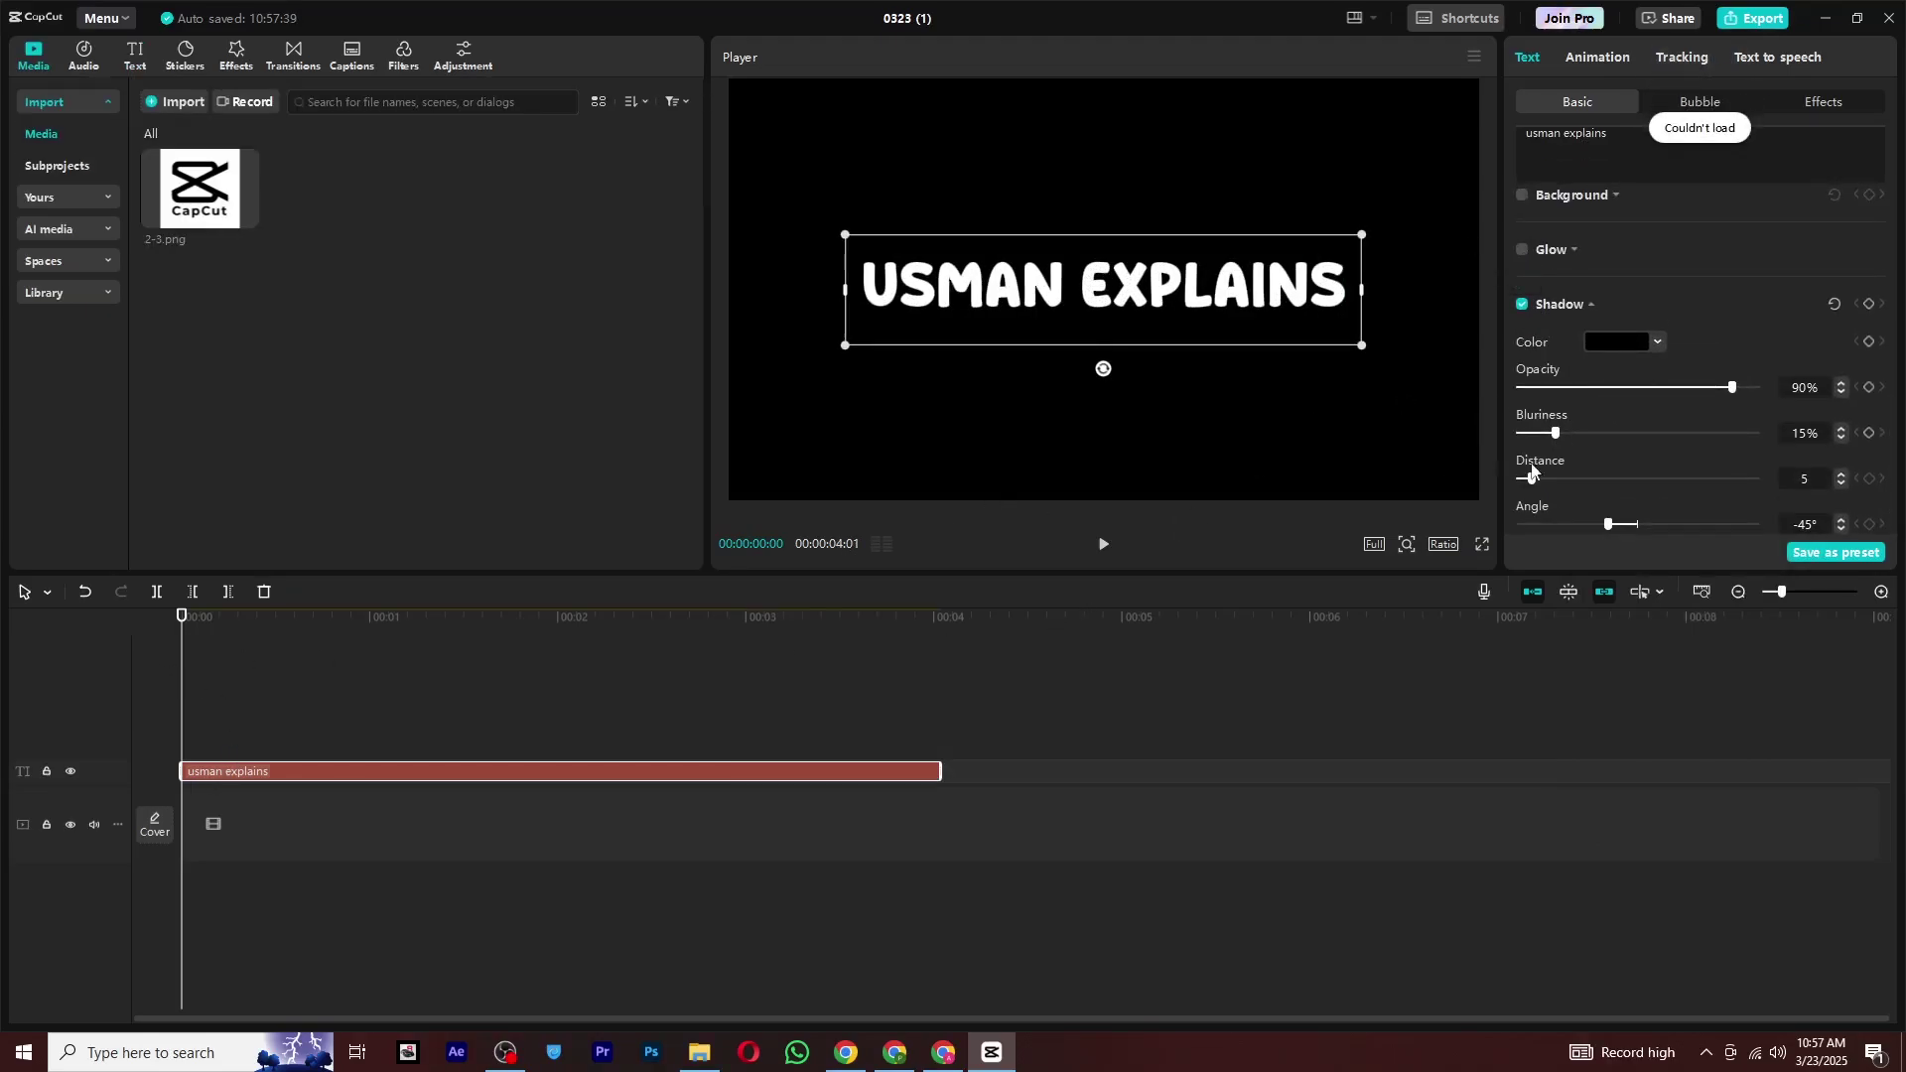
pyautogui.scroll(2, 1530, 474)
pyautogui.scroll(2, 1524, 355)
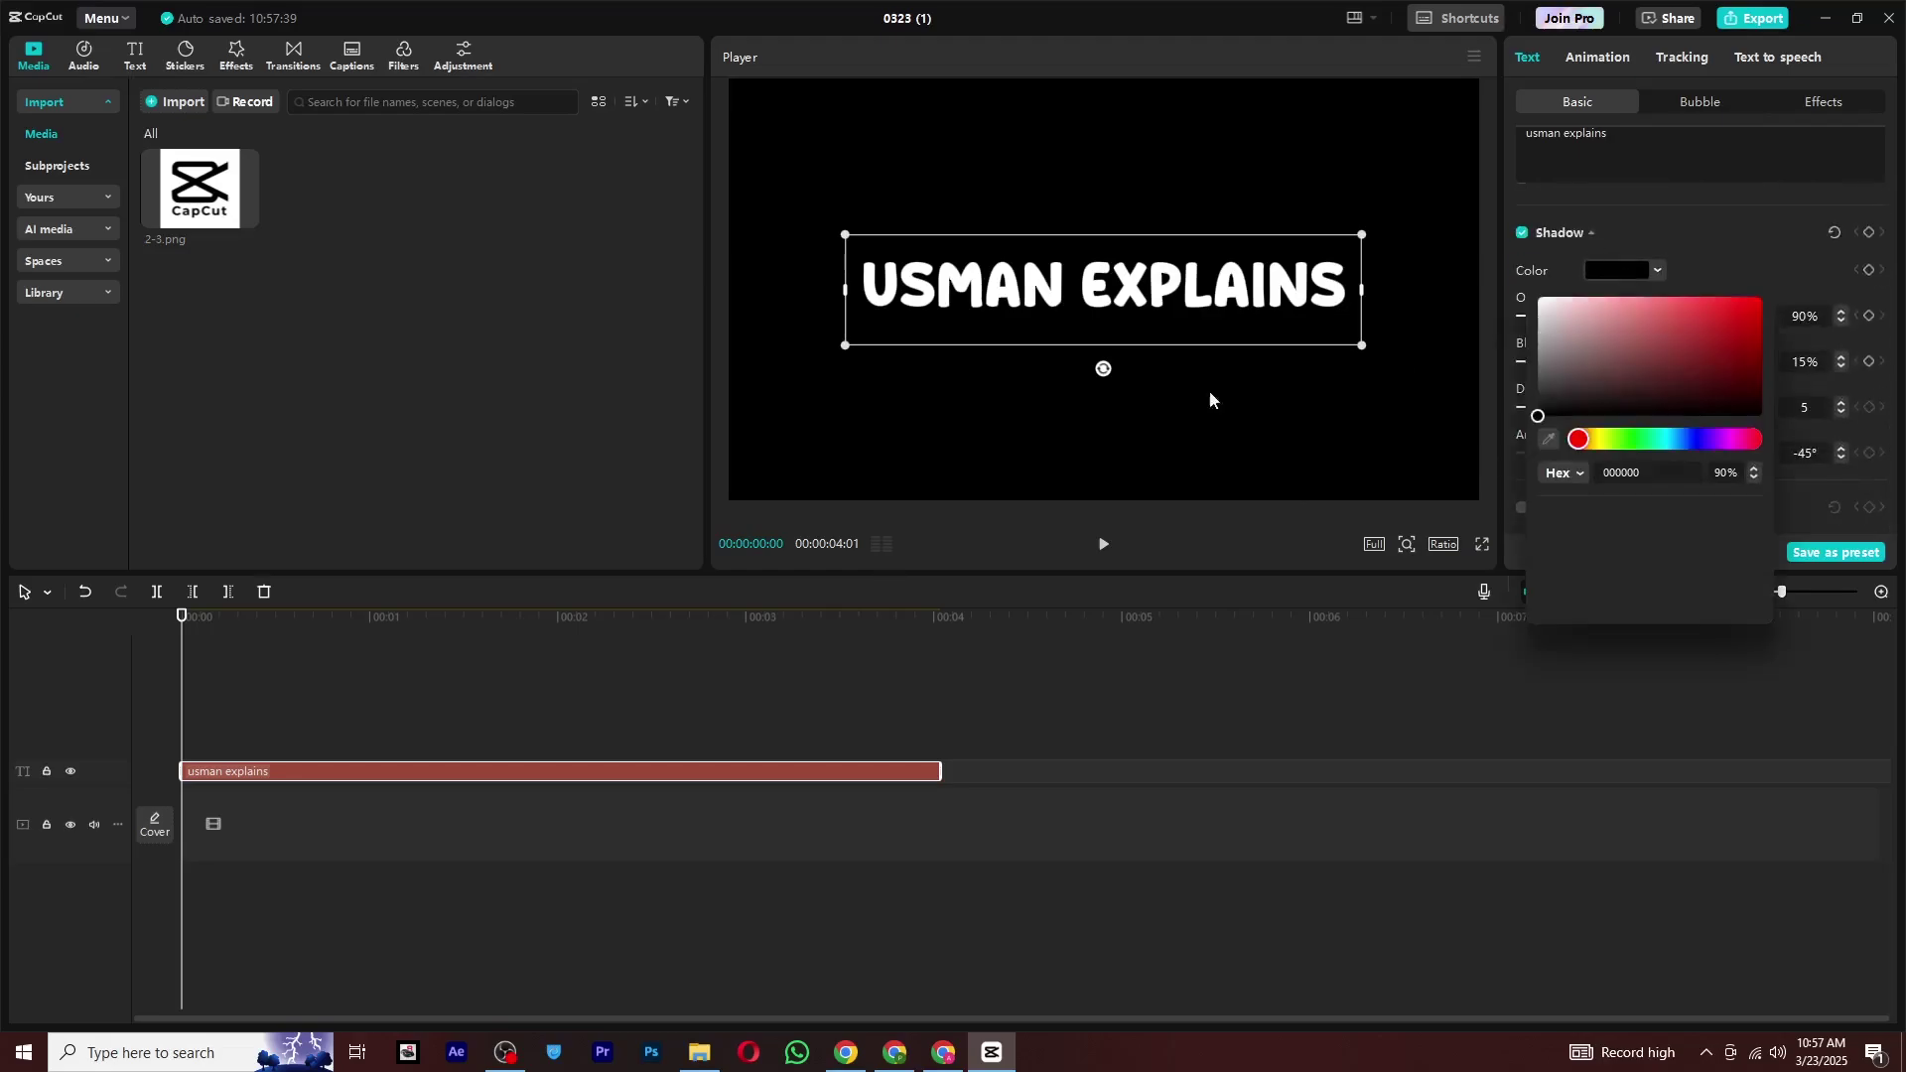
# Lower the white shadow's opacity and tune its blurriness and angle into a soft glow
pyautogui.moveTo(1683, 316); pyautogui.dragTo(1642, 315)
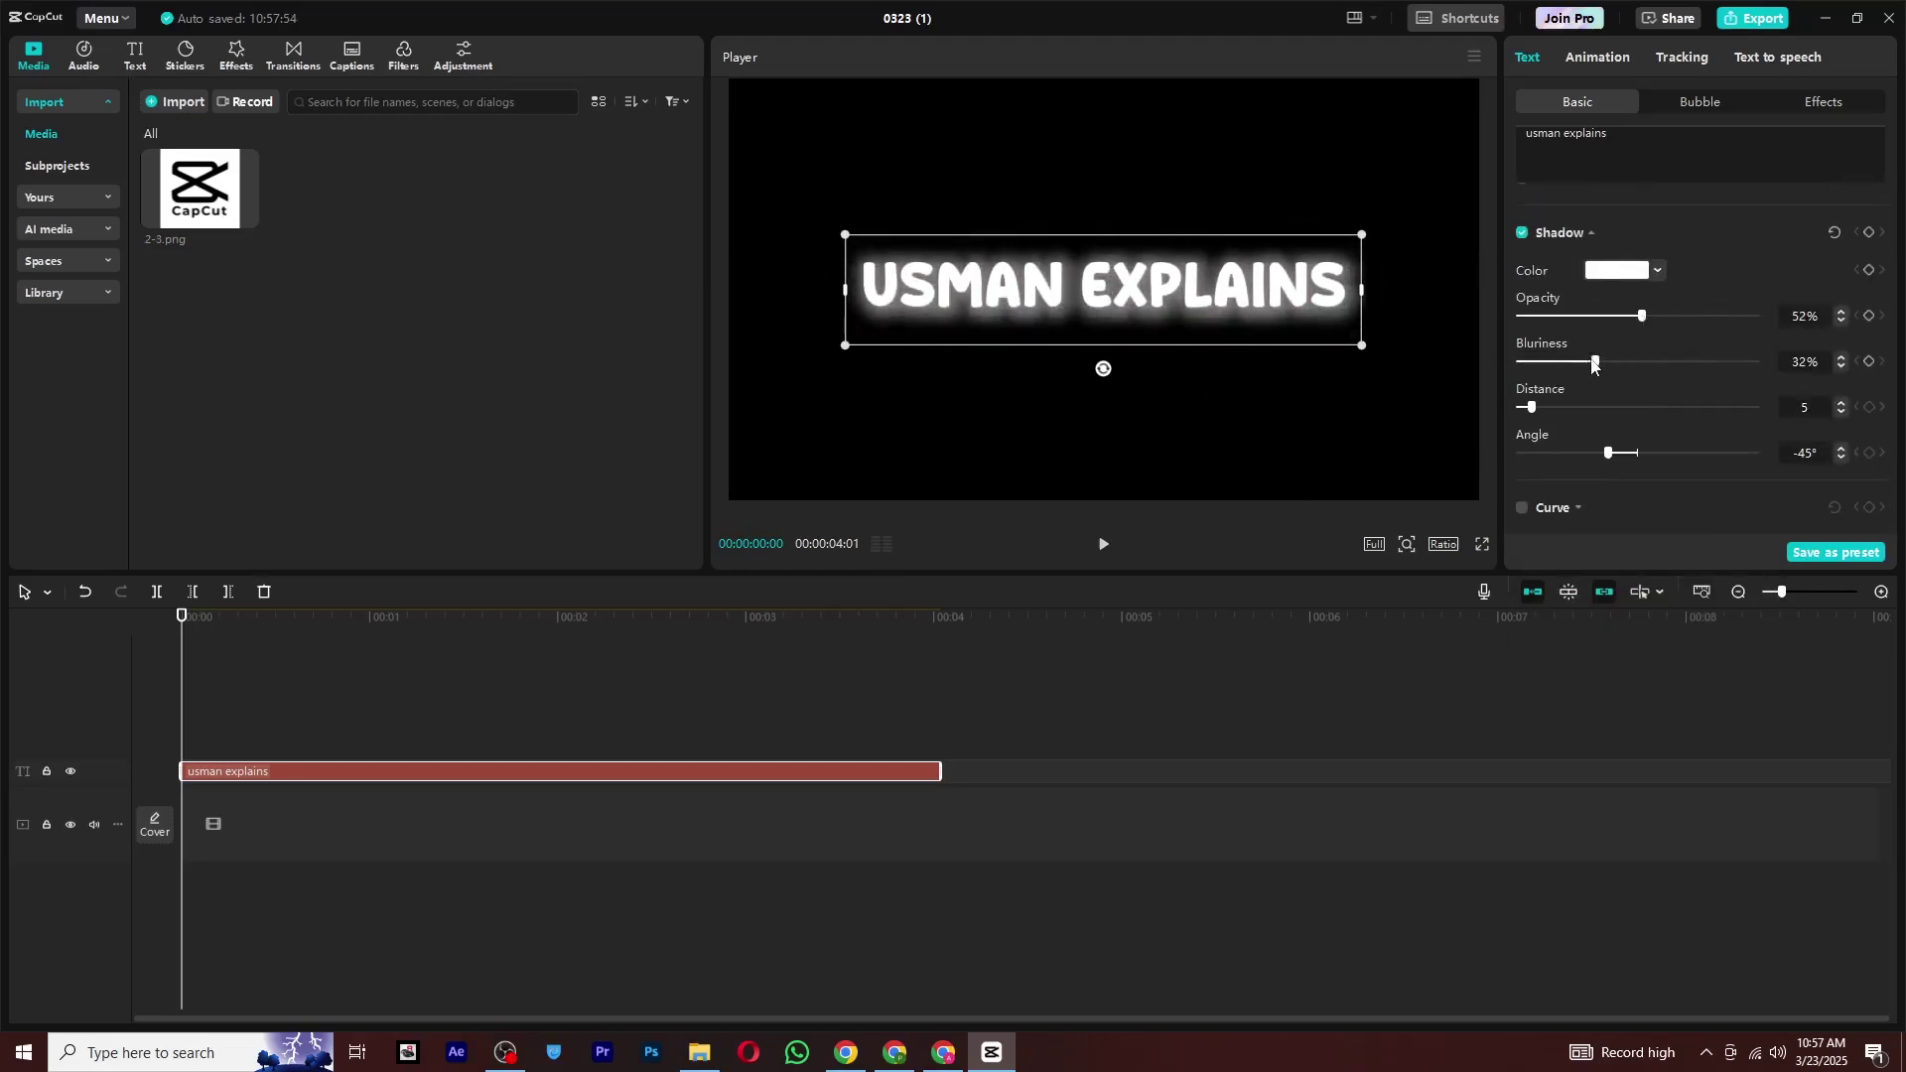
pyautogui.click(1548, 361)
pyautogui.moveTo(1609, 453); pyautogui.dragTo(1634, 453)
pyautogui.moveTo(1548, 360); pyautogui.dragTo(1564, 362)
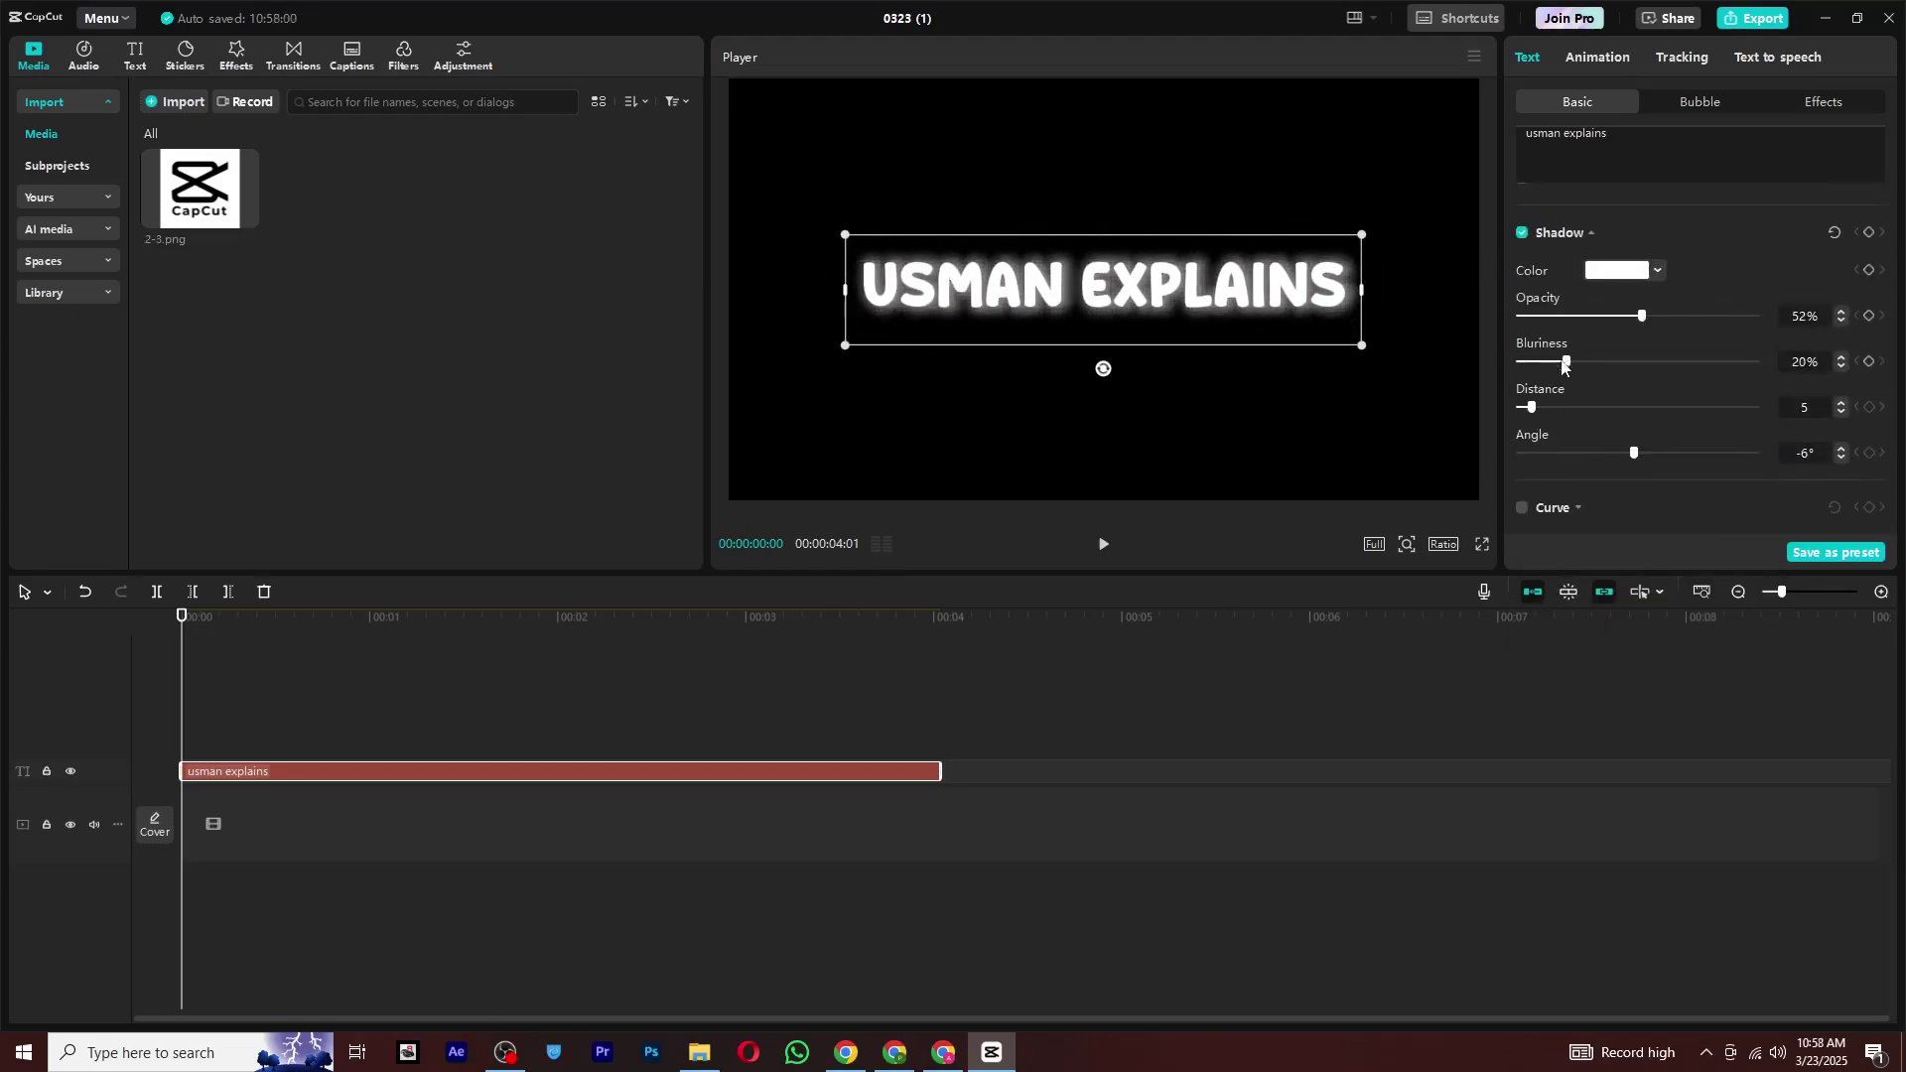
pyautogui.click(216, 658)
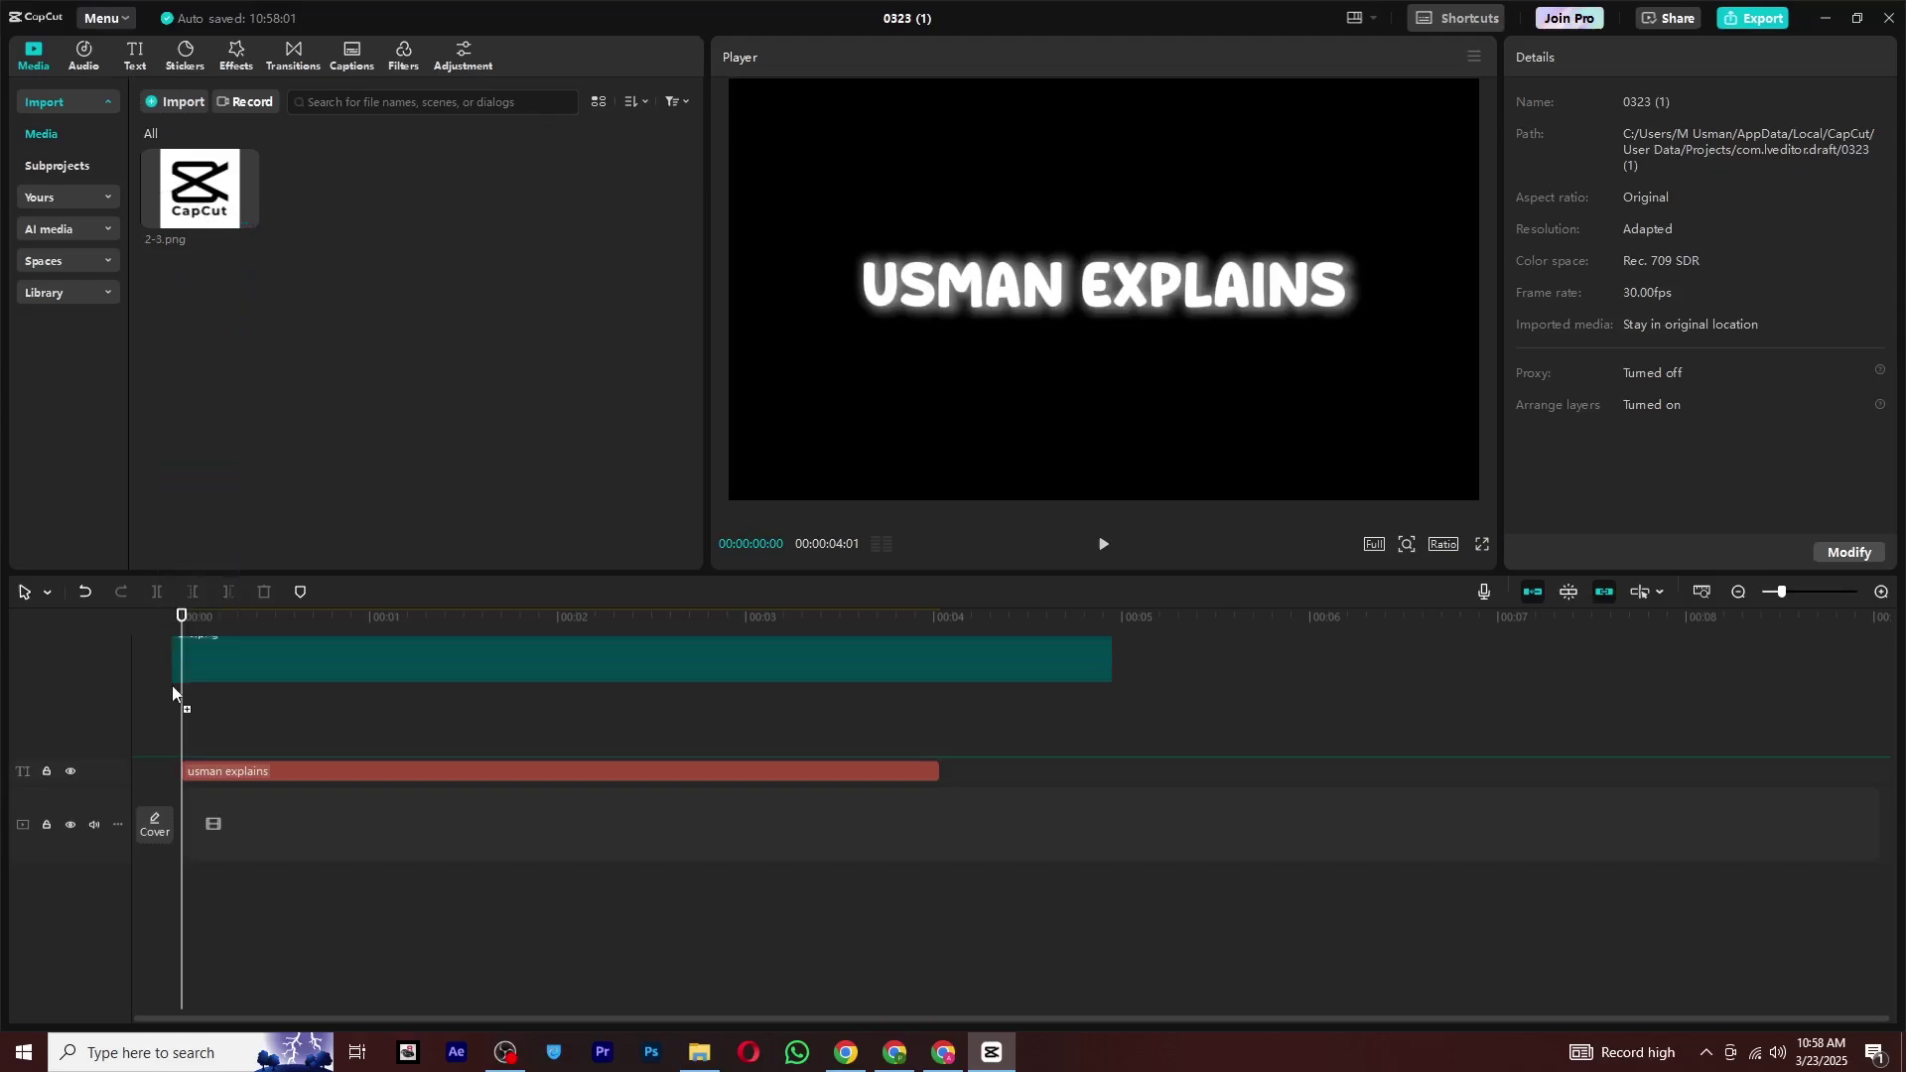
# Put the CapCut logo above the title, extend the title, and scale the logo to 23% at its right
pyautogui.moveTo(198, 195); pyautogui.dragTo(181, 722)
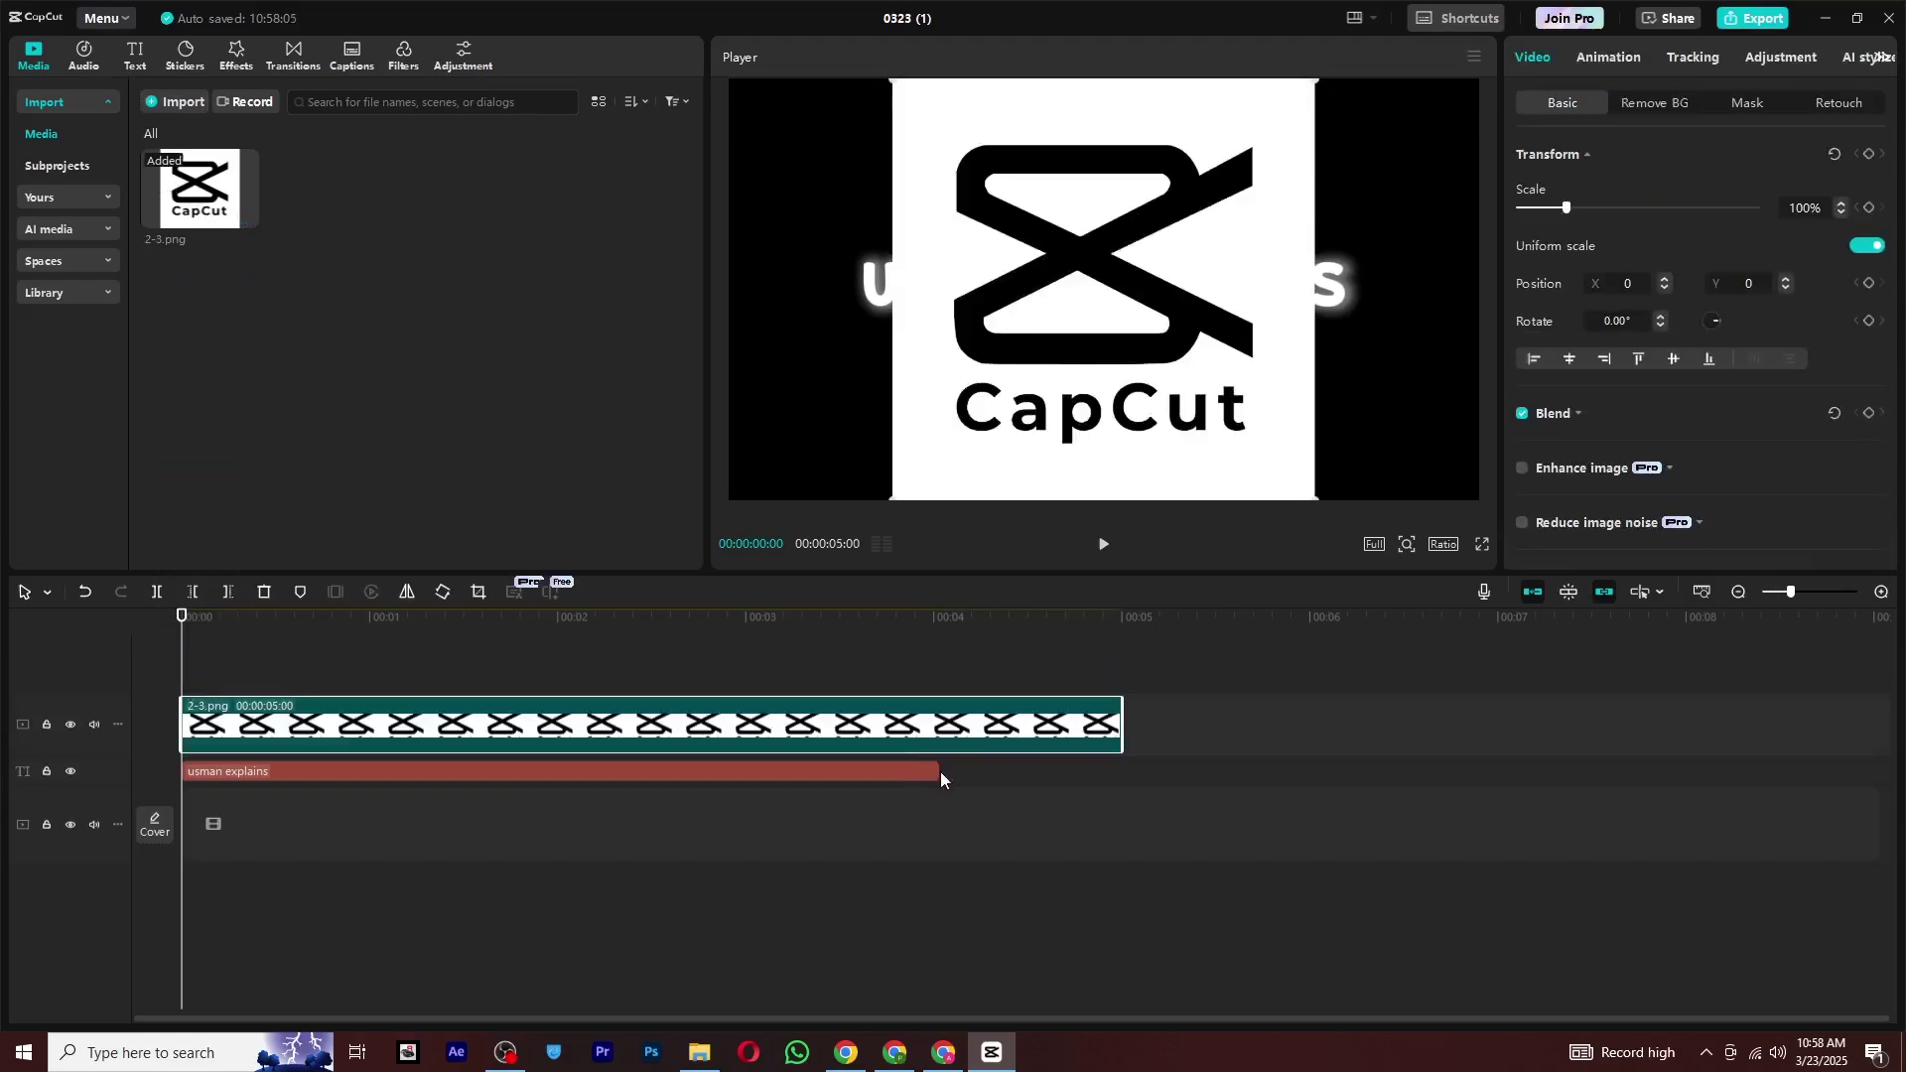
pyautogui.moveTo(939, 774); pyautogui.dragTo(1122, 773)
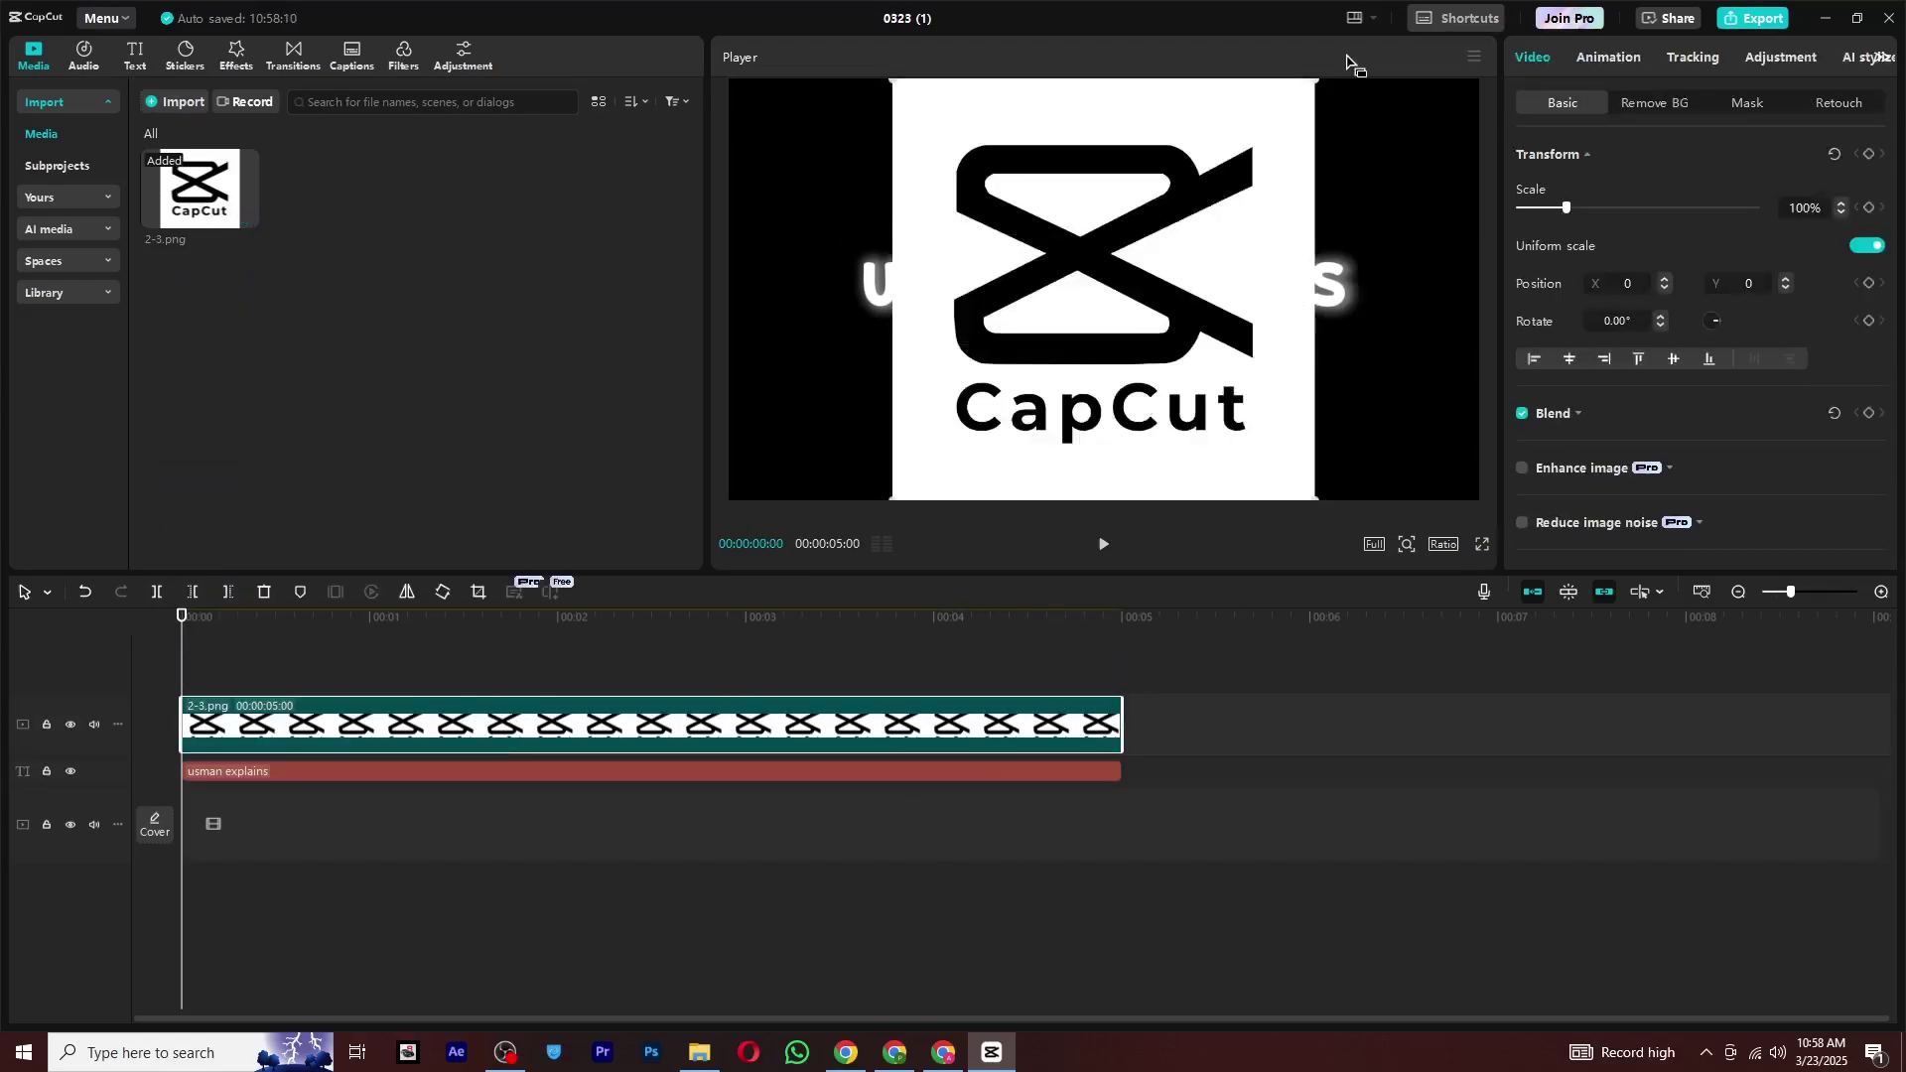
pyautogui.moveTo(1313, 85); pyautogui.dragTo(1187, 443)
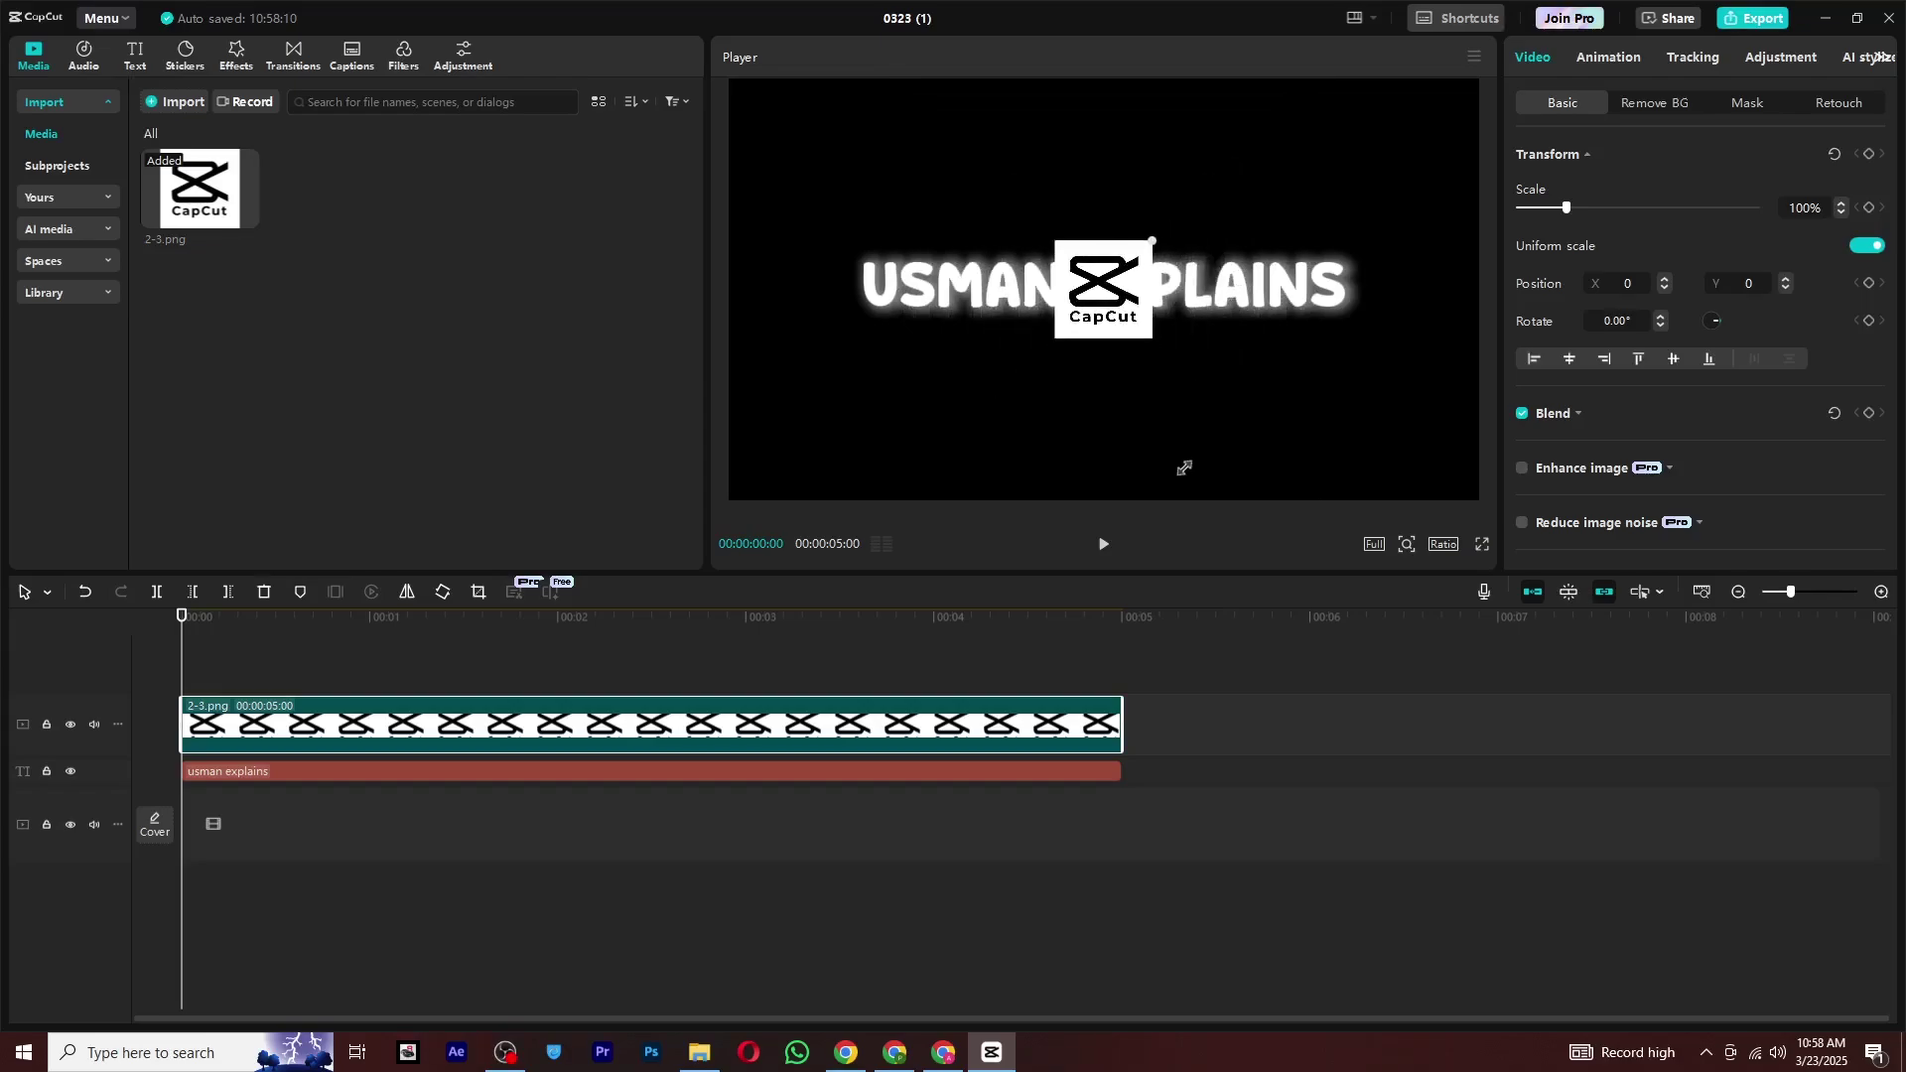
pyautogui.moveTo(1120, 312)
pyautogui.mouseDown()
pyautogui.moveTo(1340, 319)
pyautogui.moveTo(1322, 292)
pyautogui.mouseUp()
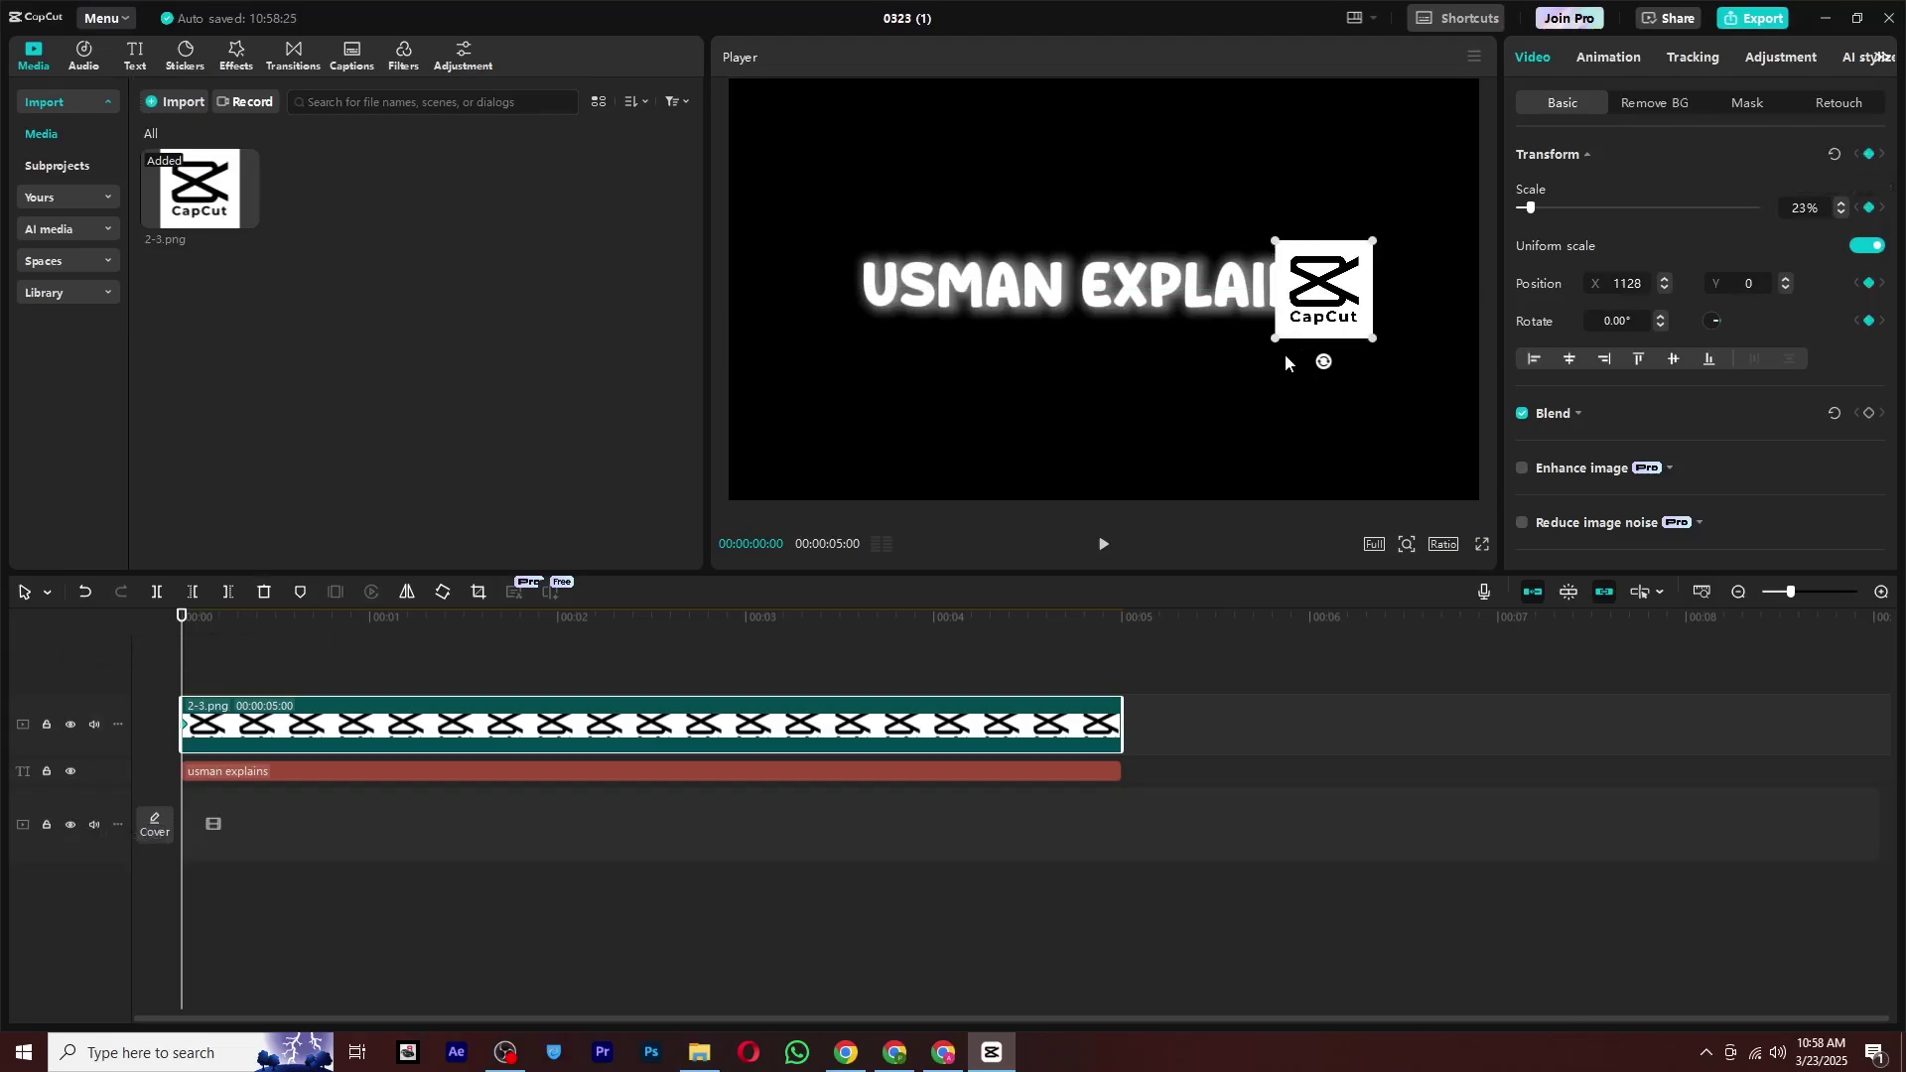
# Keyframe the logo from off-screen right to over mid-title at about two seconds
pyautogui.moveTo(1348, 325); pyautogui.dragTo(1528, 302)
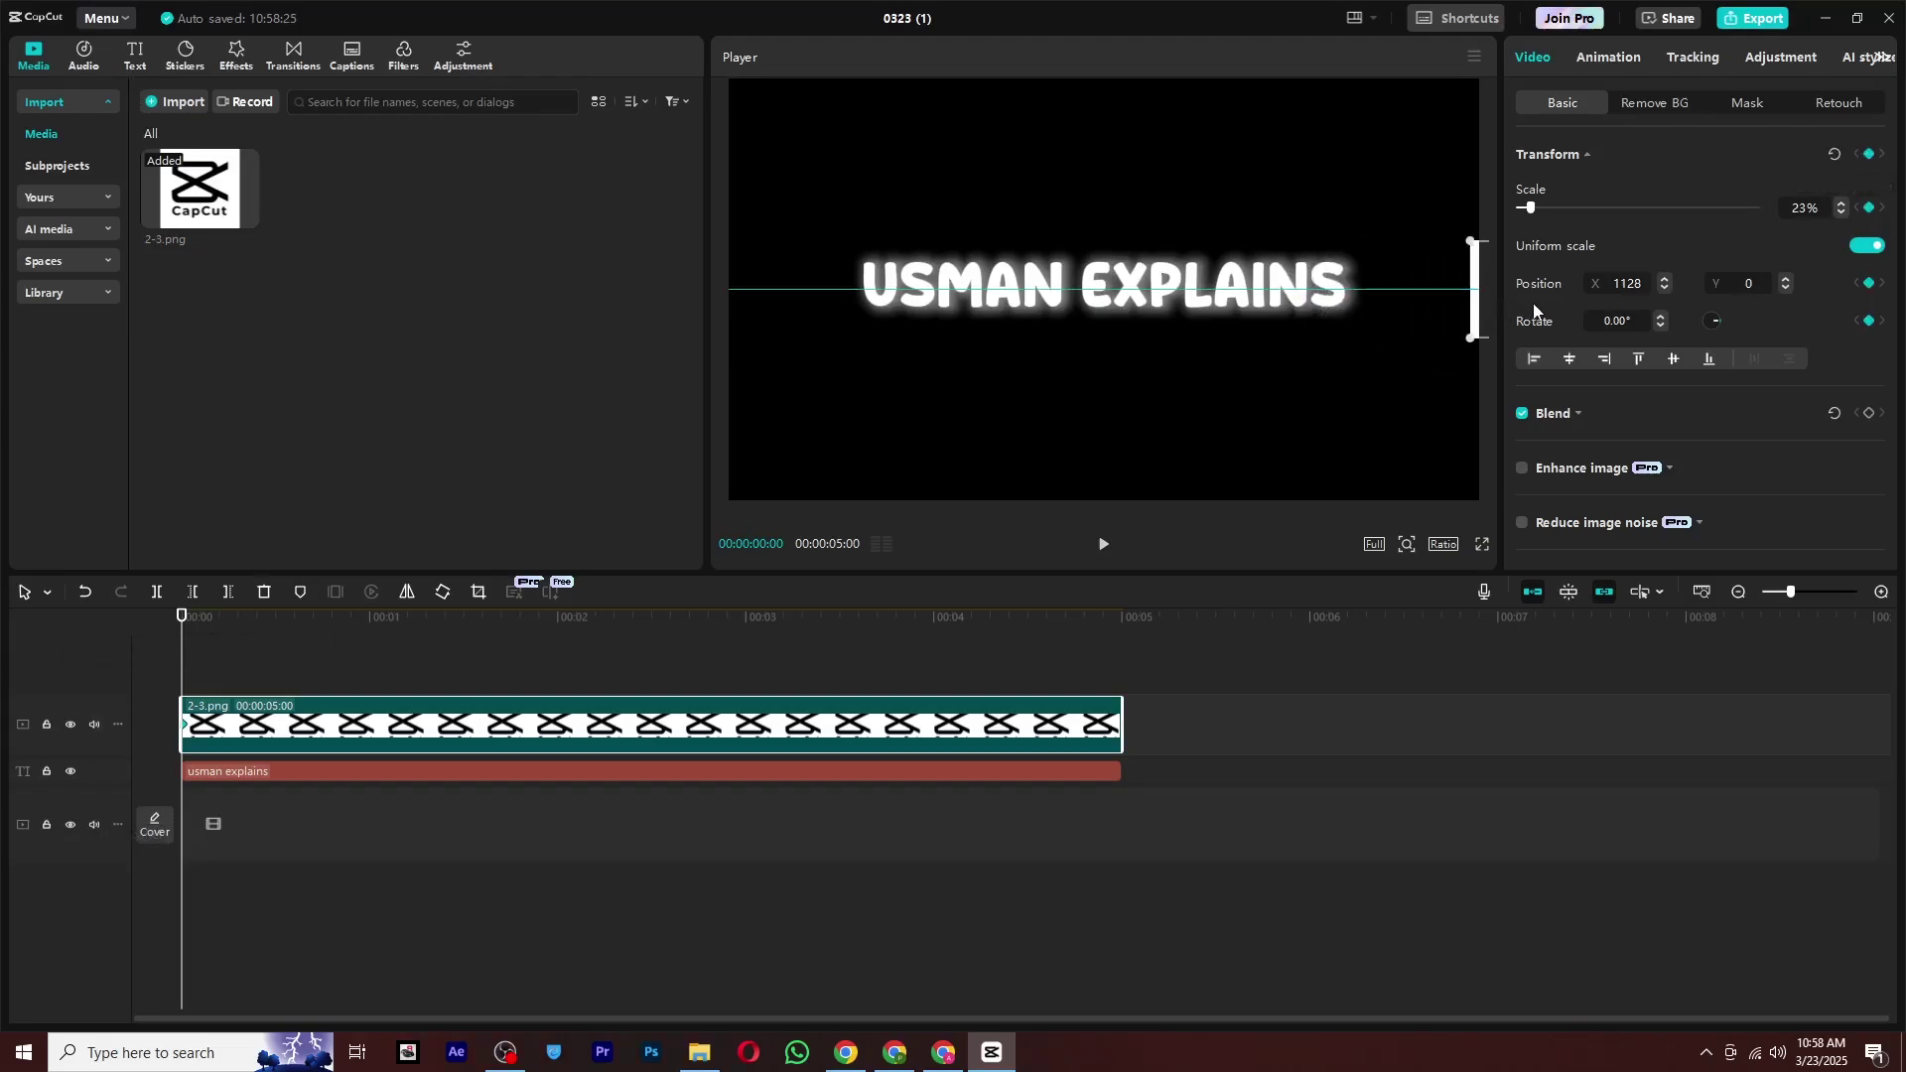
pyautogui.moveTo(1477, 295); pyautogui.dragTo(1268, 302)
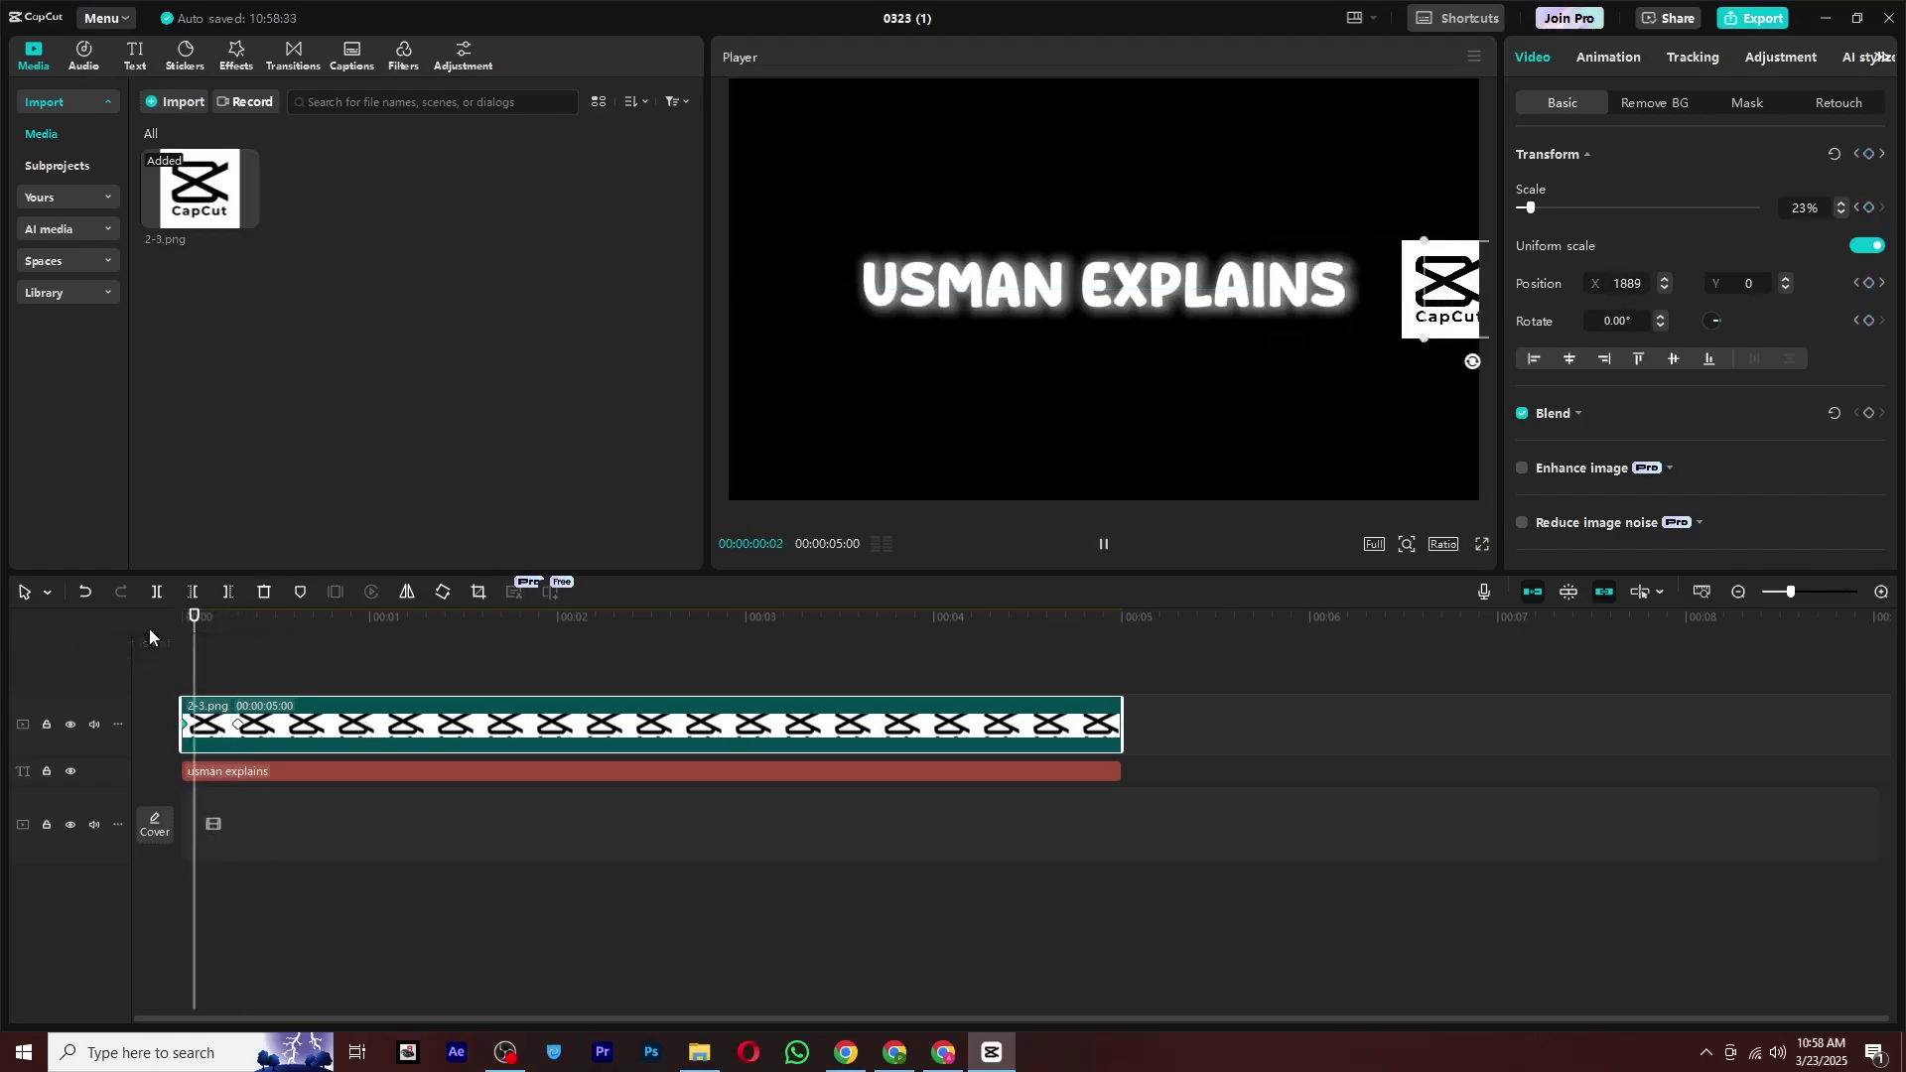
pyautogui.moveTo(212, 621); pyautogui.dragTo(245, 623)
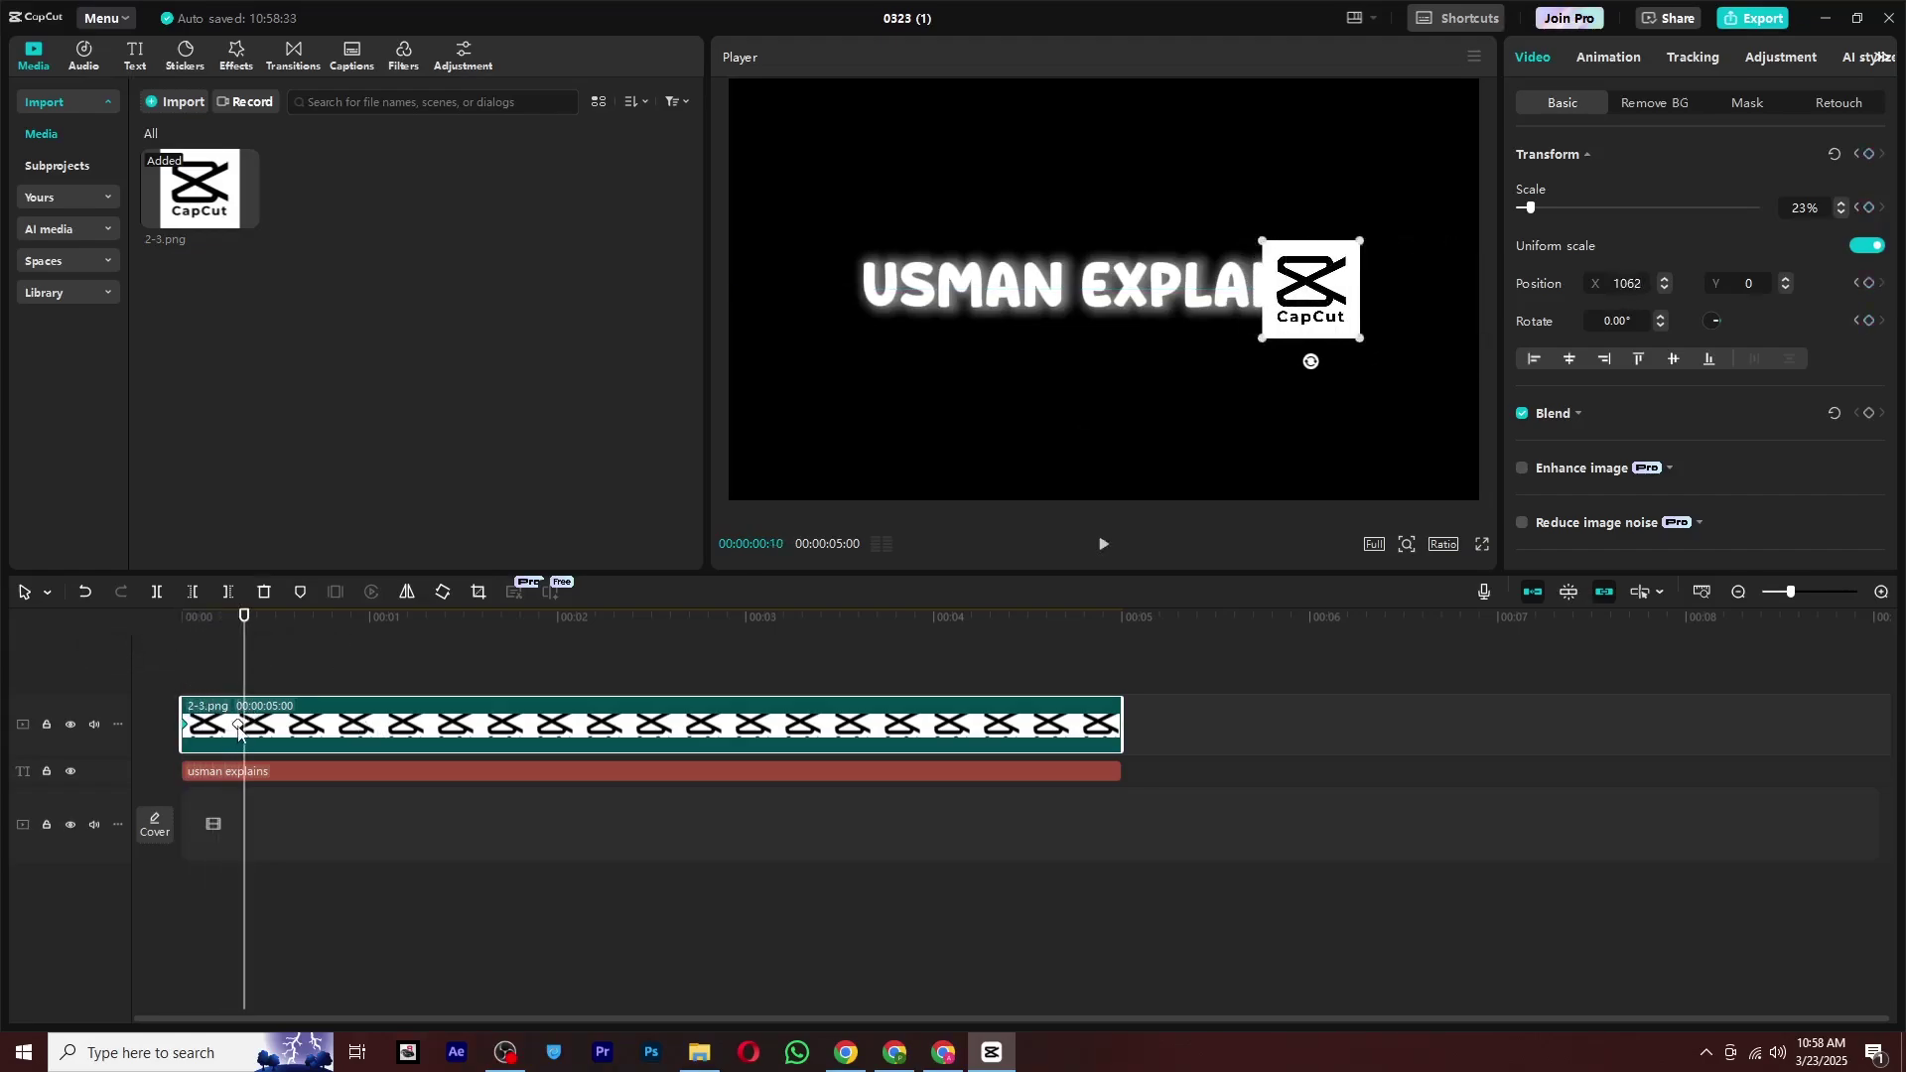
pyautogui.press('Left')
pyautogui.moveTo(242, 694); pyautogui.dragTo(272, 694)
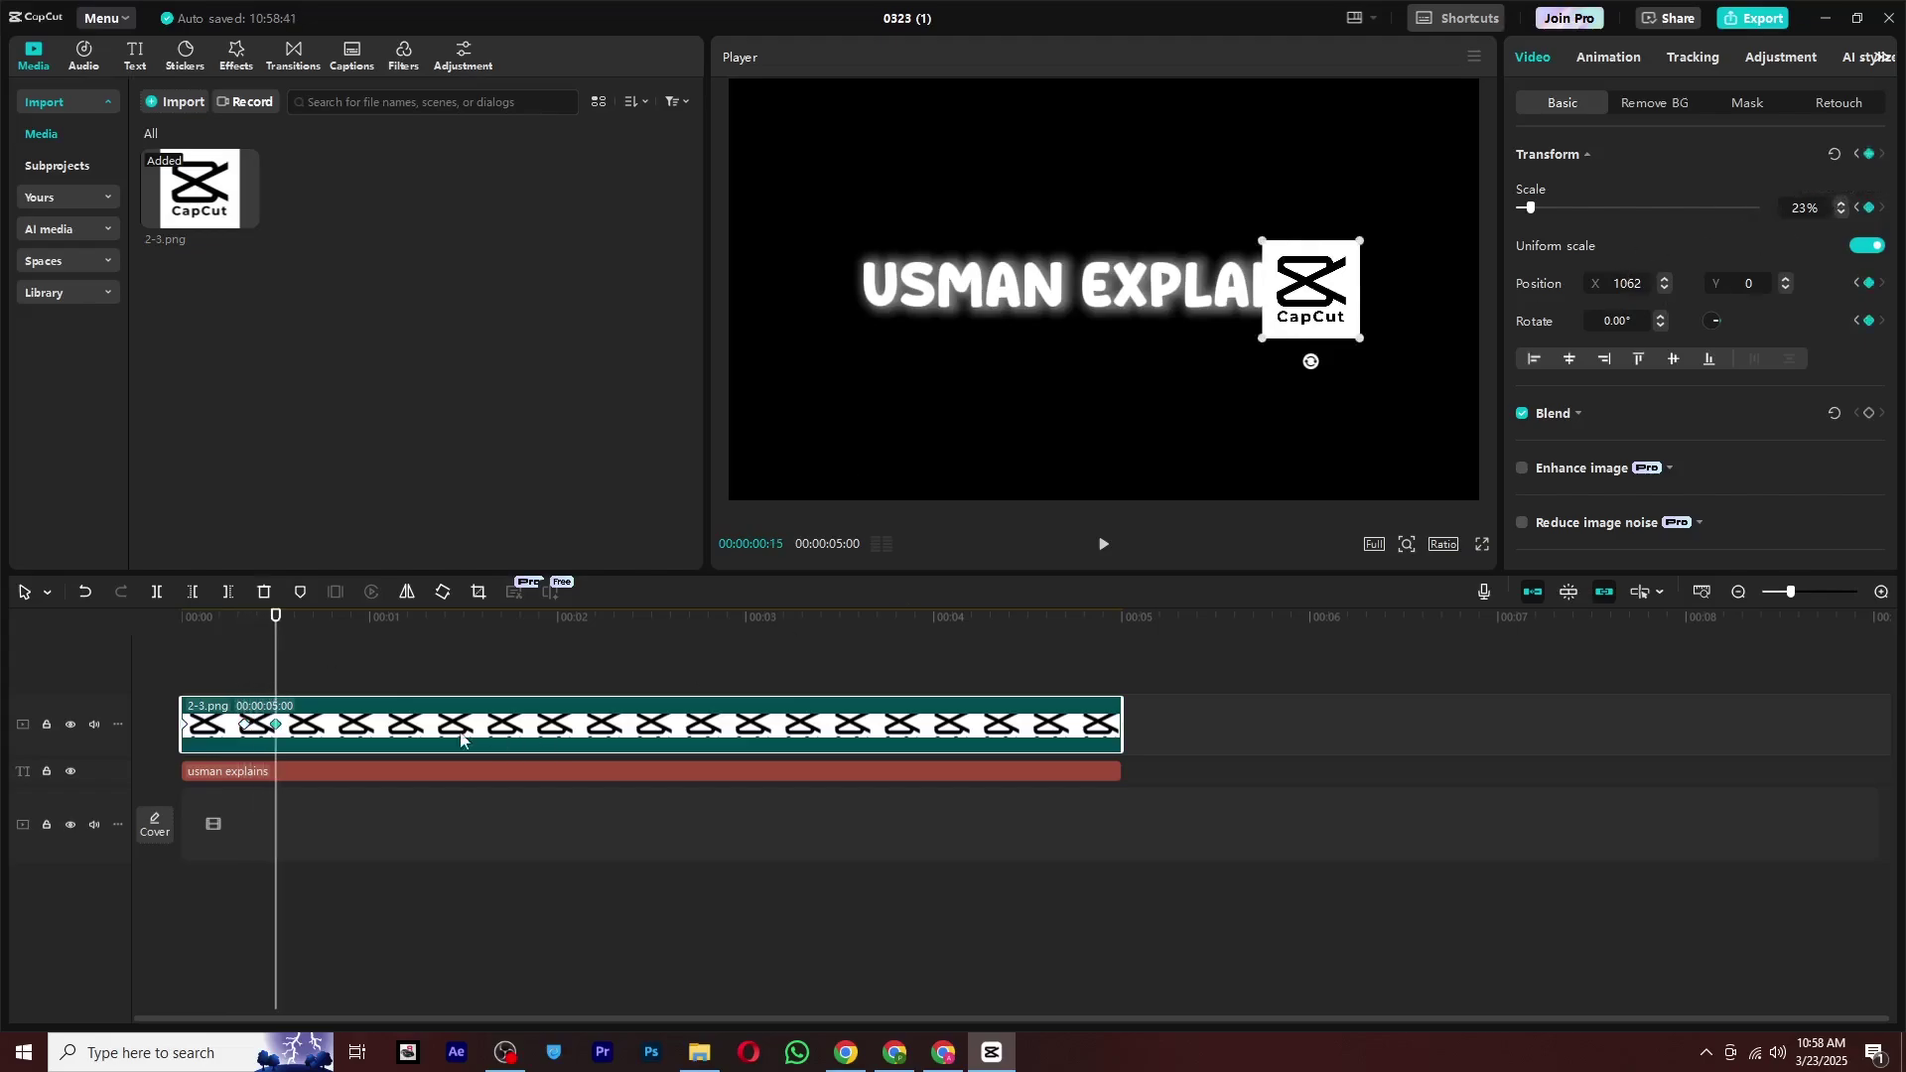
pyautogui.moveTo(284, 644); pyautogui.dragTo(300, 645)
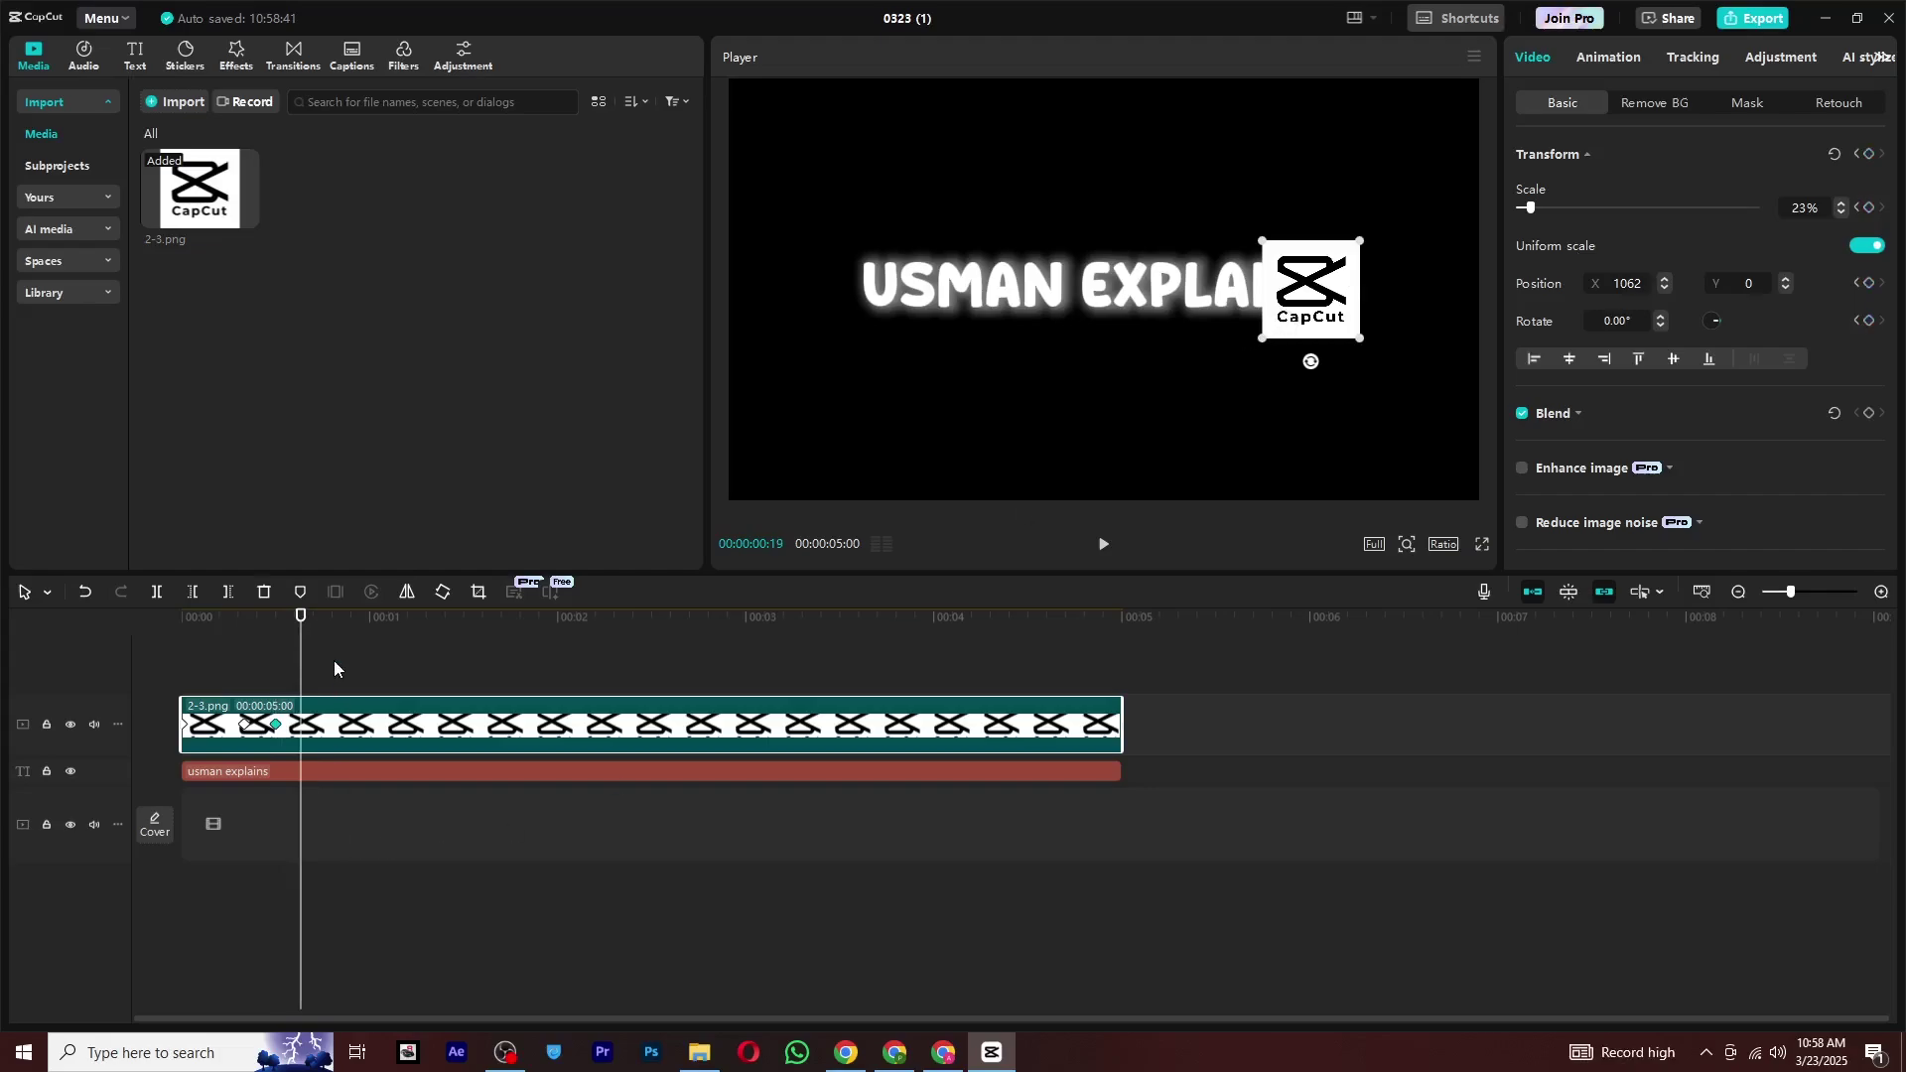
pyautogui.moveTo(298, 648); pyautogui.dragTo(584, 643)
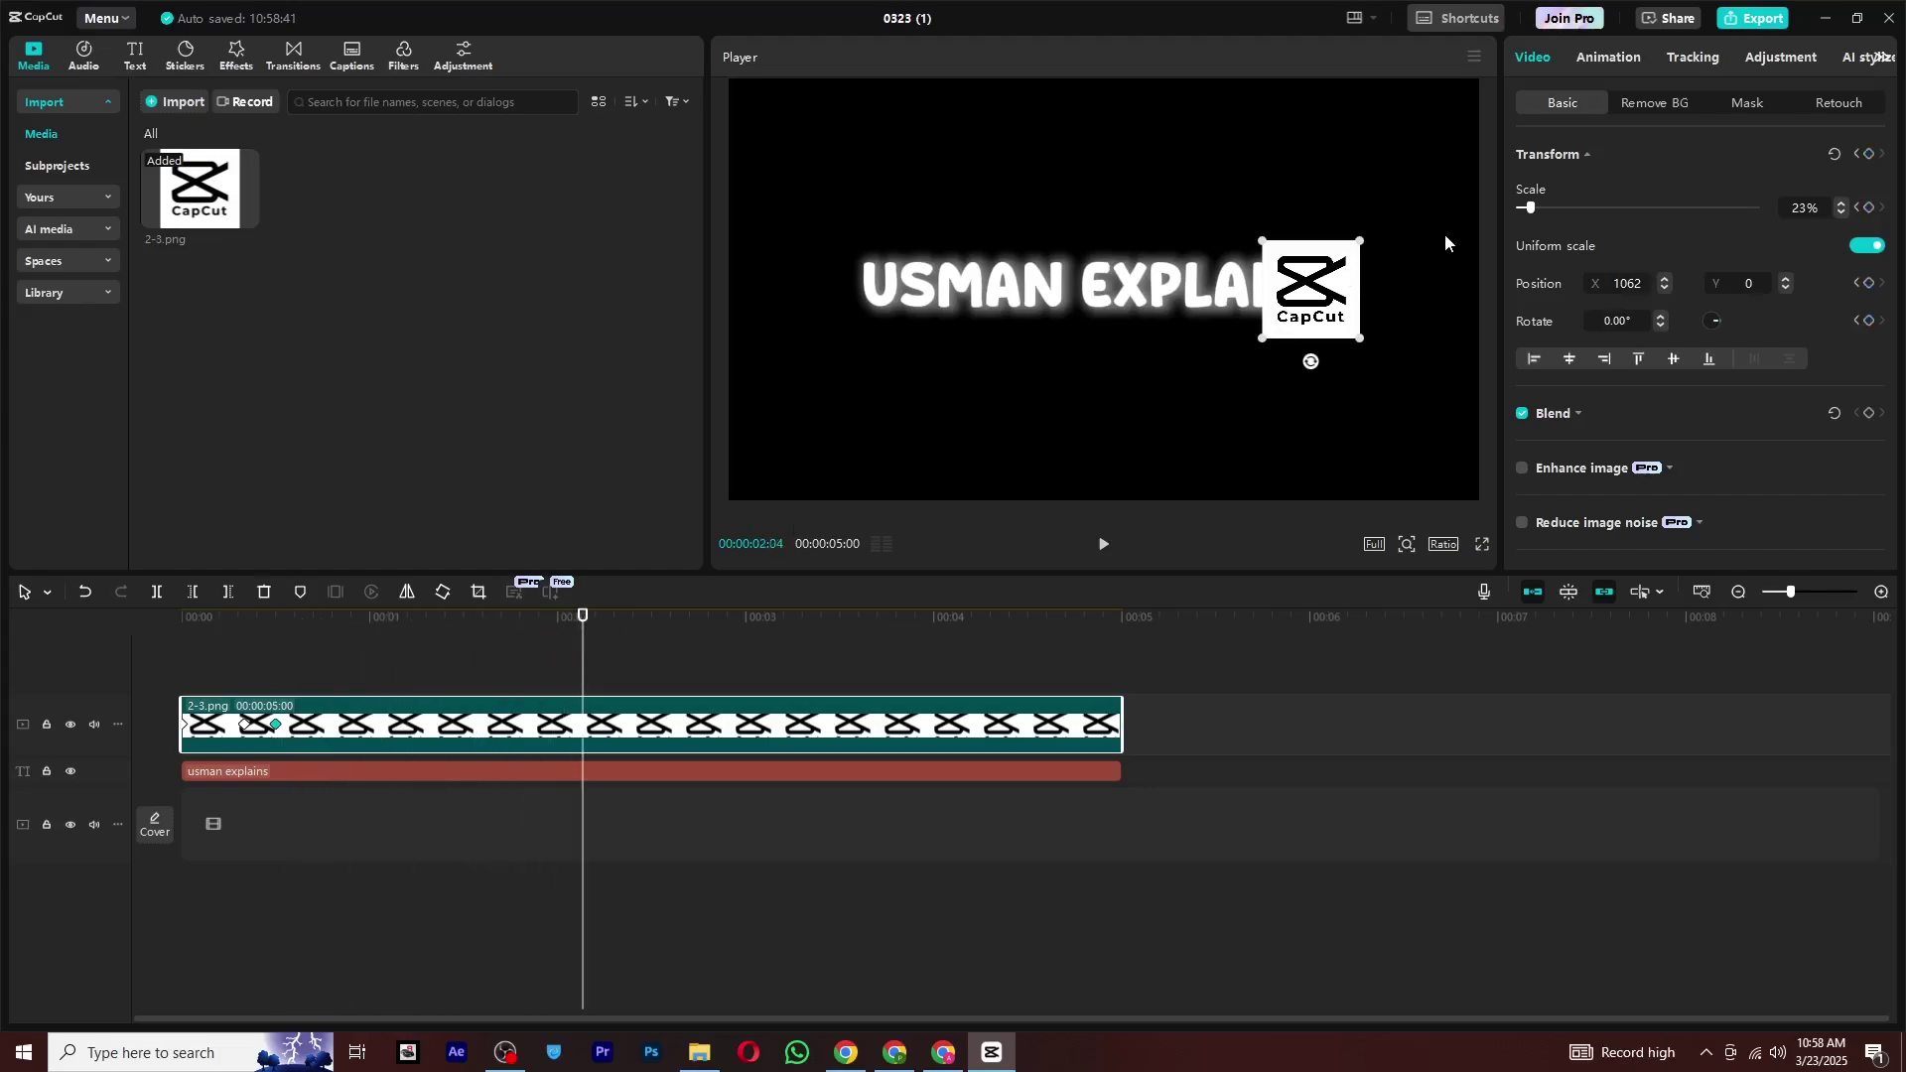
pyautogui.moveTo(1314, 298); pyautogui.dragTo(818, 298)
# Preview the logo slide from the beginning
pyautogui.press('space')
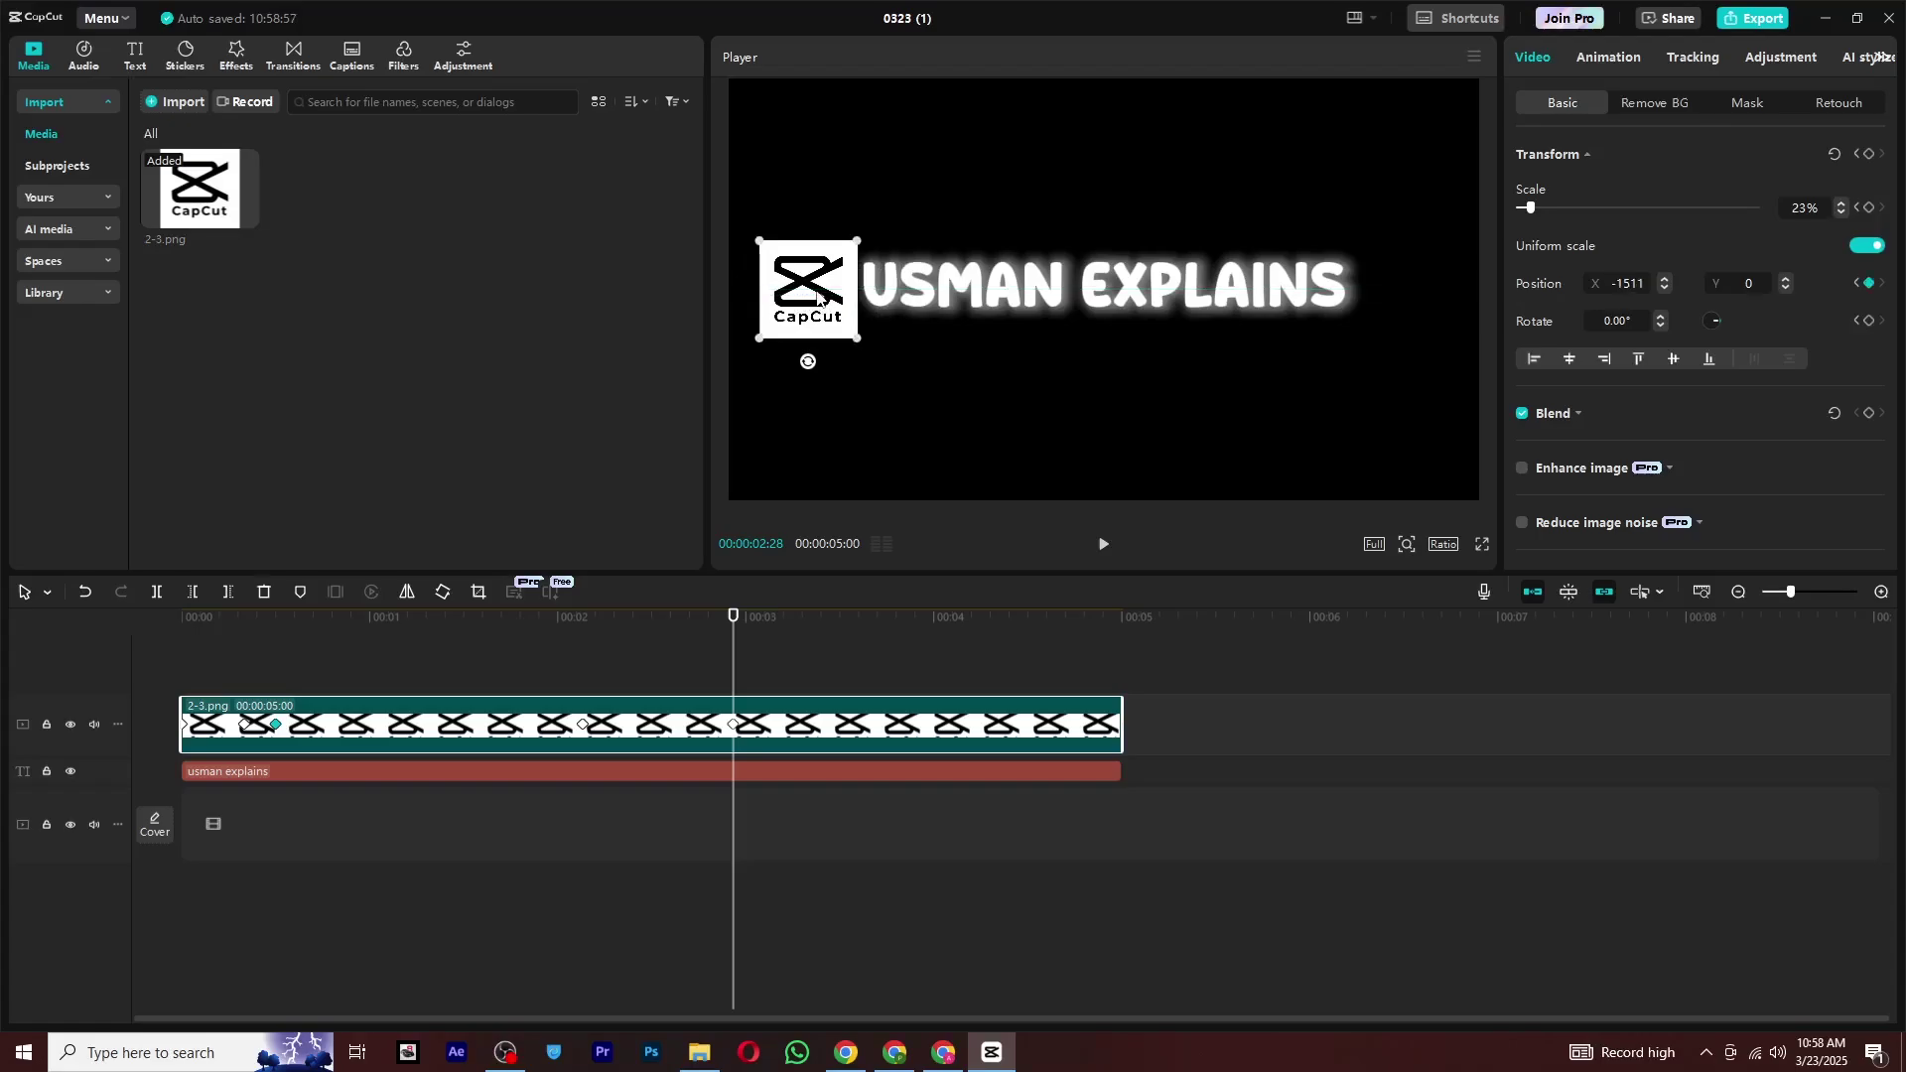
pyautogui.press('Home')
pyautogui.press('space')
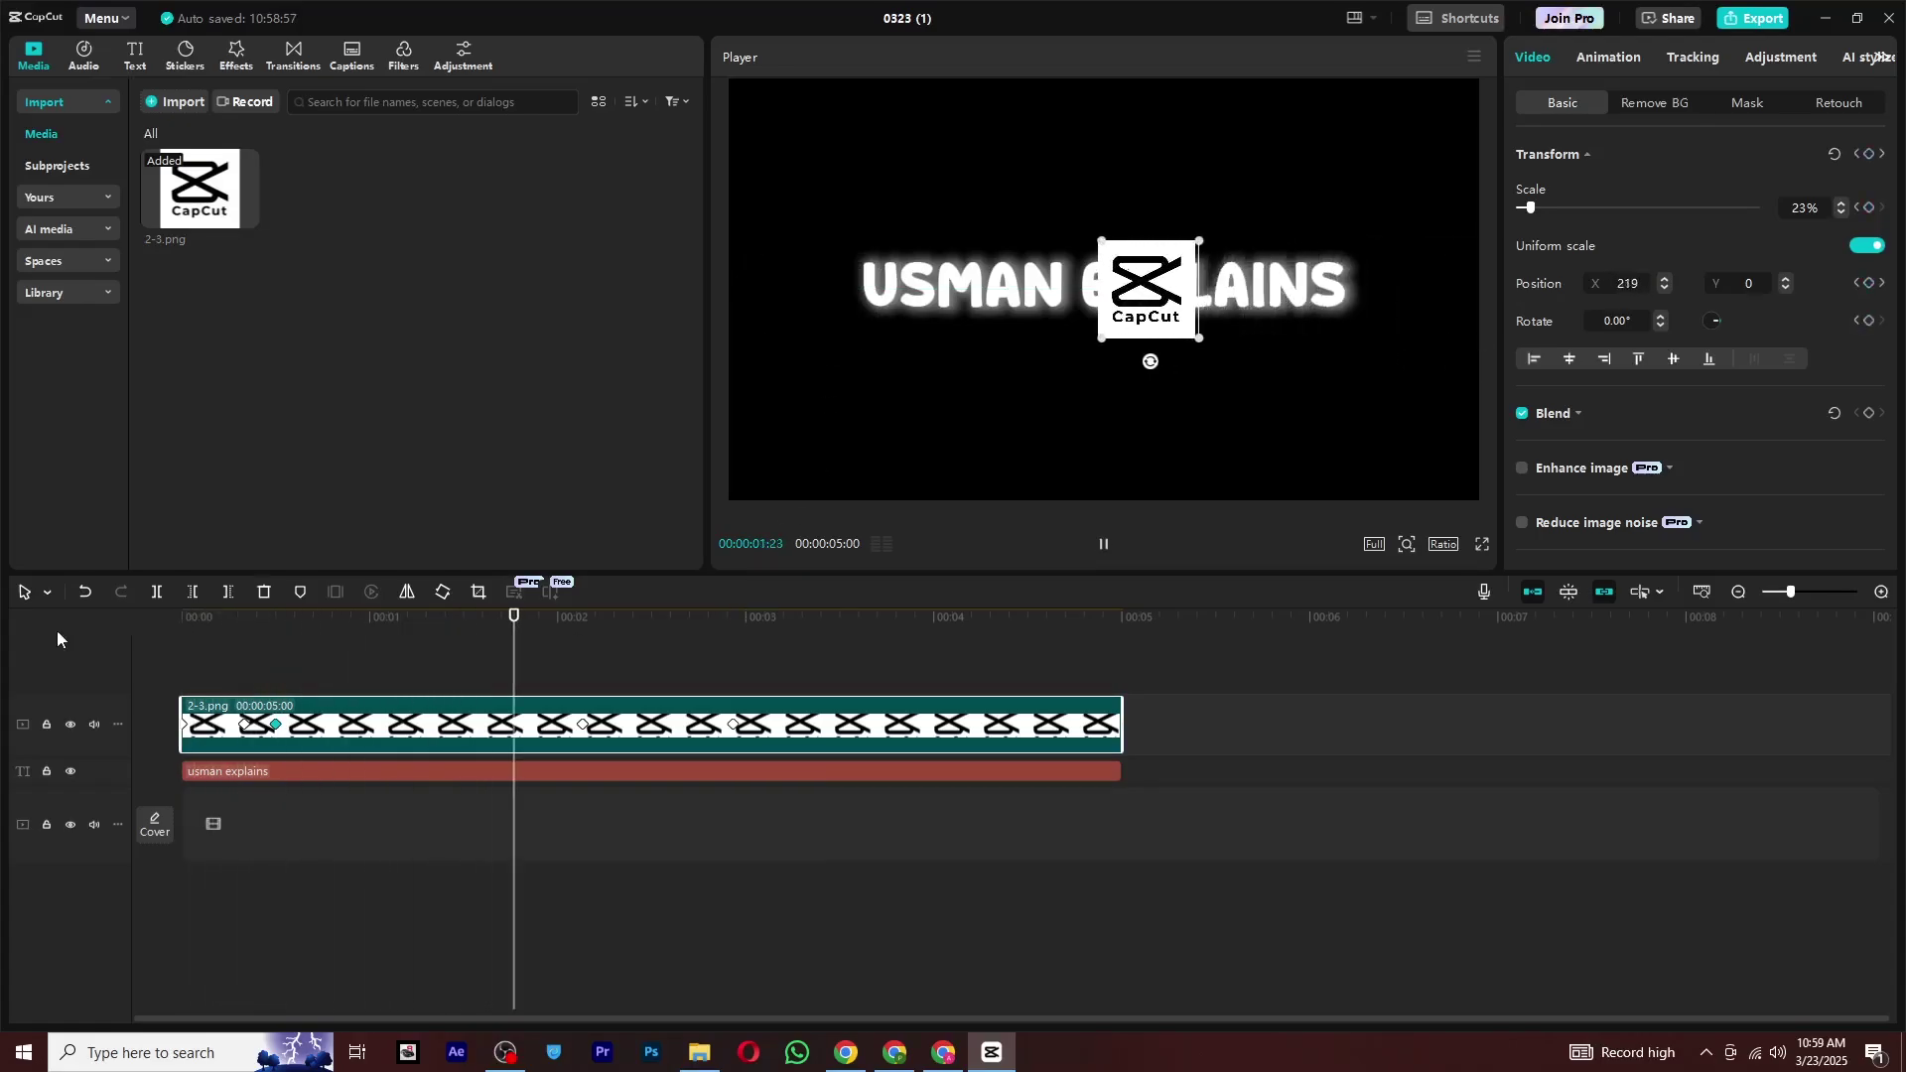
pyautogui.press('Home')
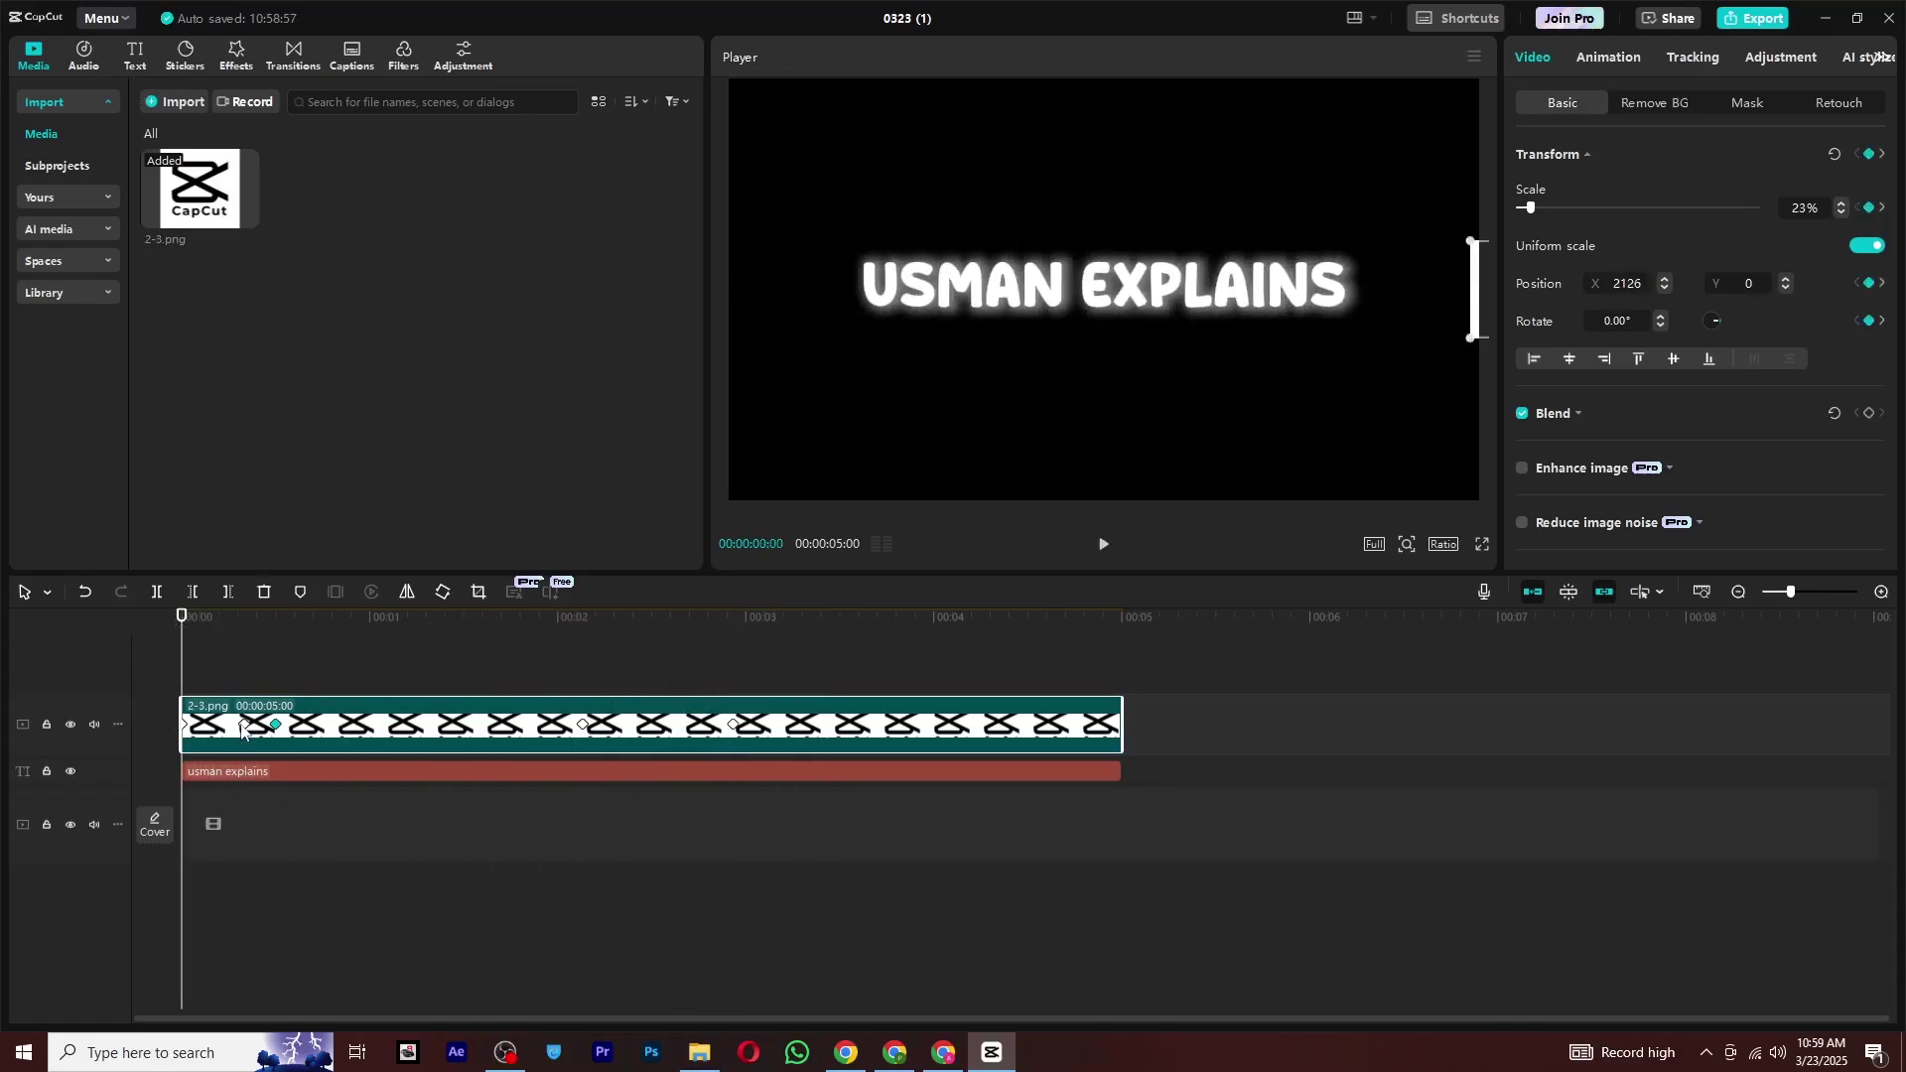
# Apply Quad Ease and Cubic Out preset curves to the logo keyframes and preview the motion
pyautogui.rightClick(273, 730)
pyautogui.click(383, 778)
pyautogui.click(275, 726)
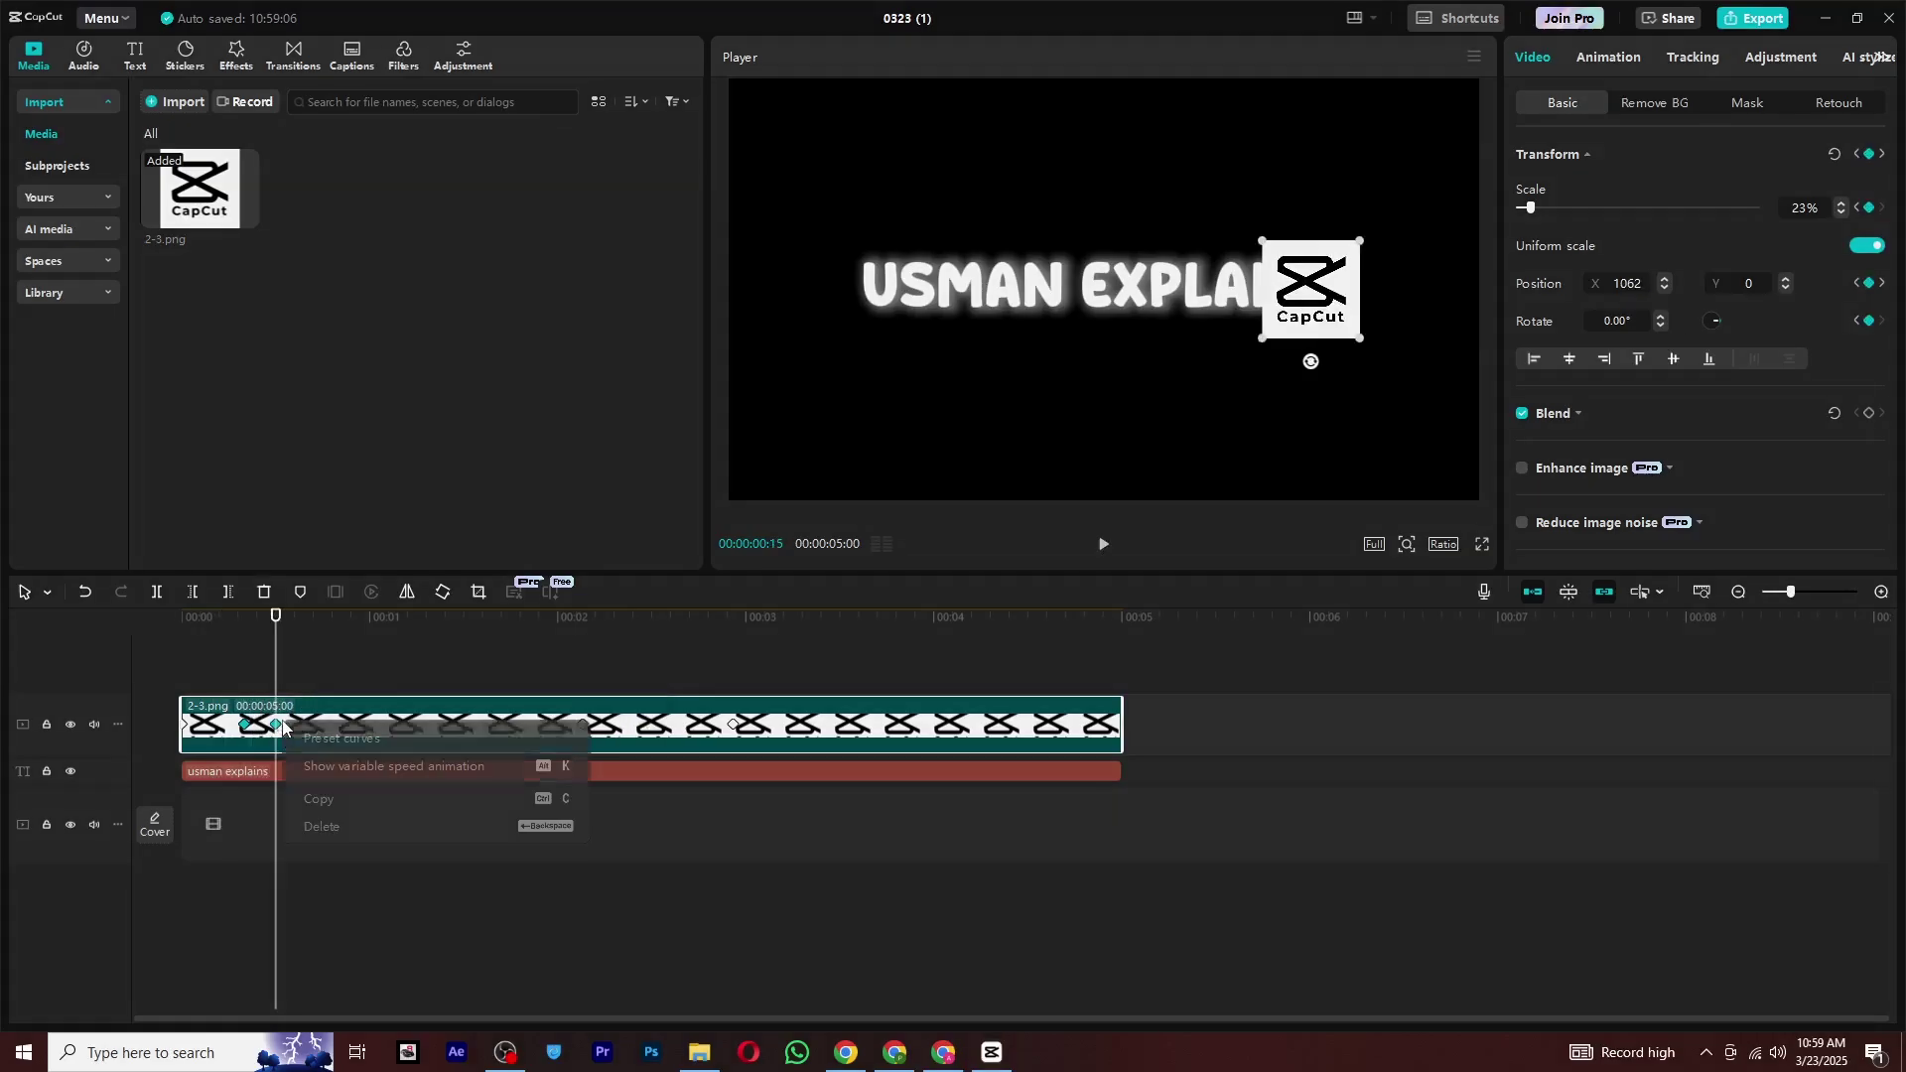
pyautogui.rightClick(327, 730)
pyautogui.click(694, 712)
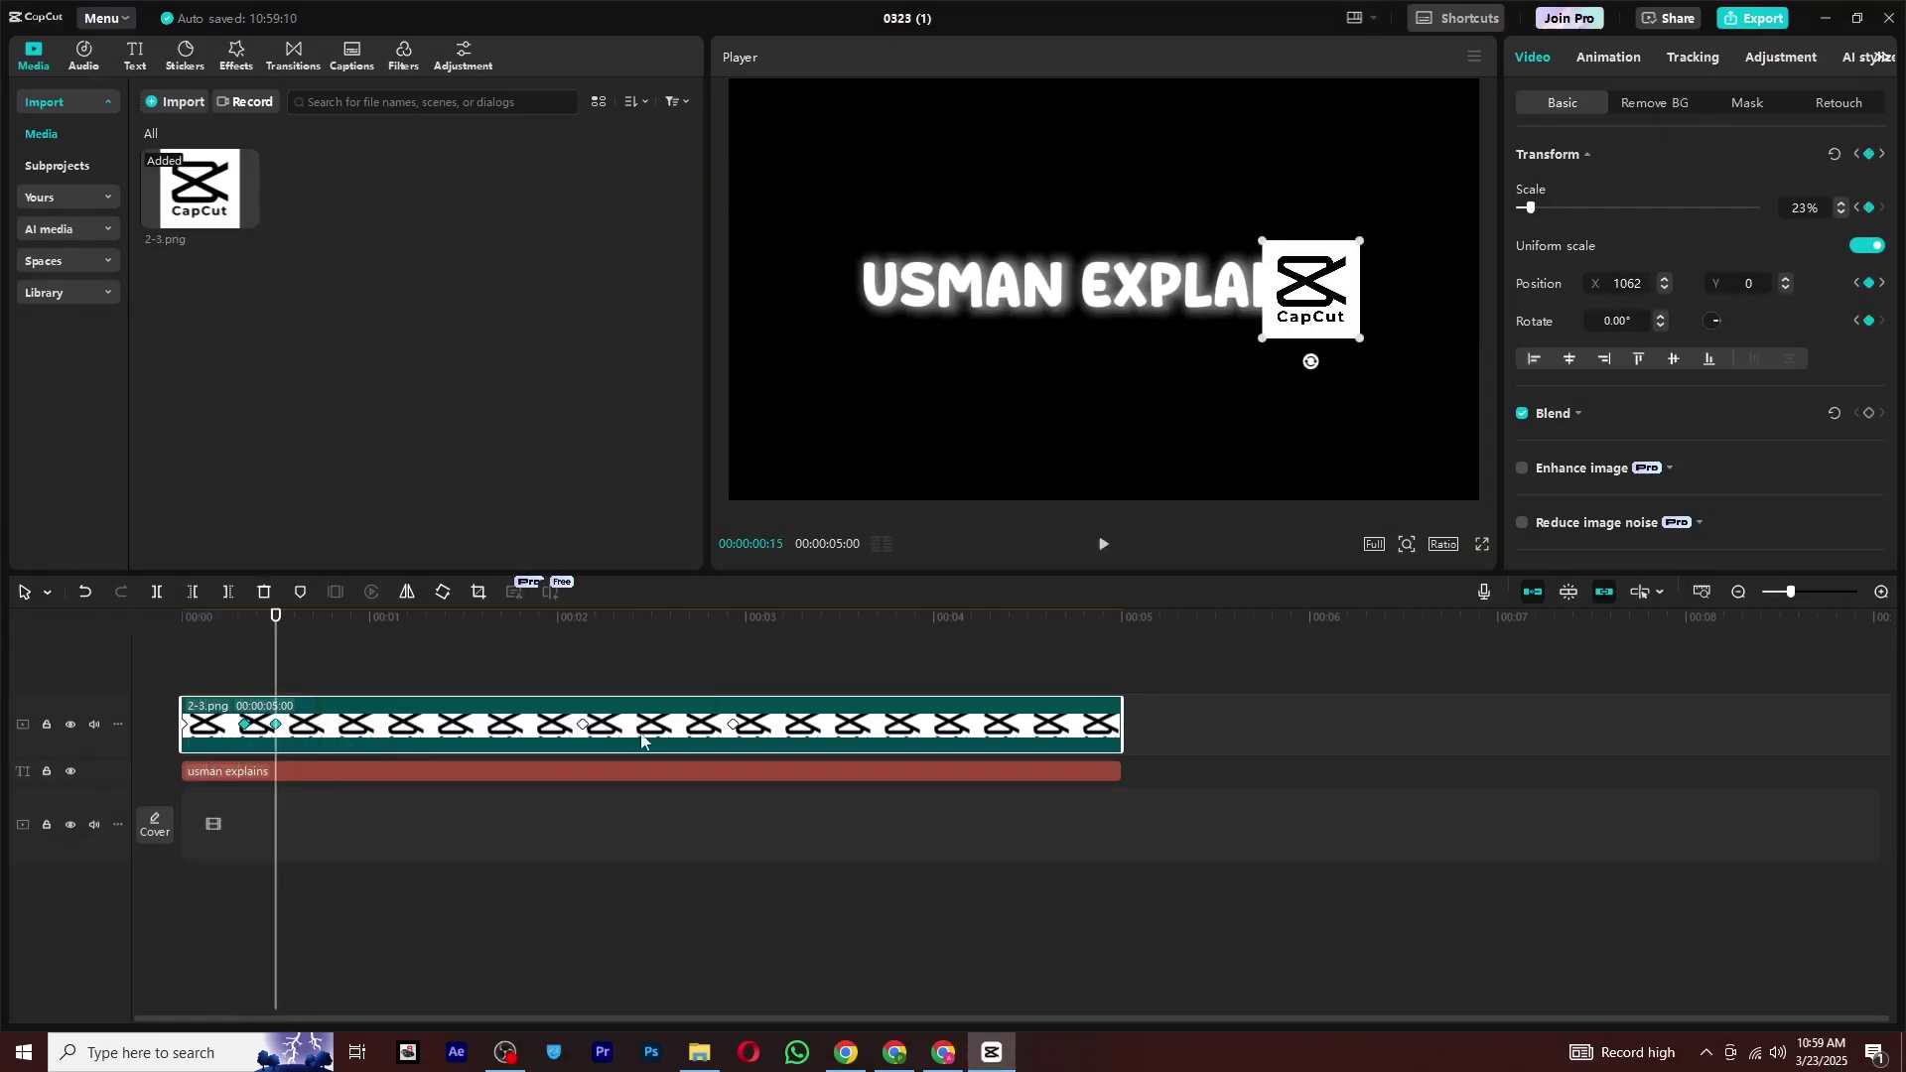
pyautogui.rightClick(583, 725)
pyautogui.click(897, 873)
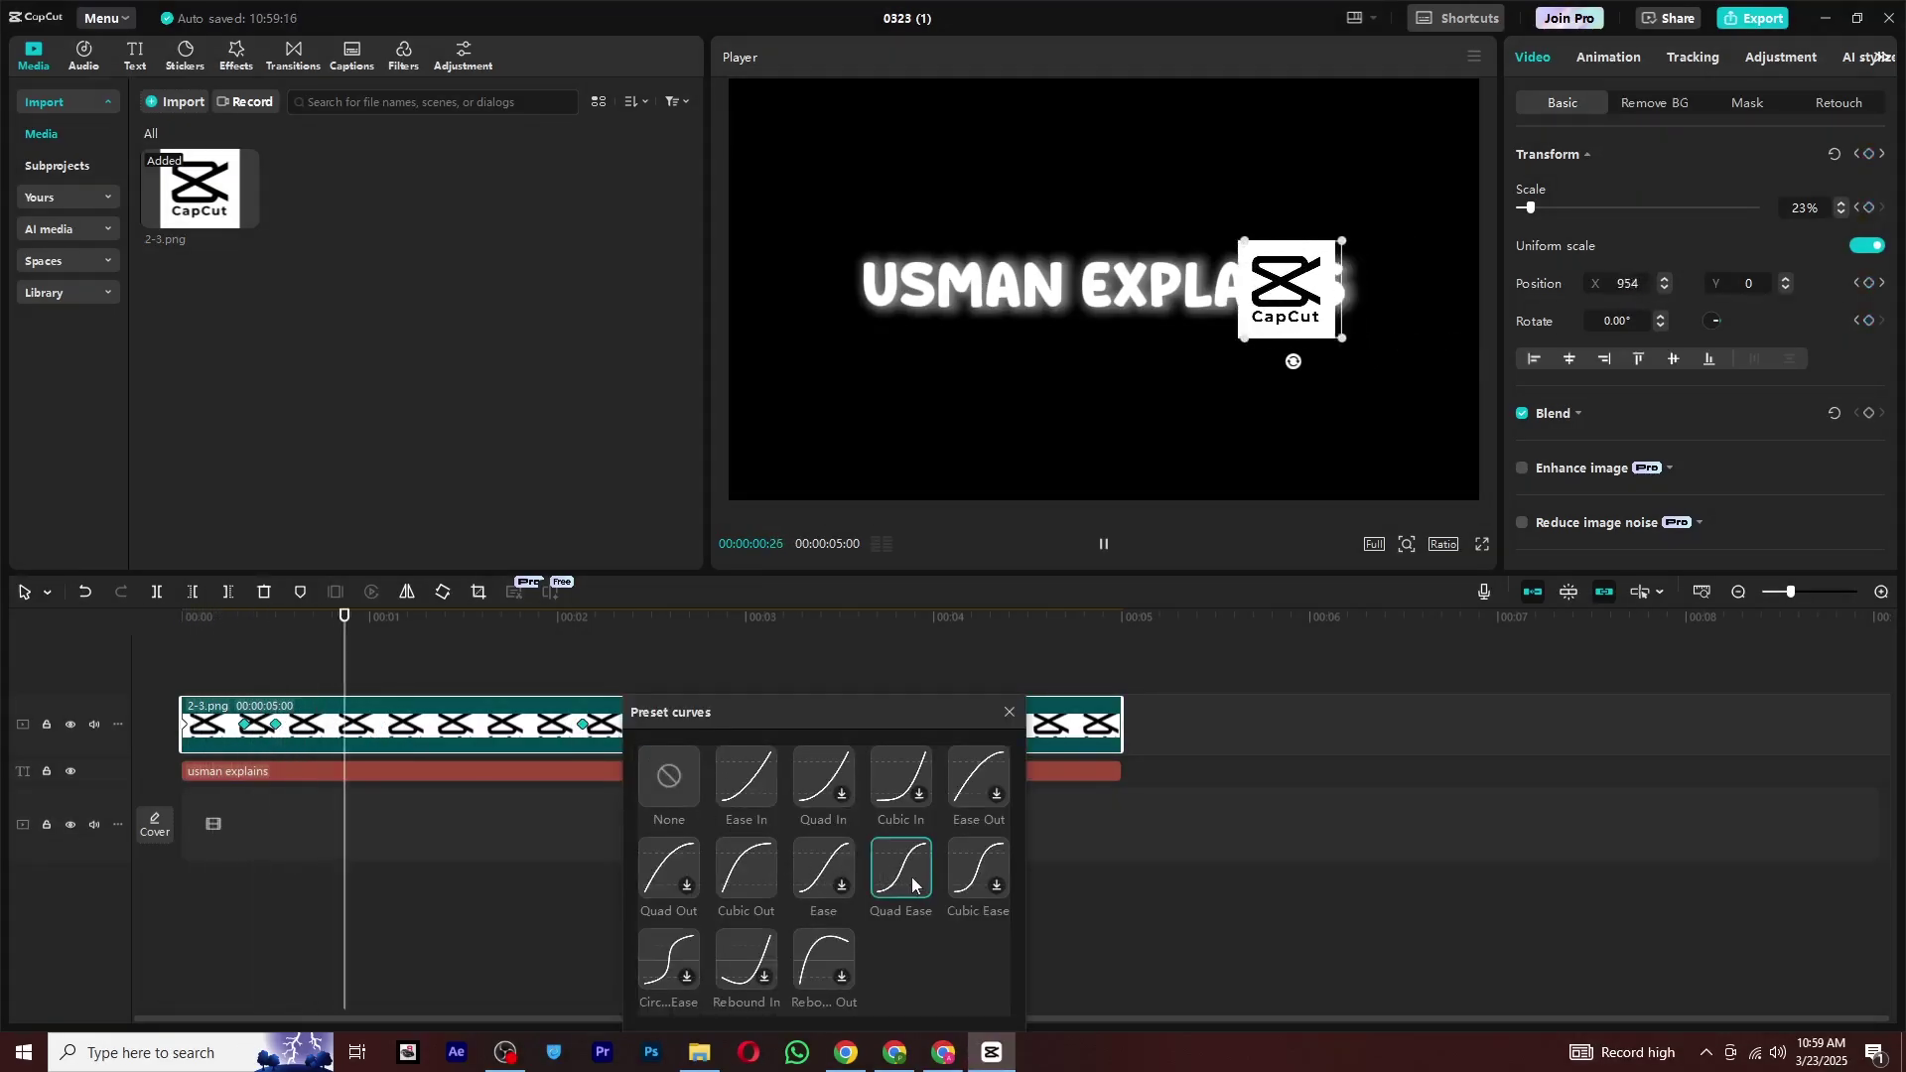
pyautogui.rightClick(586, 729)
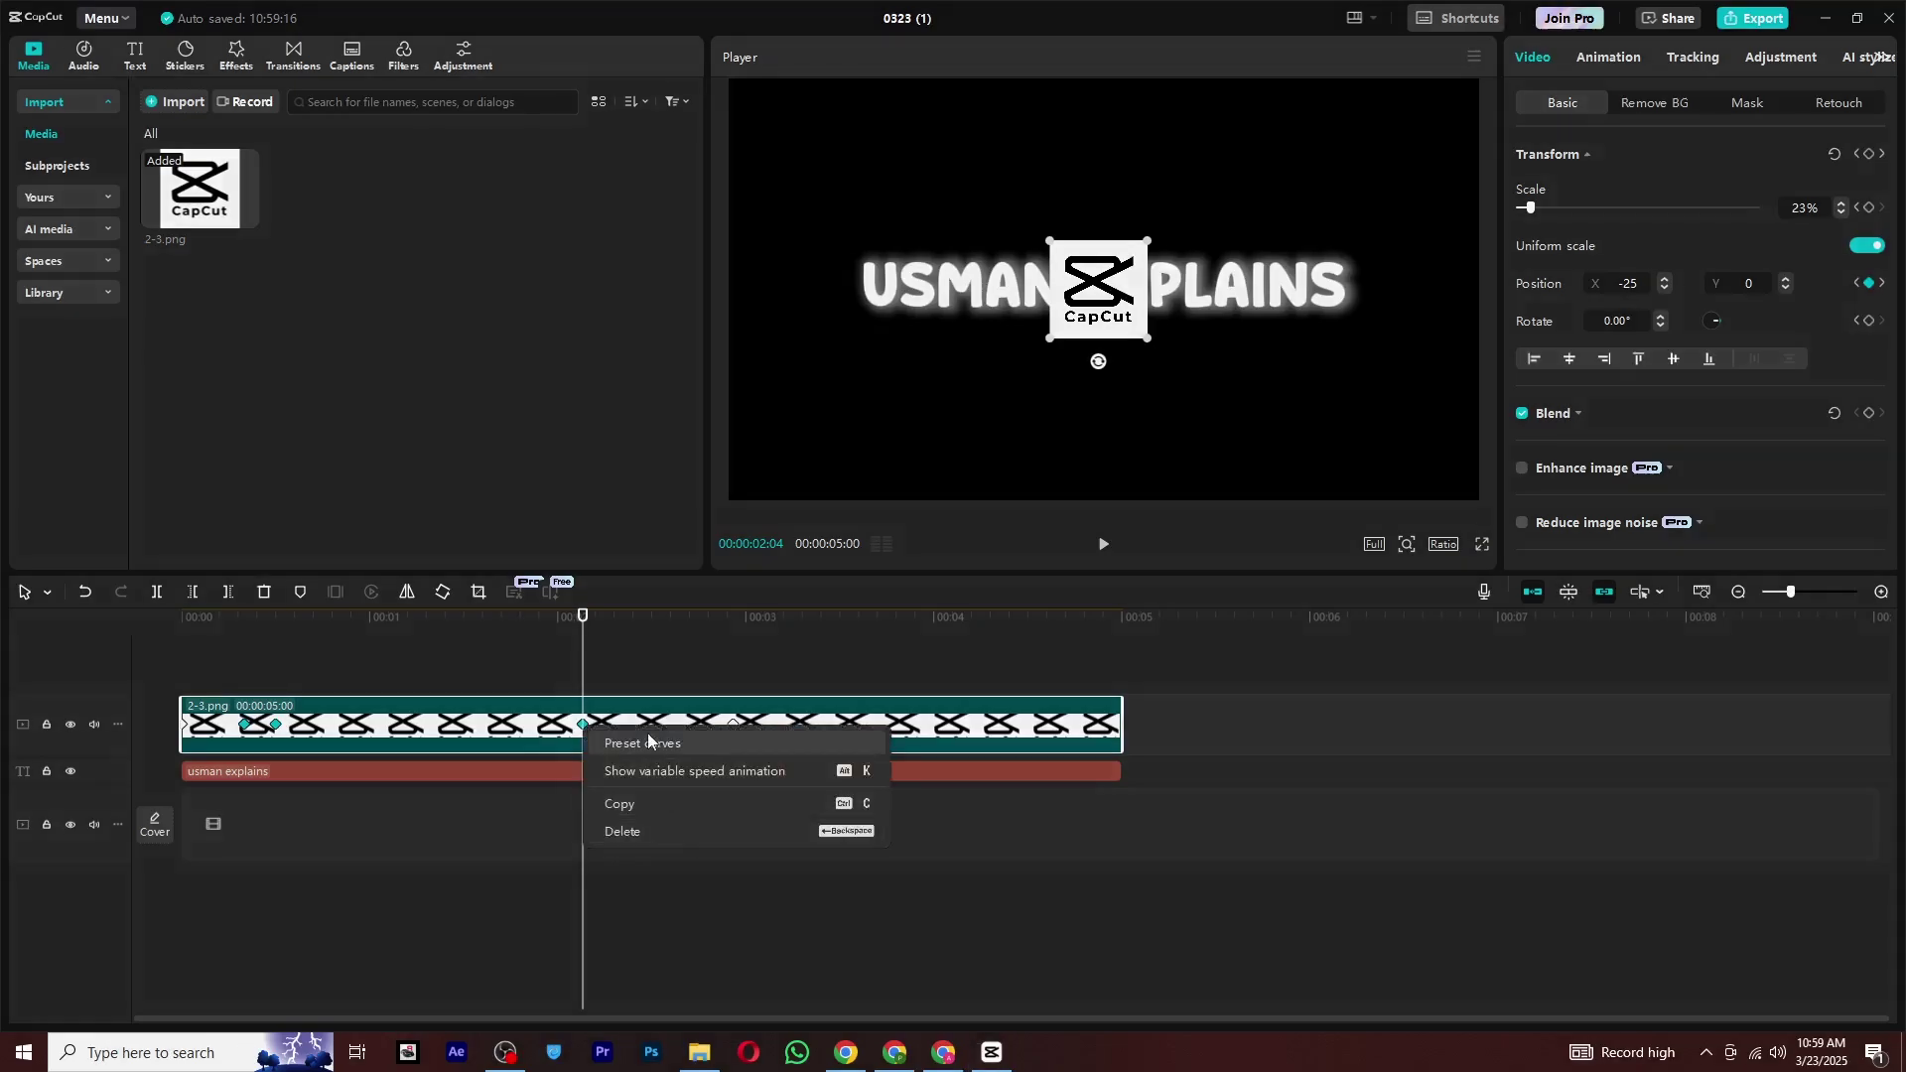
pyautogui.click(656, 745)
pyautogui.click(770, 870)
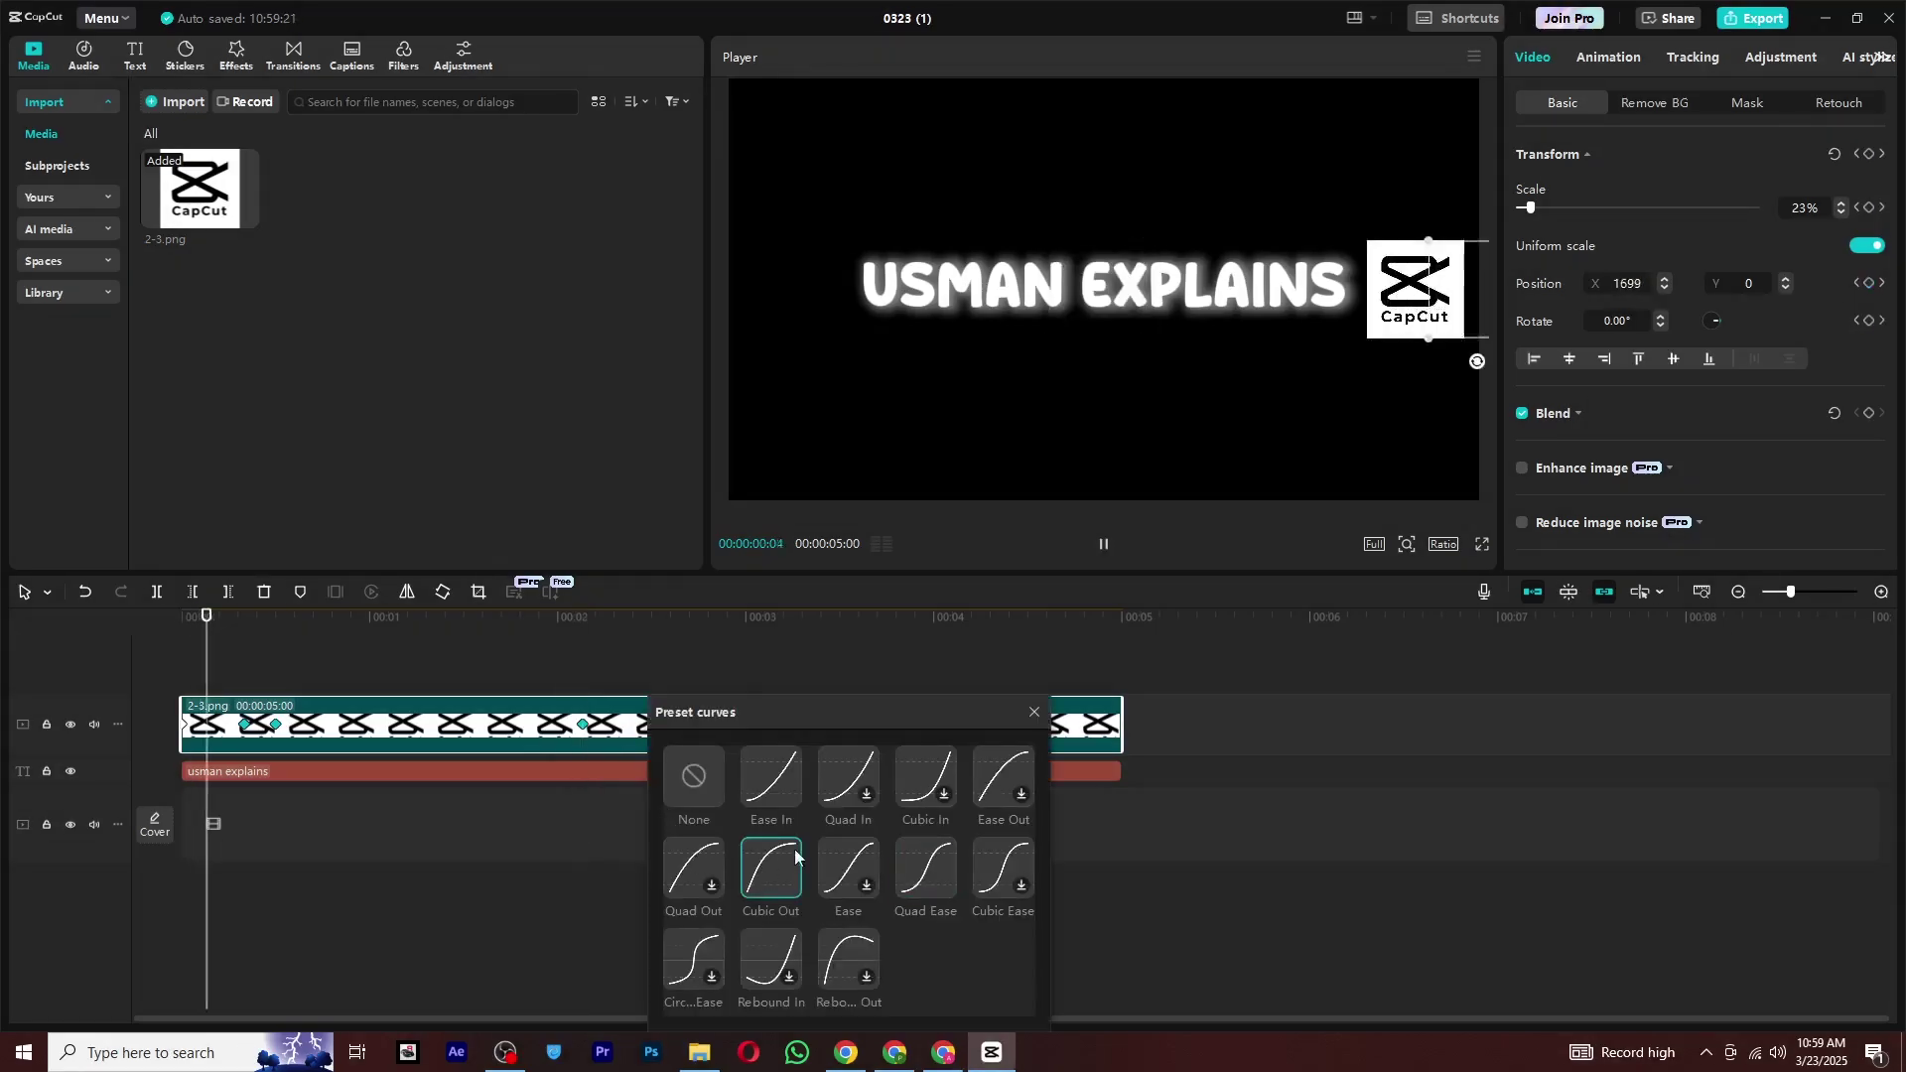
pyautogui.click(1033, 712)
pyautogui.press('space')
pyautogui.click(214, 663)
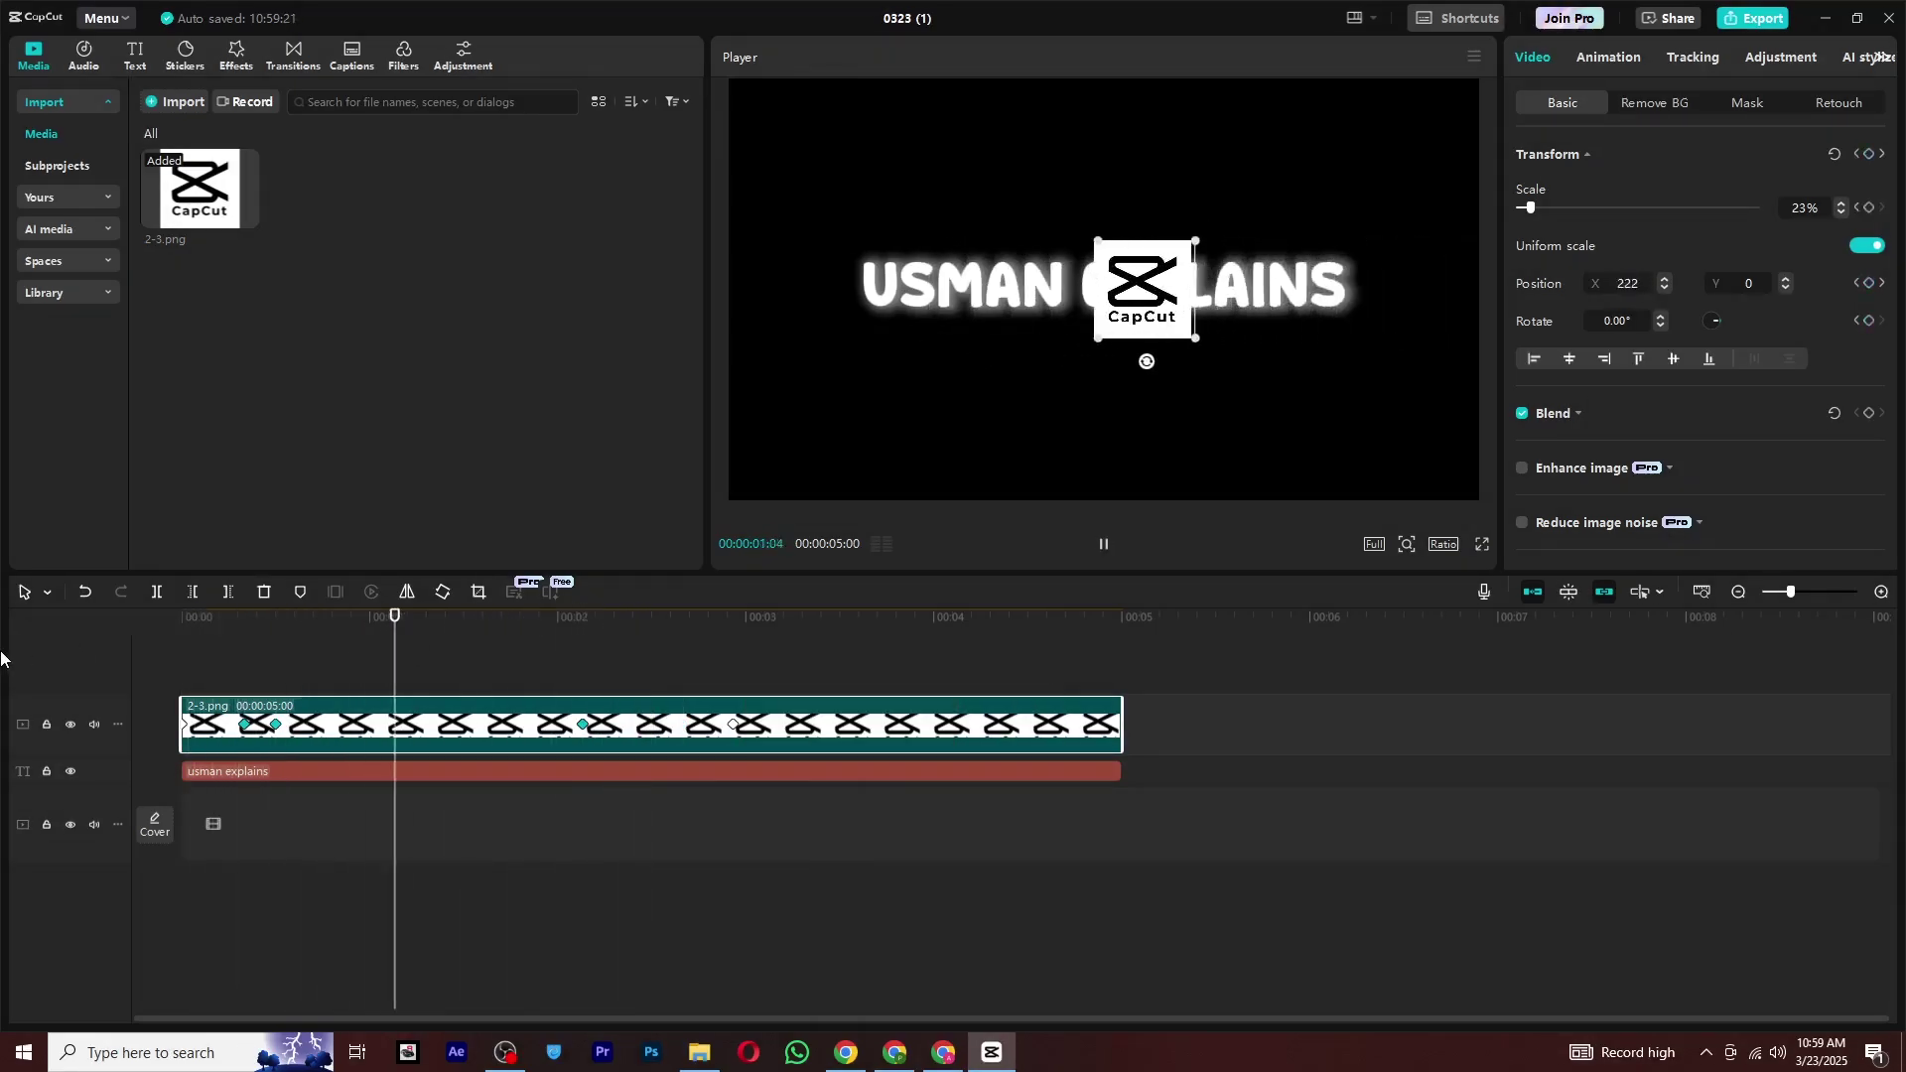
# Try different preset curves on another logo keyframe and settle on one
pyautogui.rightClick(584, 726)
pyautogui.click(661, 763)
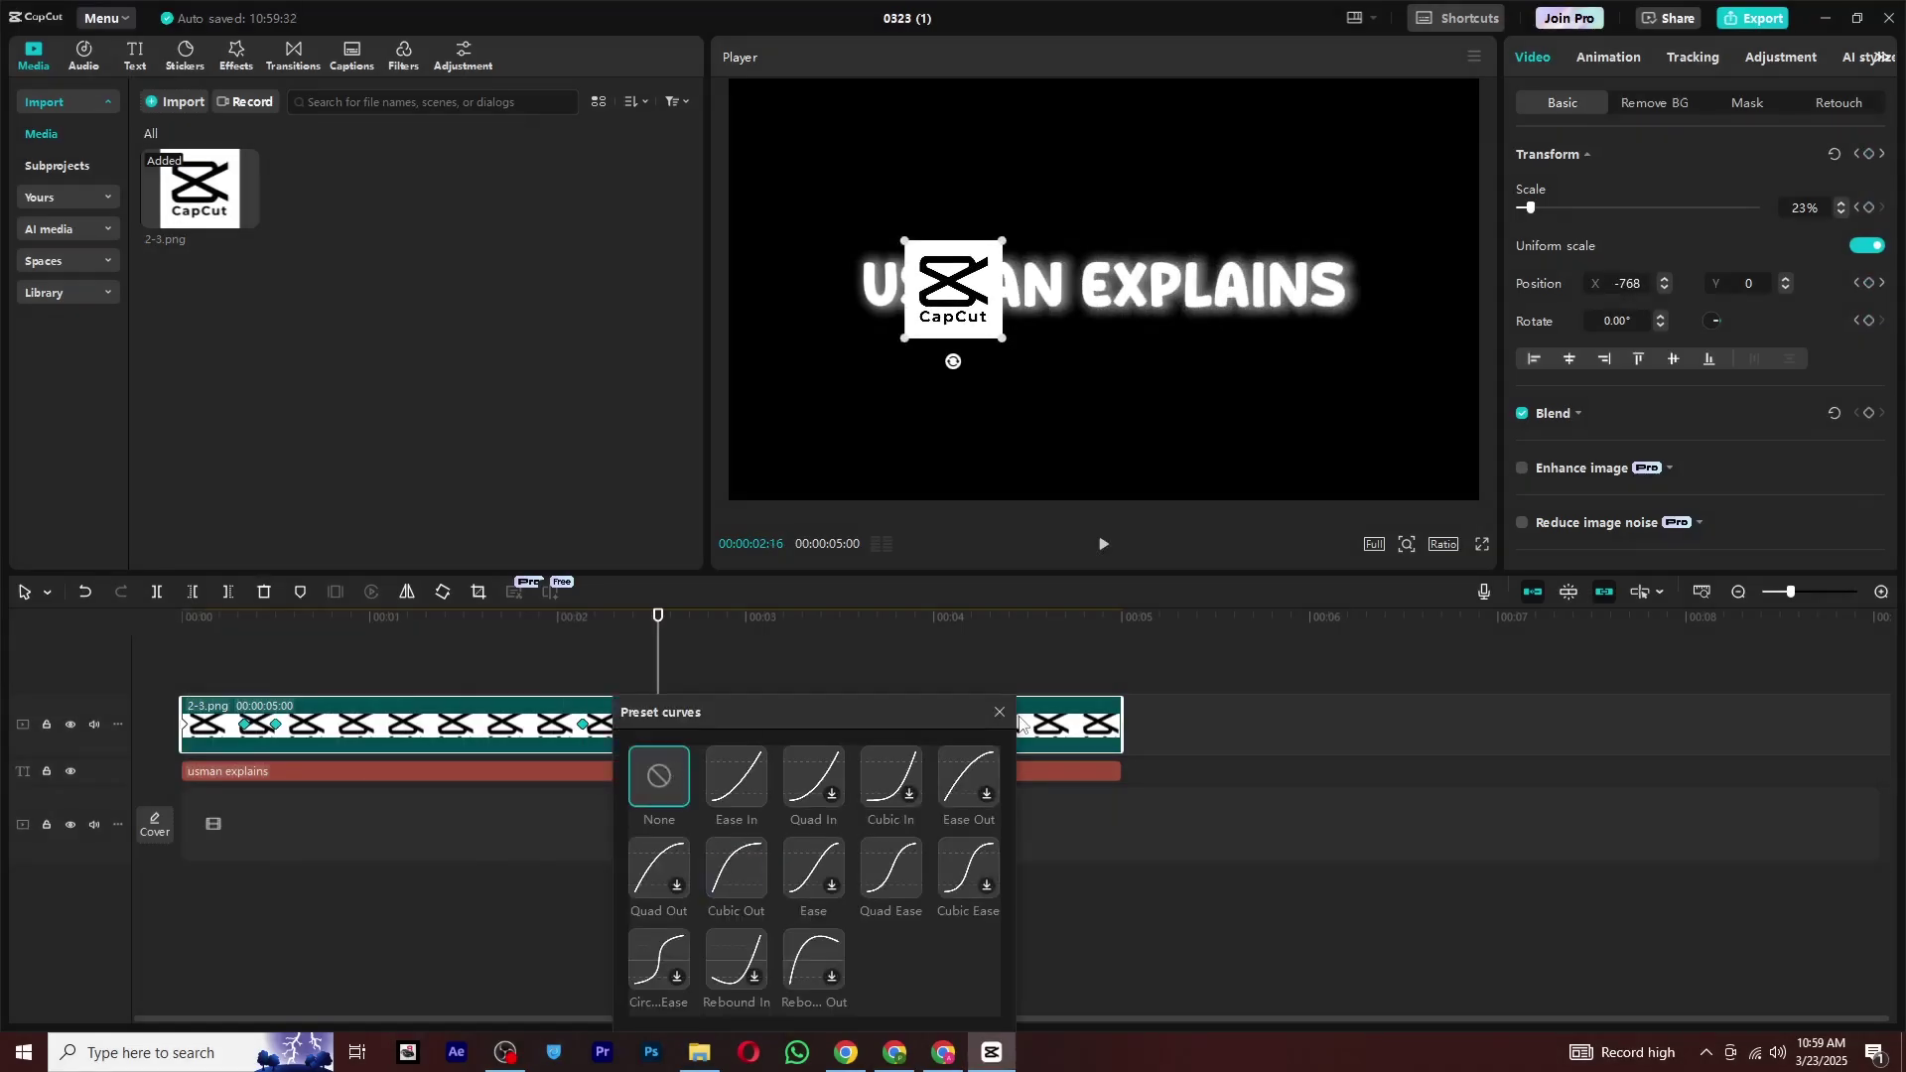
pyautogui.click(998, 712)
pyautogui.click(446, 616)
pyautogui.press('space')
pyautogui.press('space')
pyautogui.rightClick(583, 727)
pyautogui.click(663, 763)
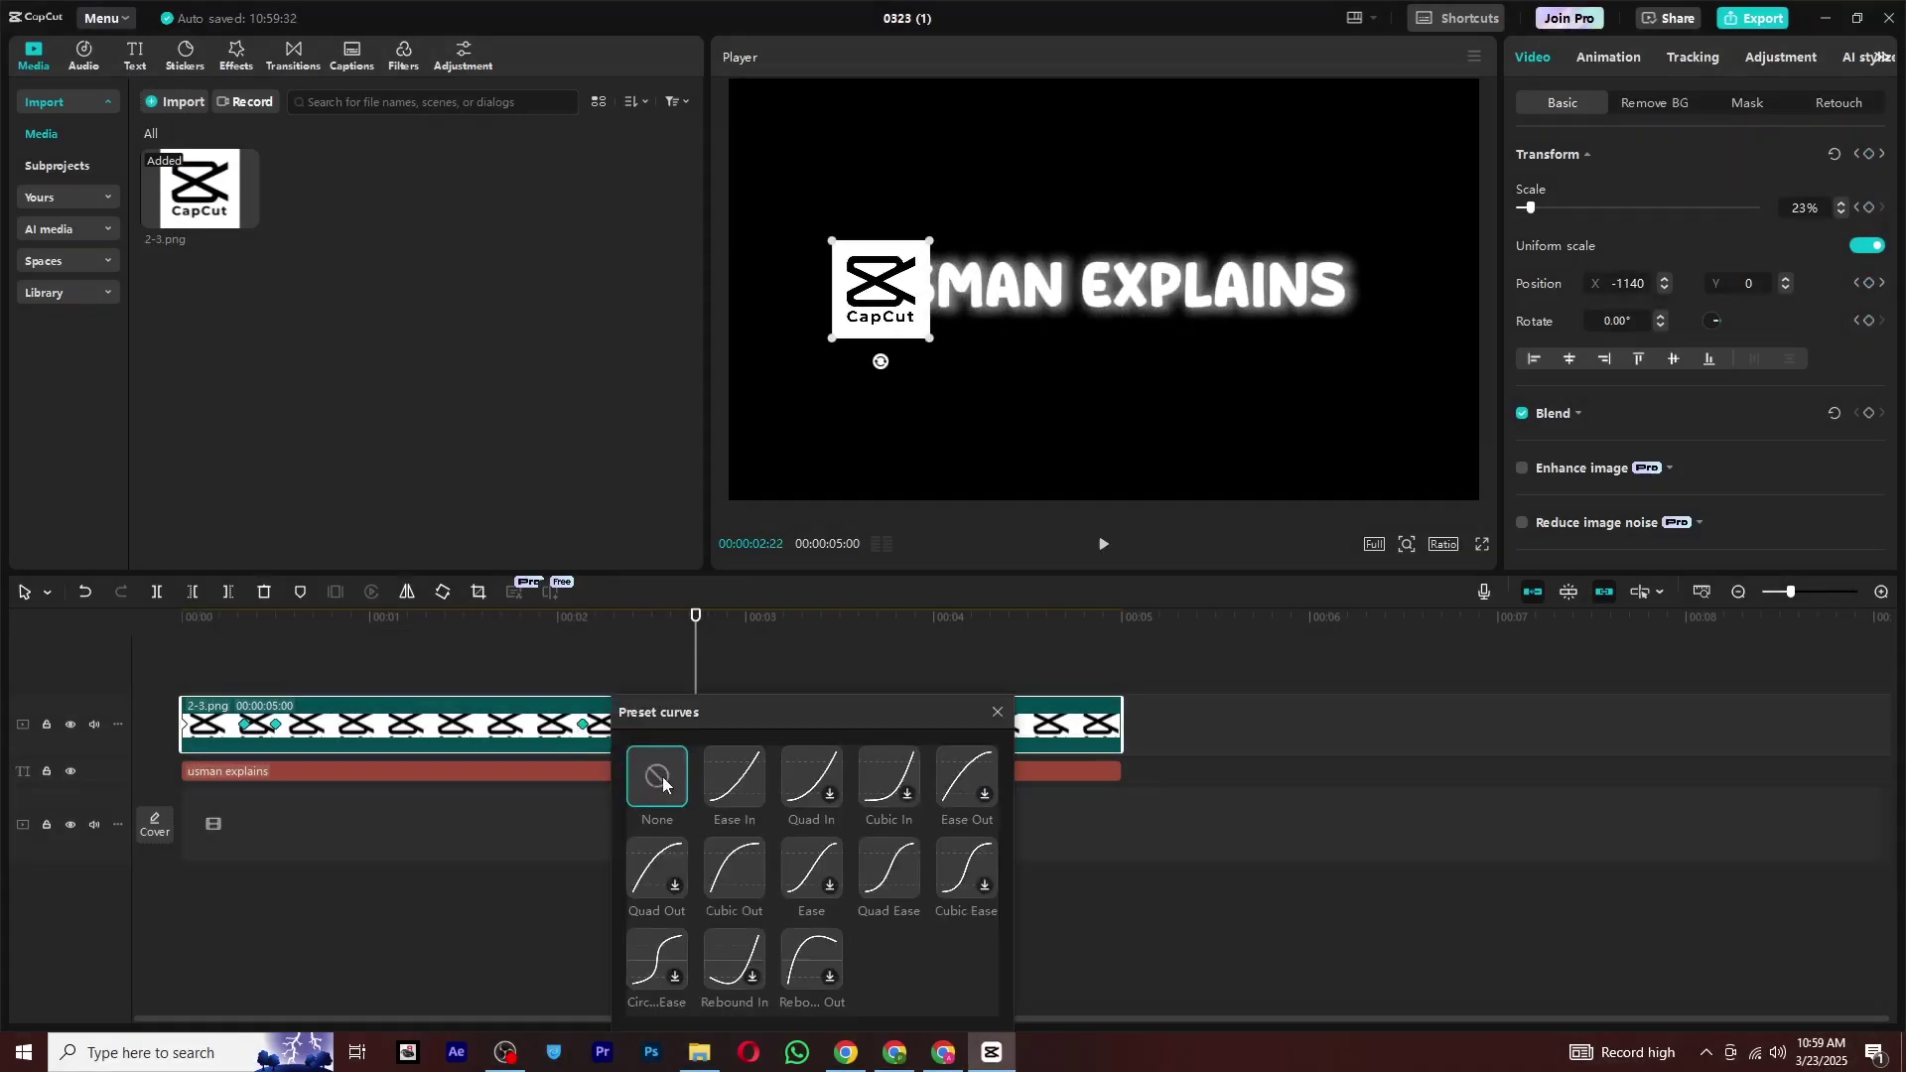
pyautogui.click(729, 778)
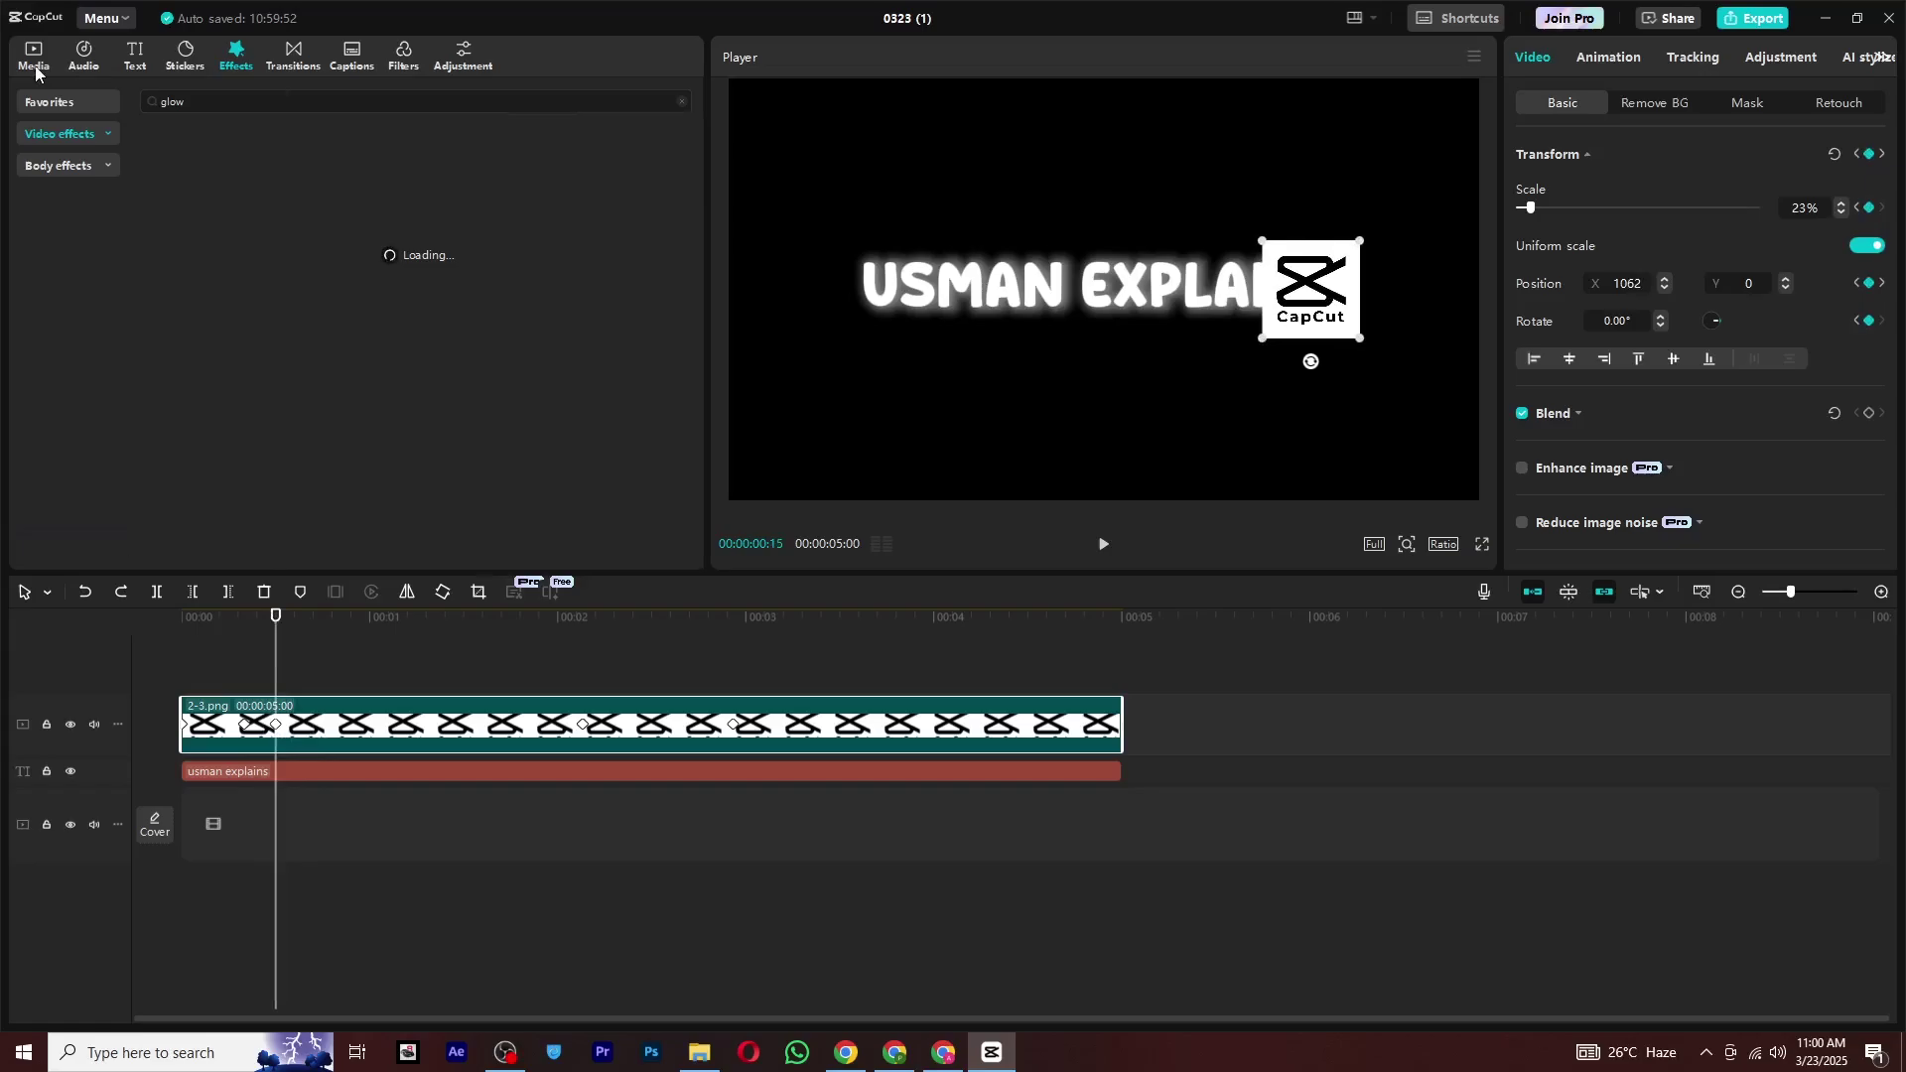
# Convert the usman explains text clip into a compound clip
pyautogui.click(34, 66)
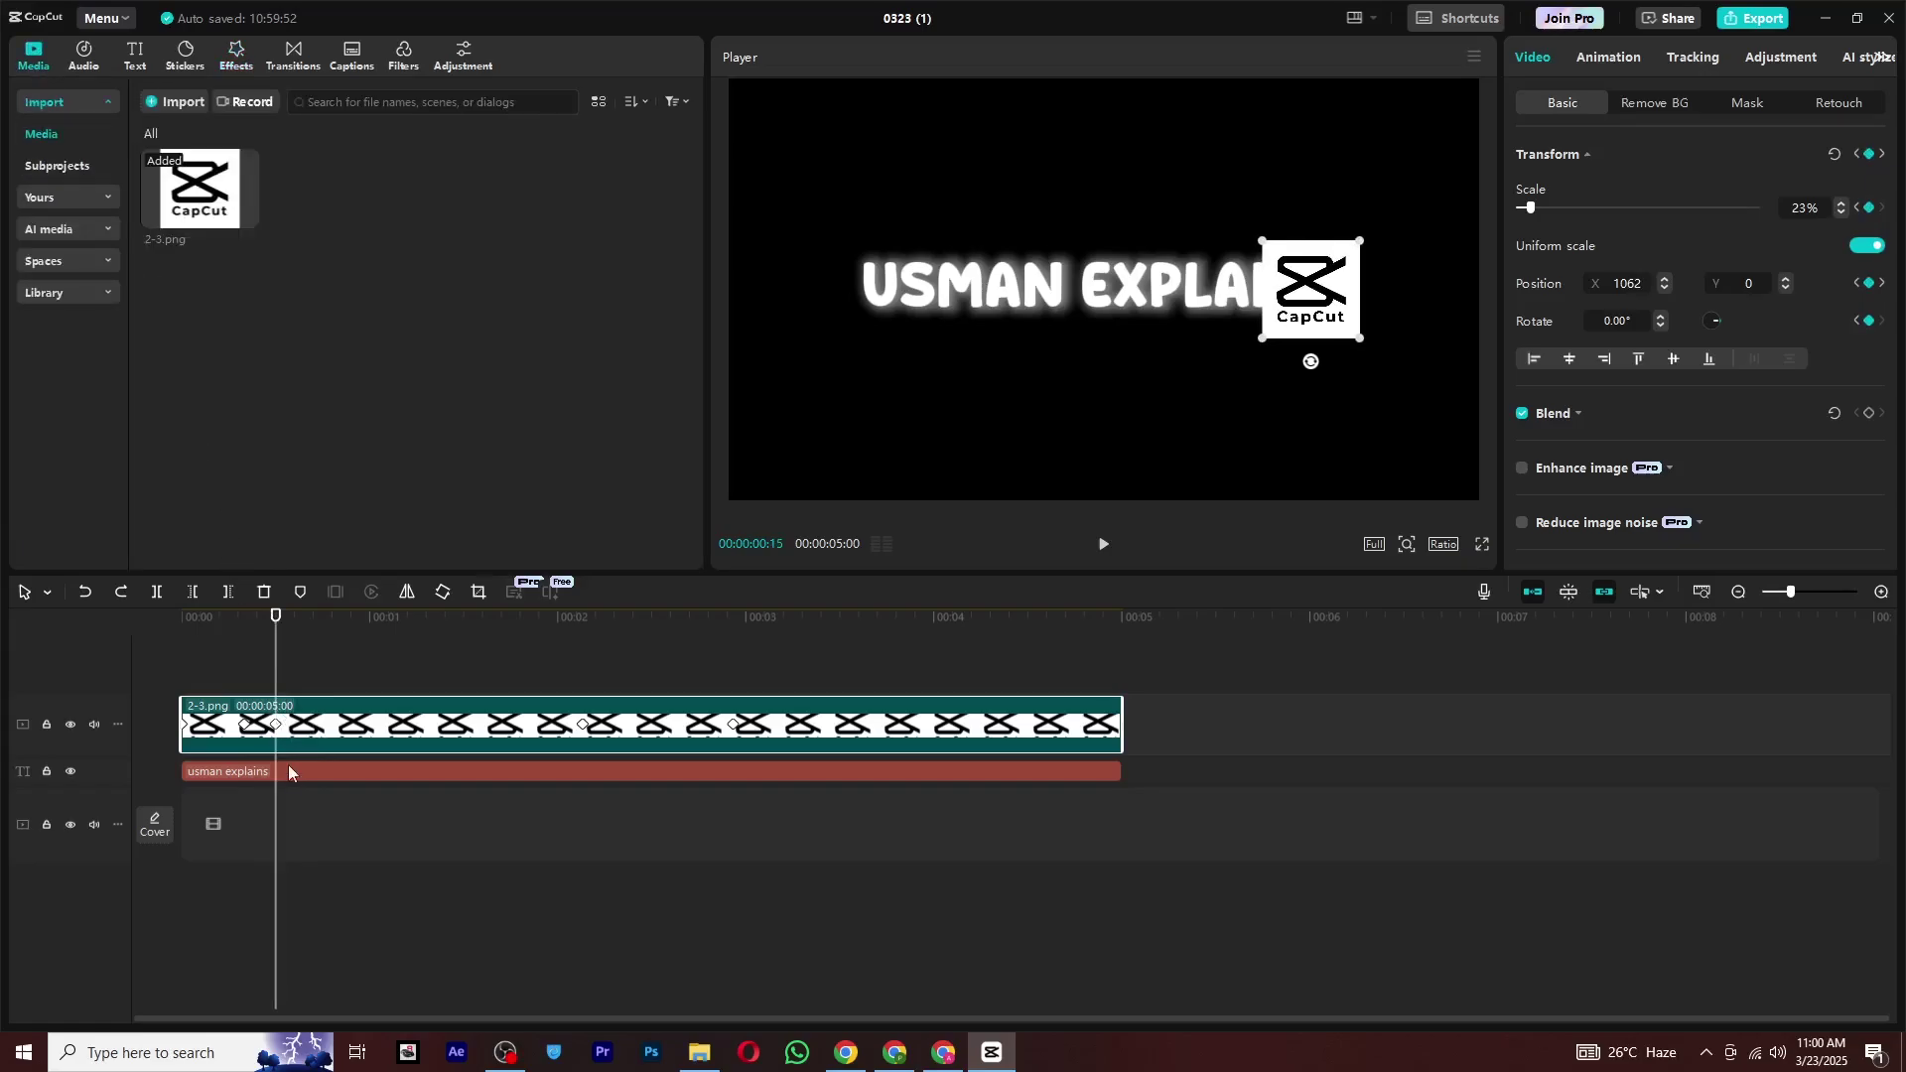
pyautogui.rightClick(291, 769)
pyautogui.click(376, 811)
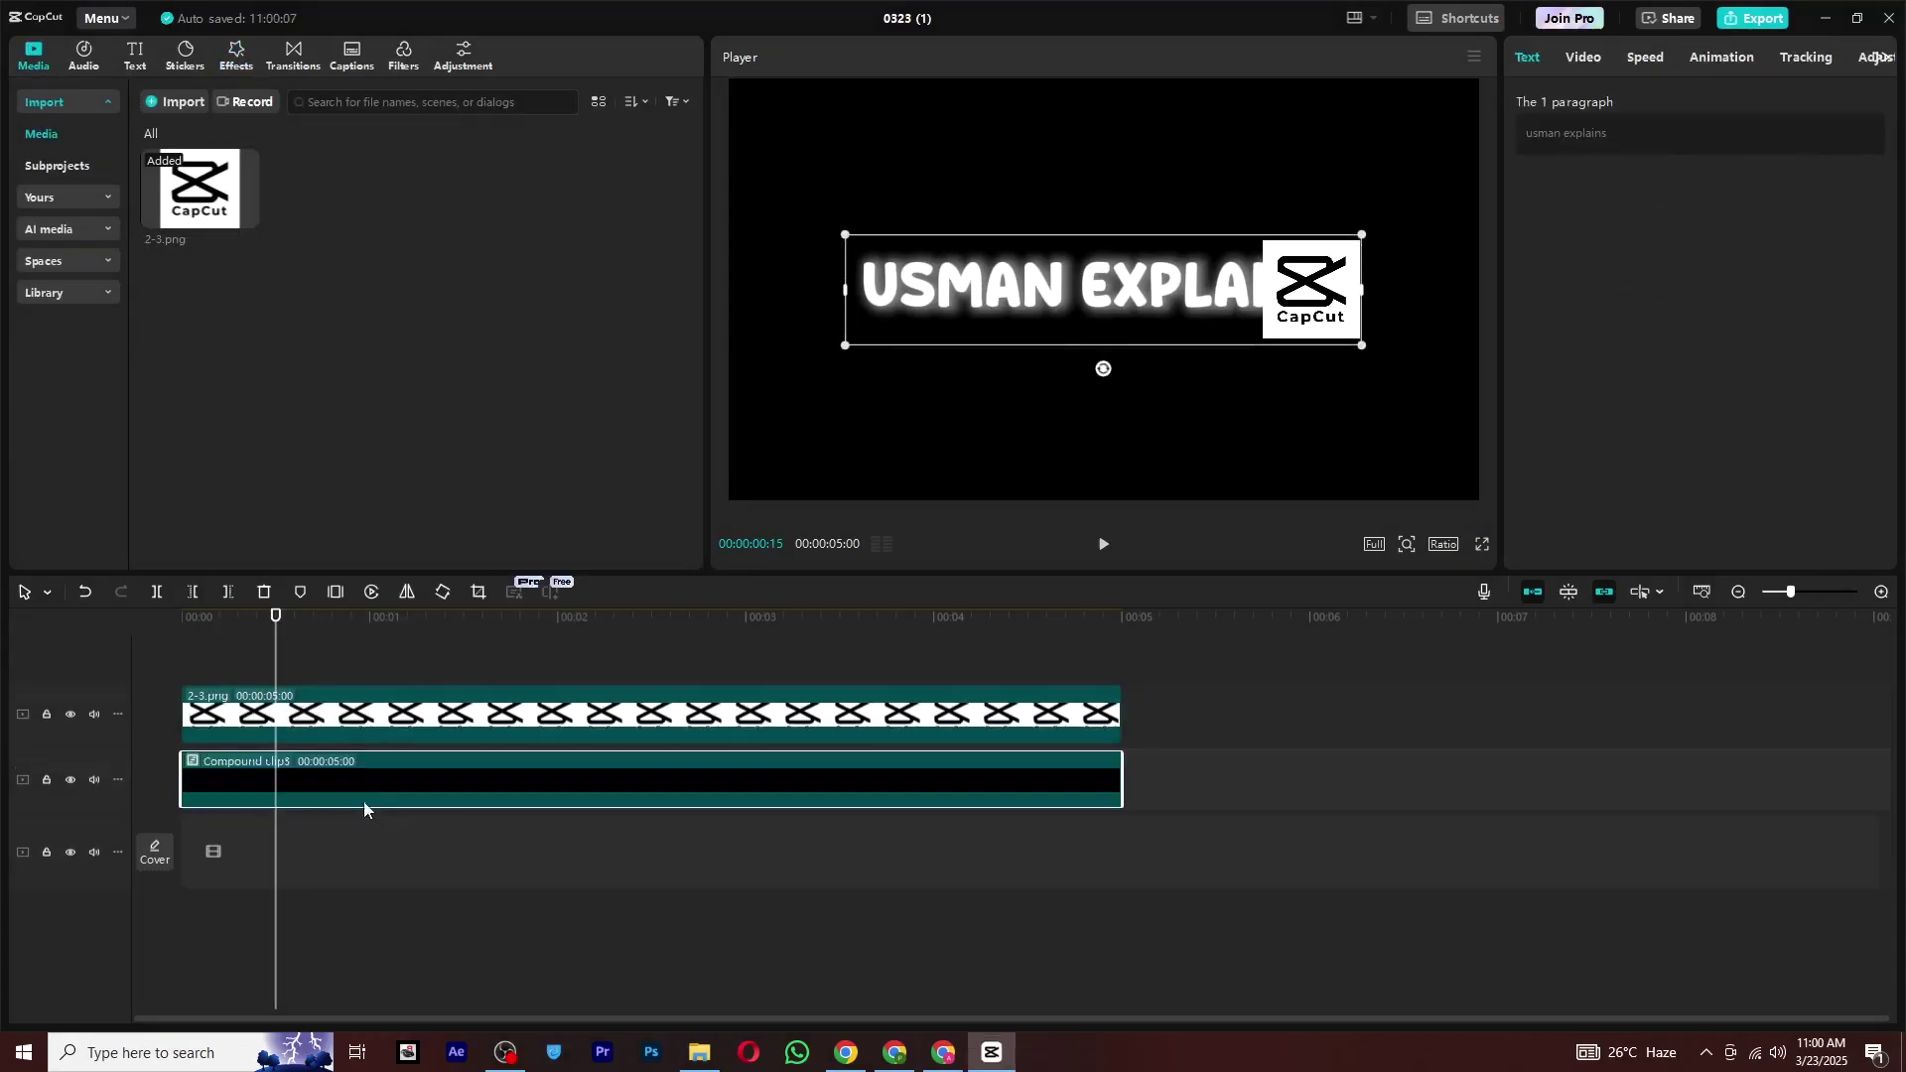
pyautogui.click(1582, 72)
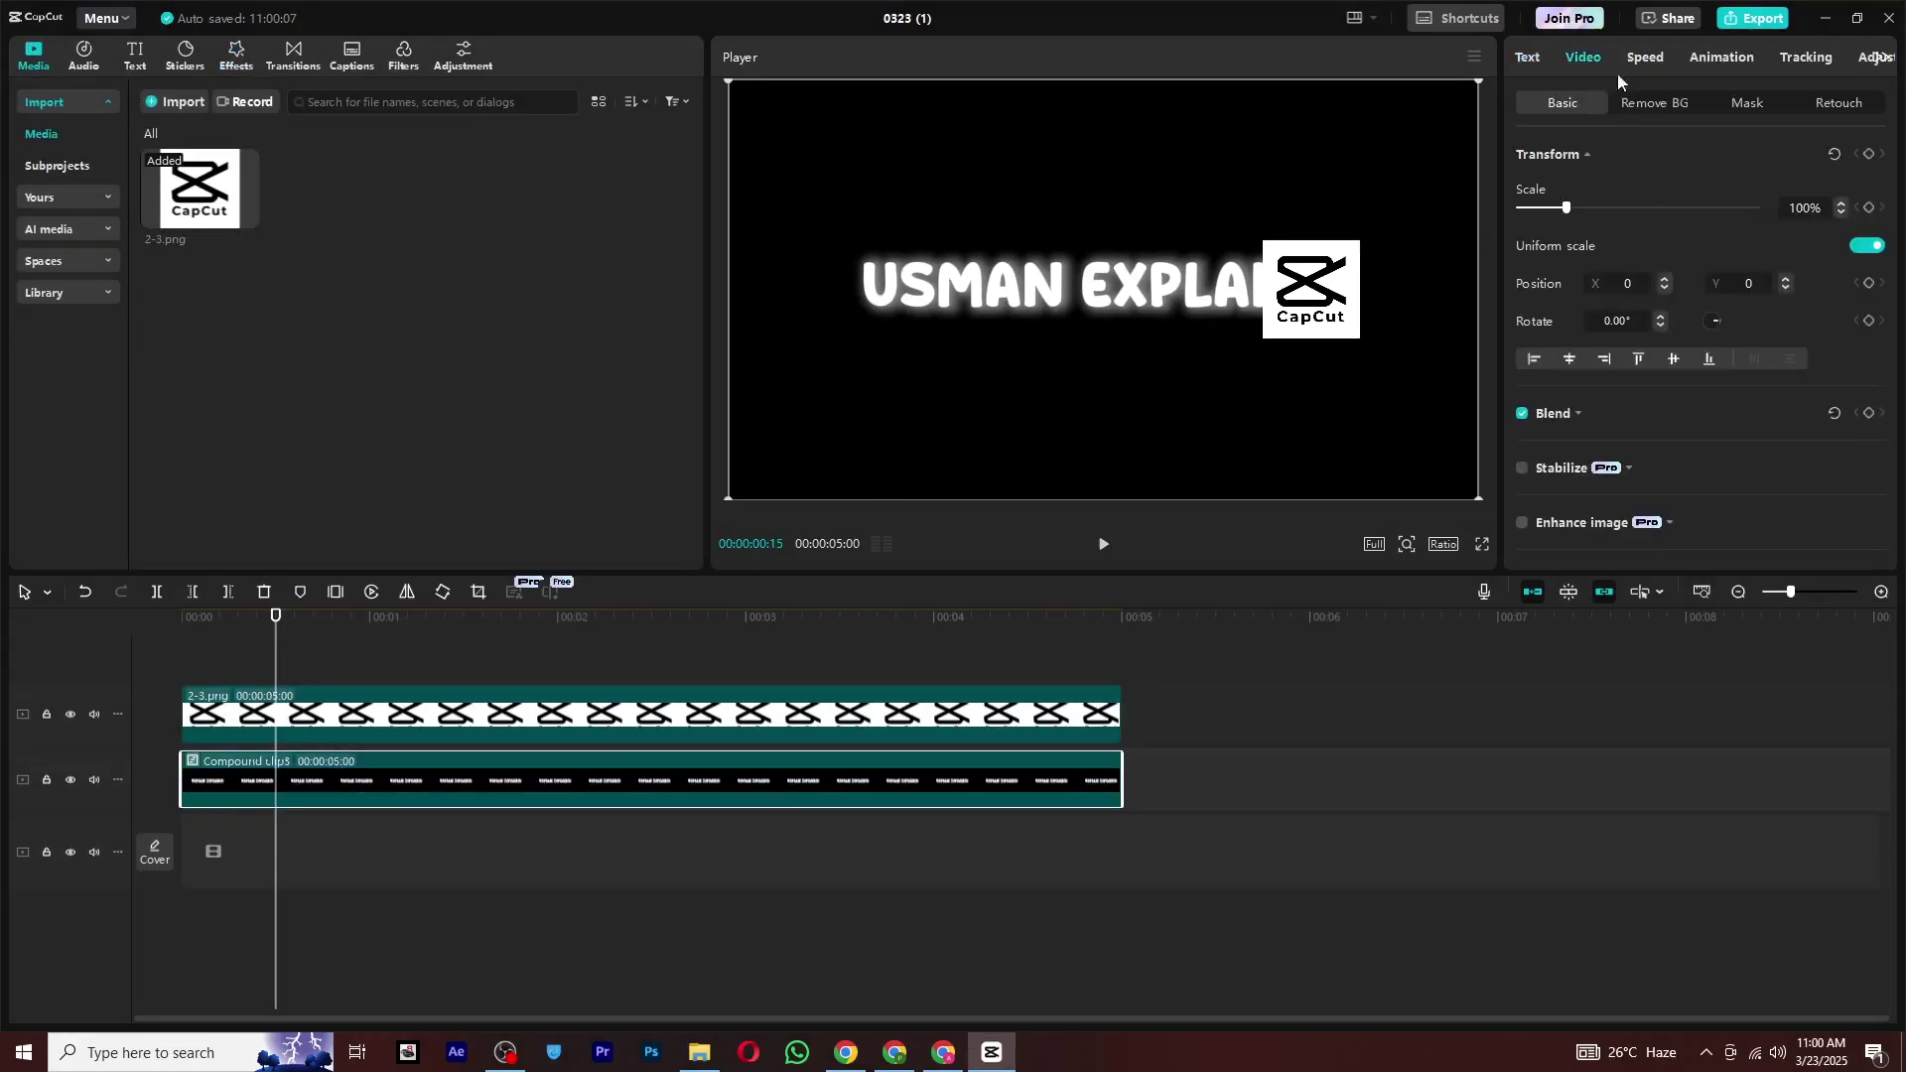
# Add a vertical Split mask to the title compound clip, pushed right to hide the words
pyautogui.click(1747, 102)
pyautogui.click(1550, 147)
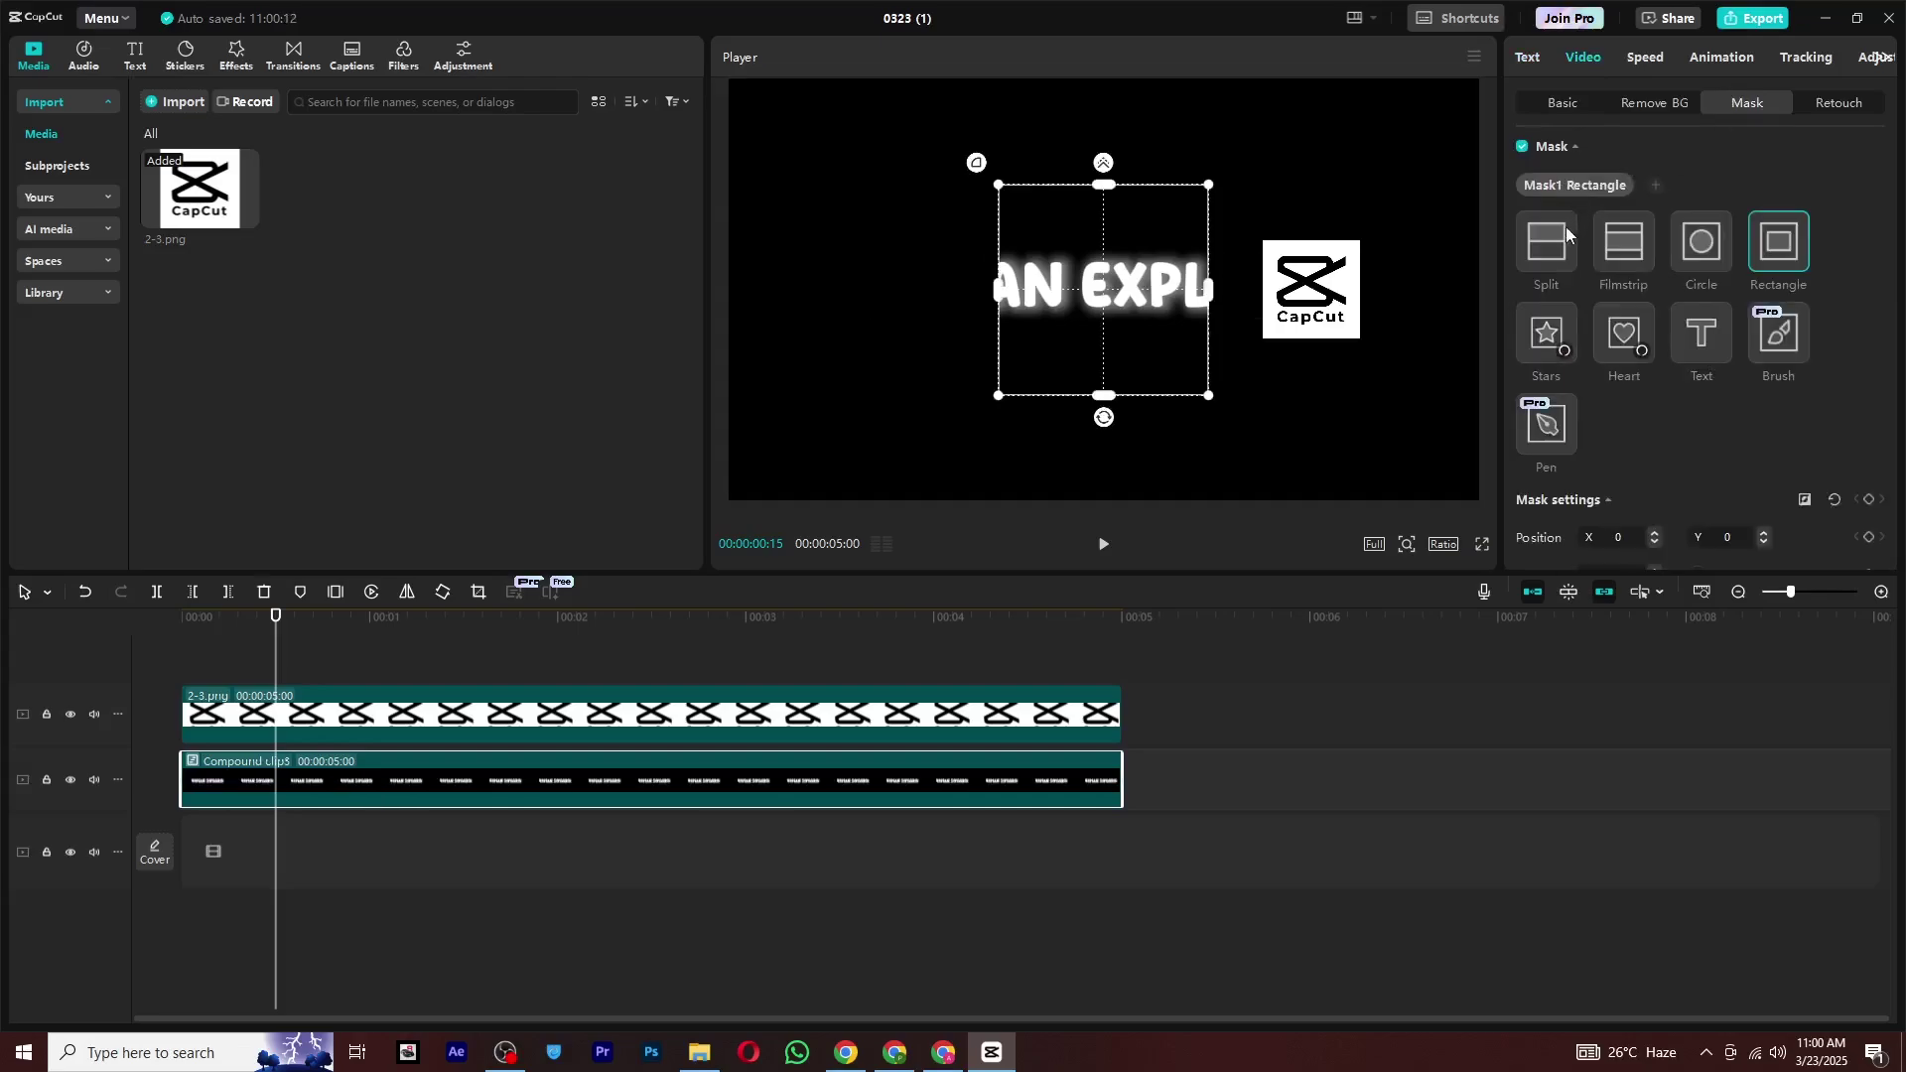
pyautogui.click(1554, 250)
pyautogui.moveTo(1104, 312)
pyautogui.mouseDown()
pyautogui.moveTo(1119, 474)
pyautogui.moveTo(982, 321)
pyautogui.mouseUp()
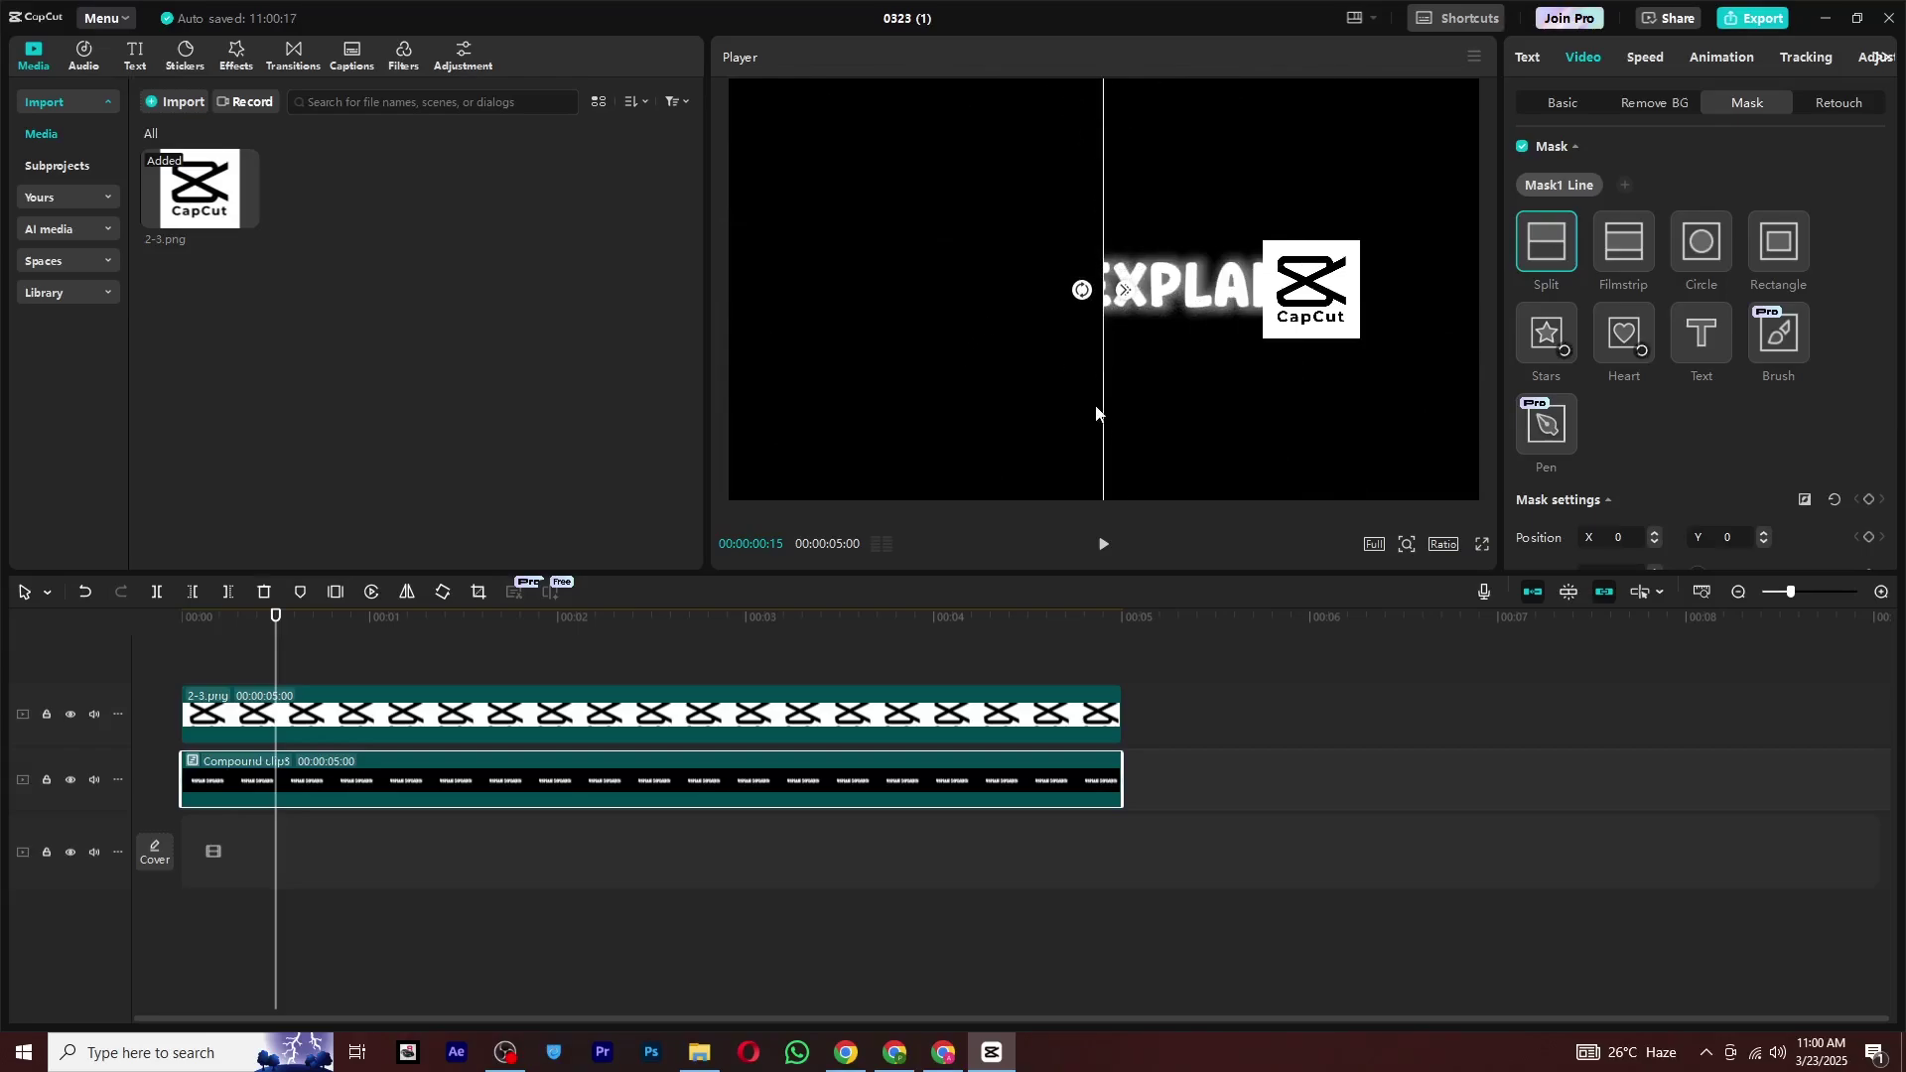
pyautogui.moveTo(1099, 413); pyautogui.dragTo(1302, 426)
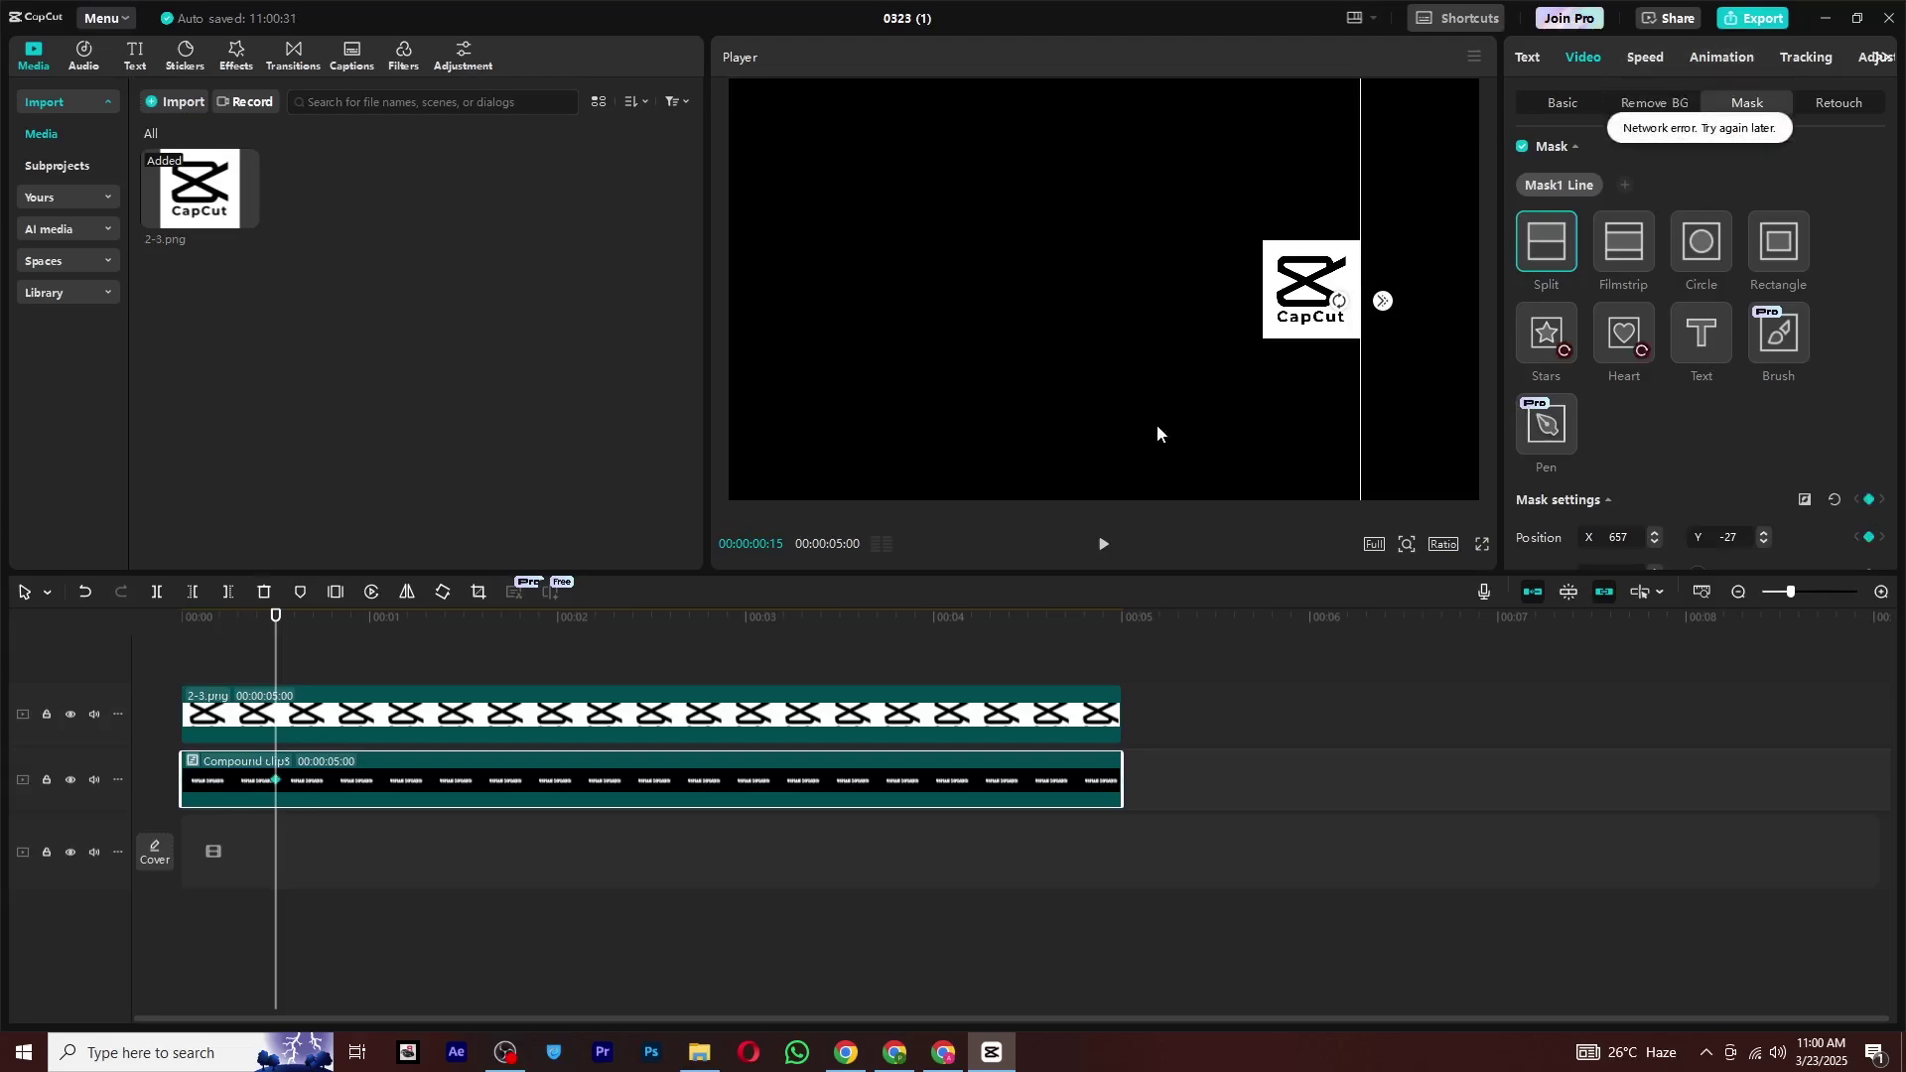
# Keyframe the split line leftward in stages behind the logo, then replay the reveal from the start
pyautogui.press('space')
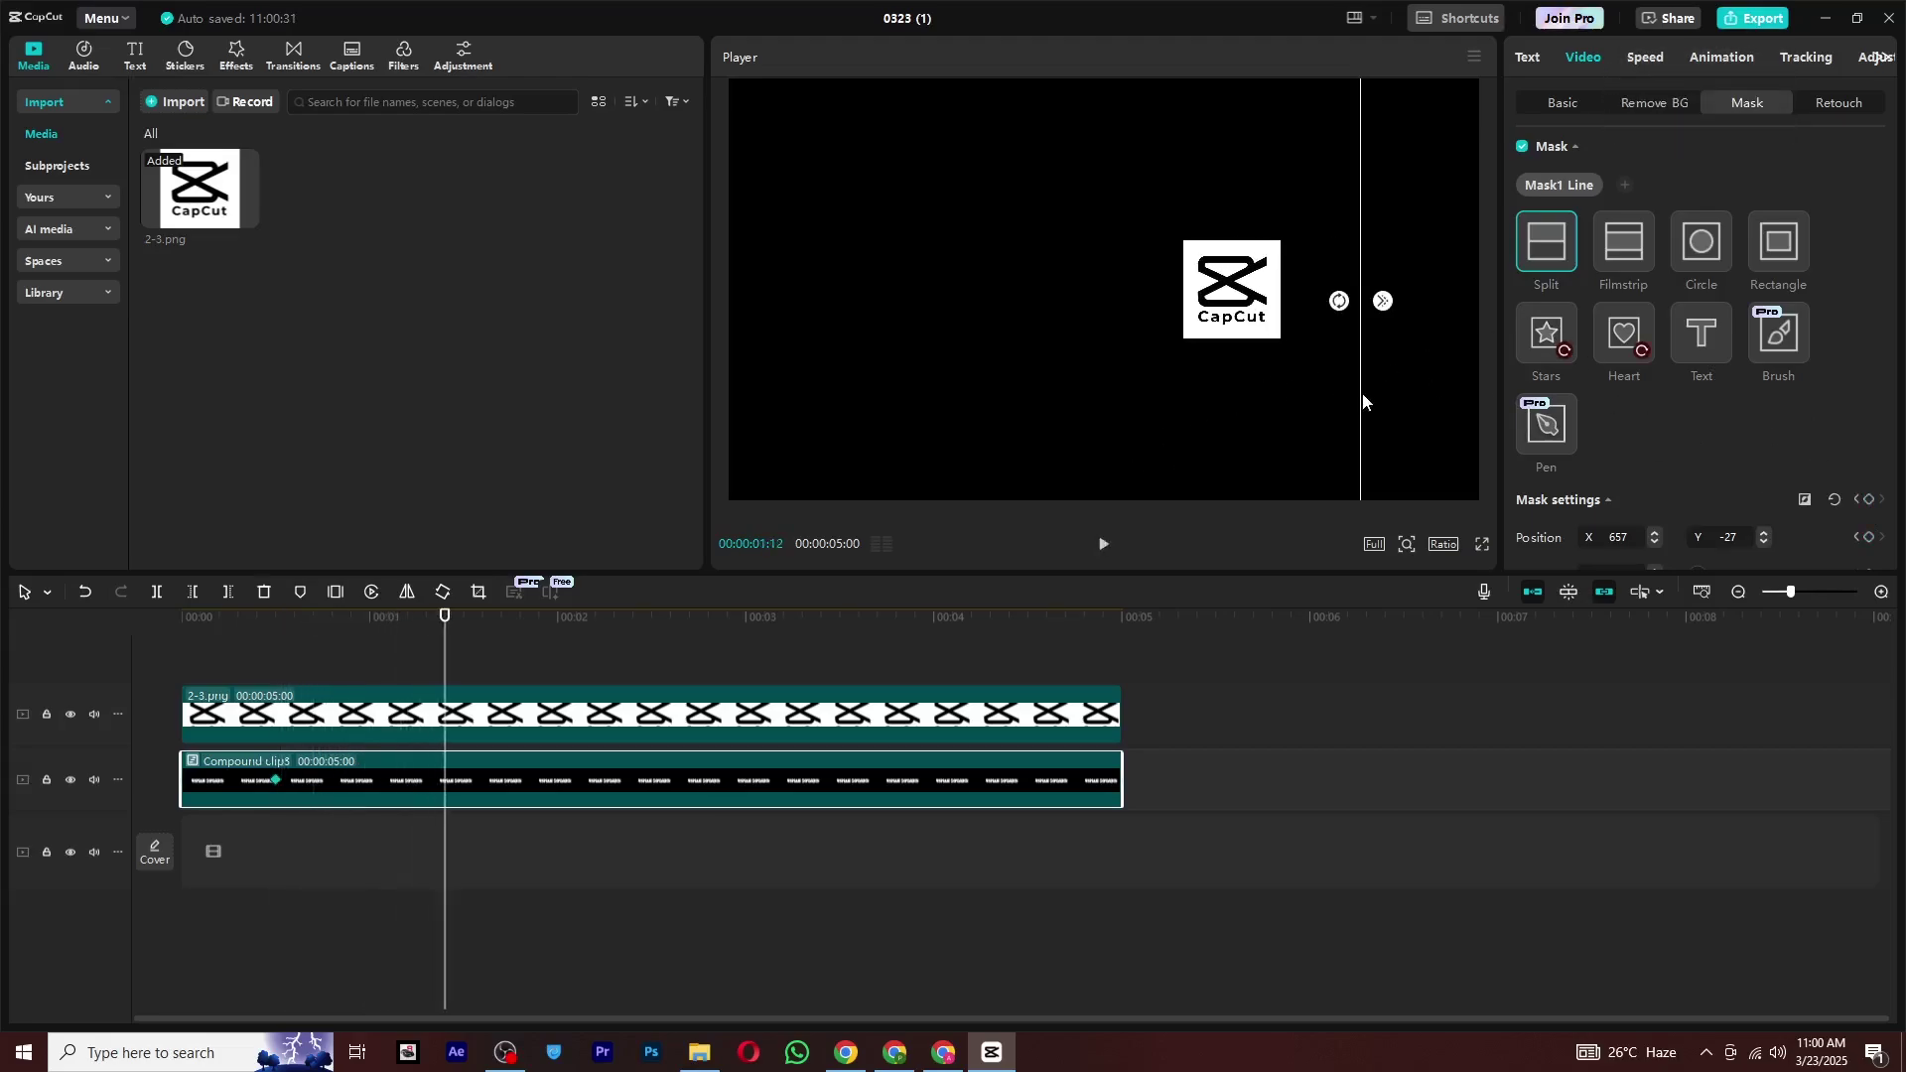
pyautogui.moveTo(1361, 403); pyautogui.dragTo(1092, 432)
pyautogui.press('space')
pyautogui.press('space')
pyautogui.press('space')
pyautogui.press('space')
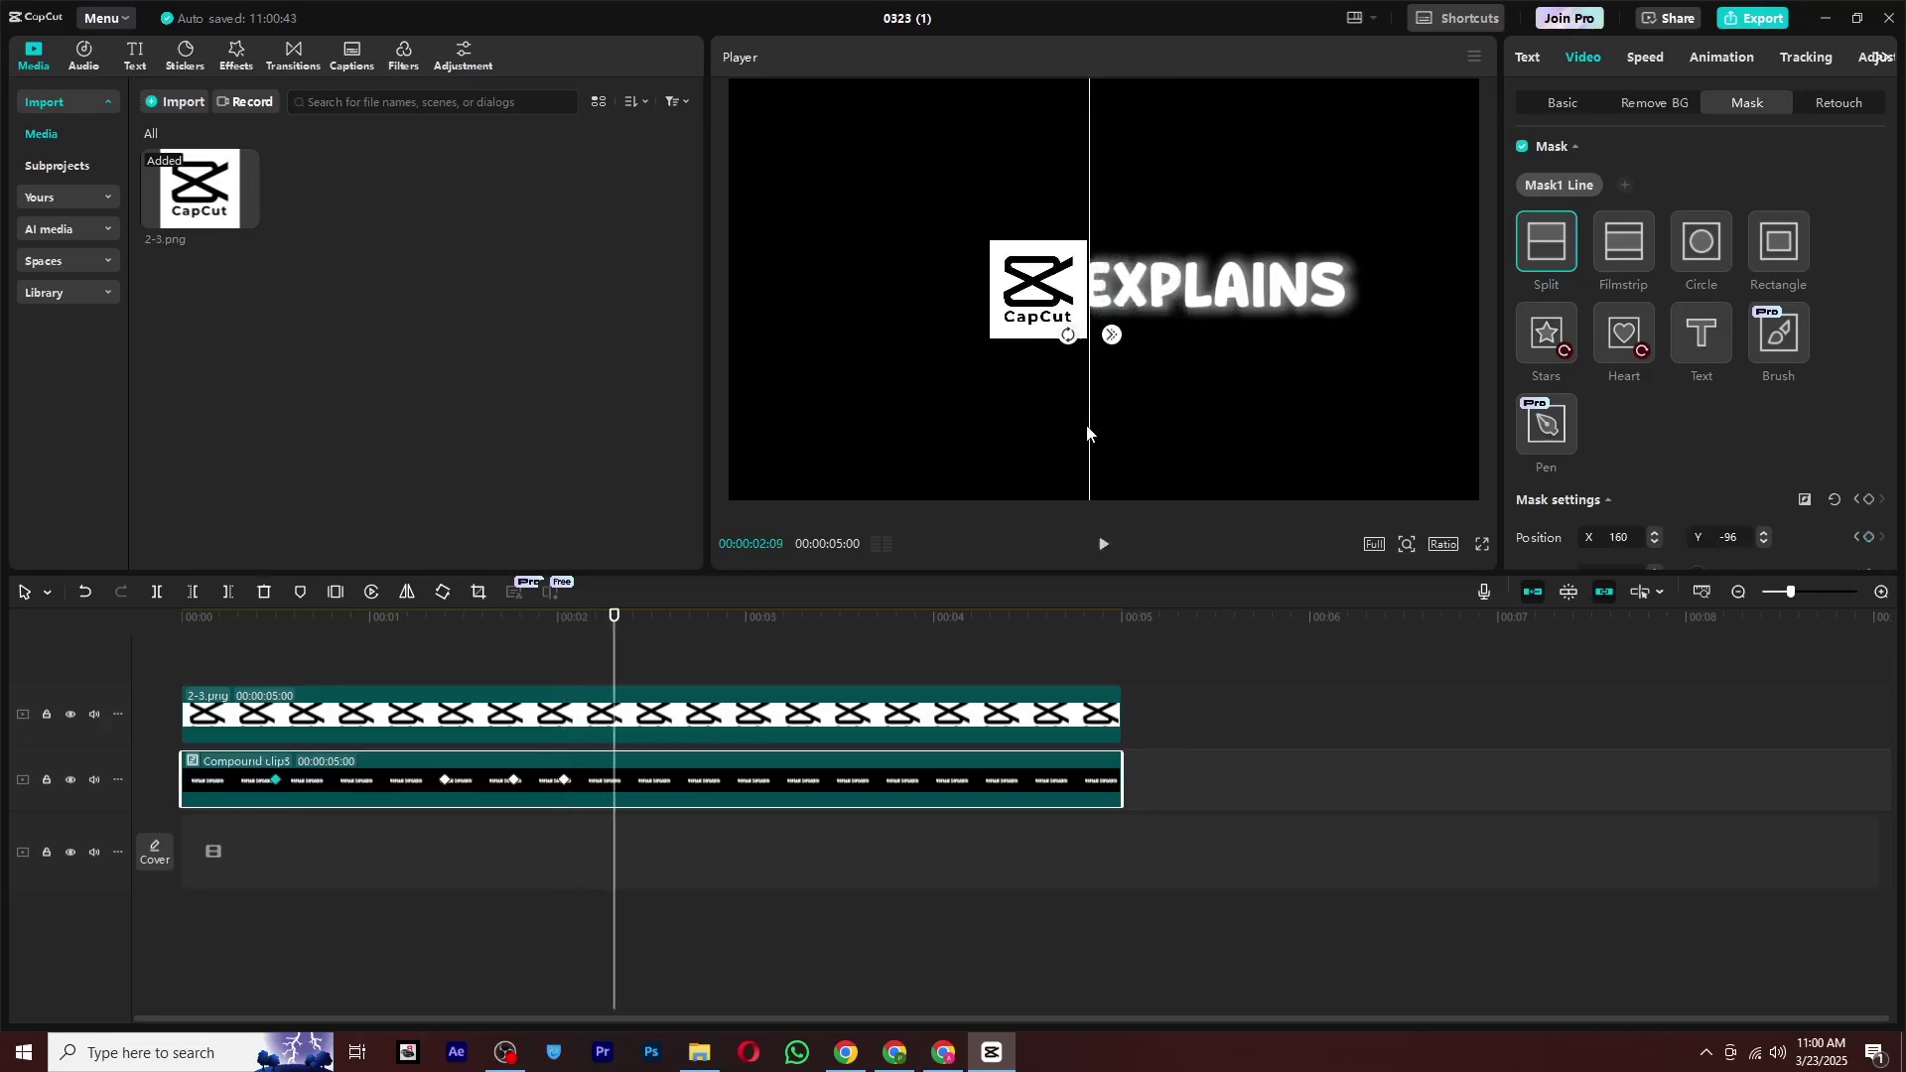
pyautogui.press('space')
pyautogui.press('space')
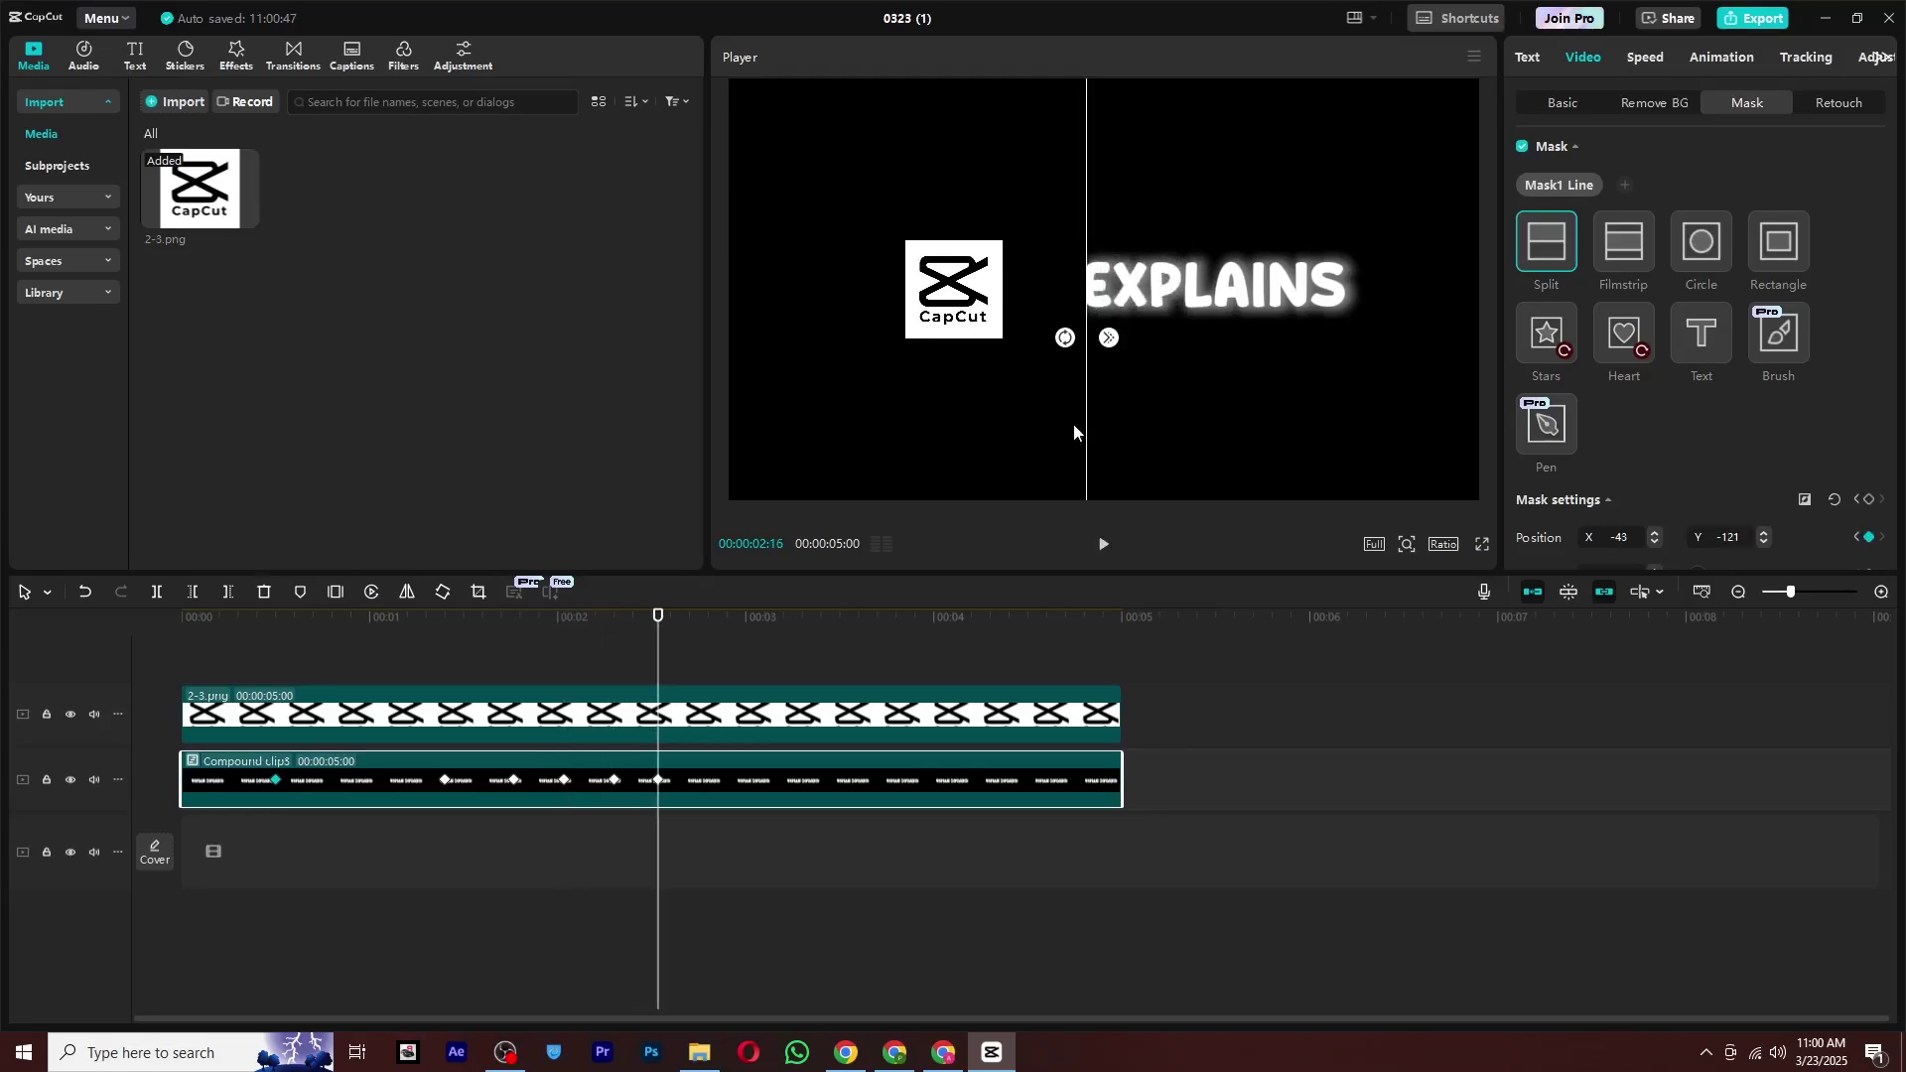
pyautogui.moveTo(1074, 425); pyautogui.dragTo(856, 426)
pyautogui.press('space')
pyautogui.press('space')
pyautogui.press('space')
pyautogui.press('space')
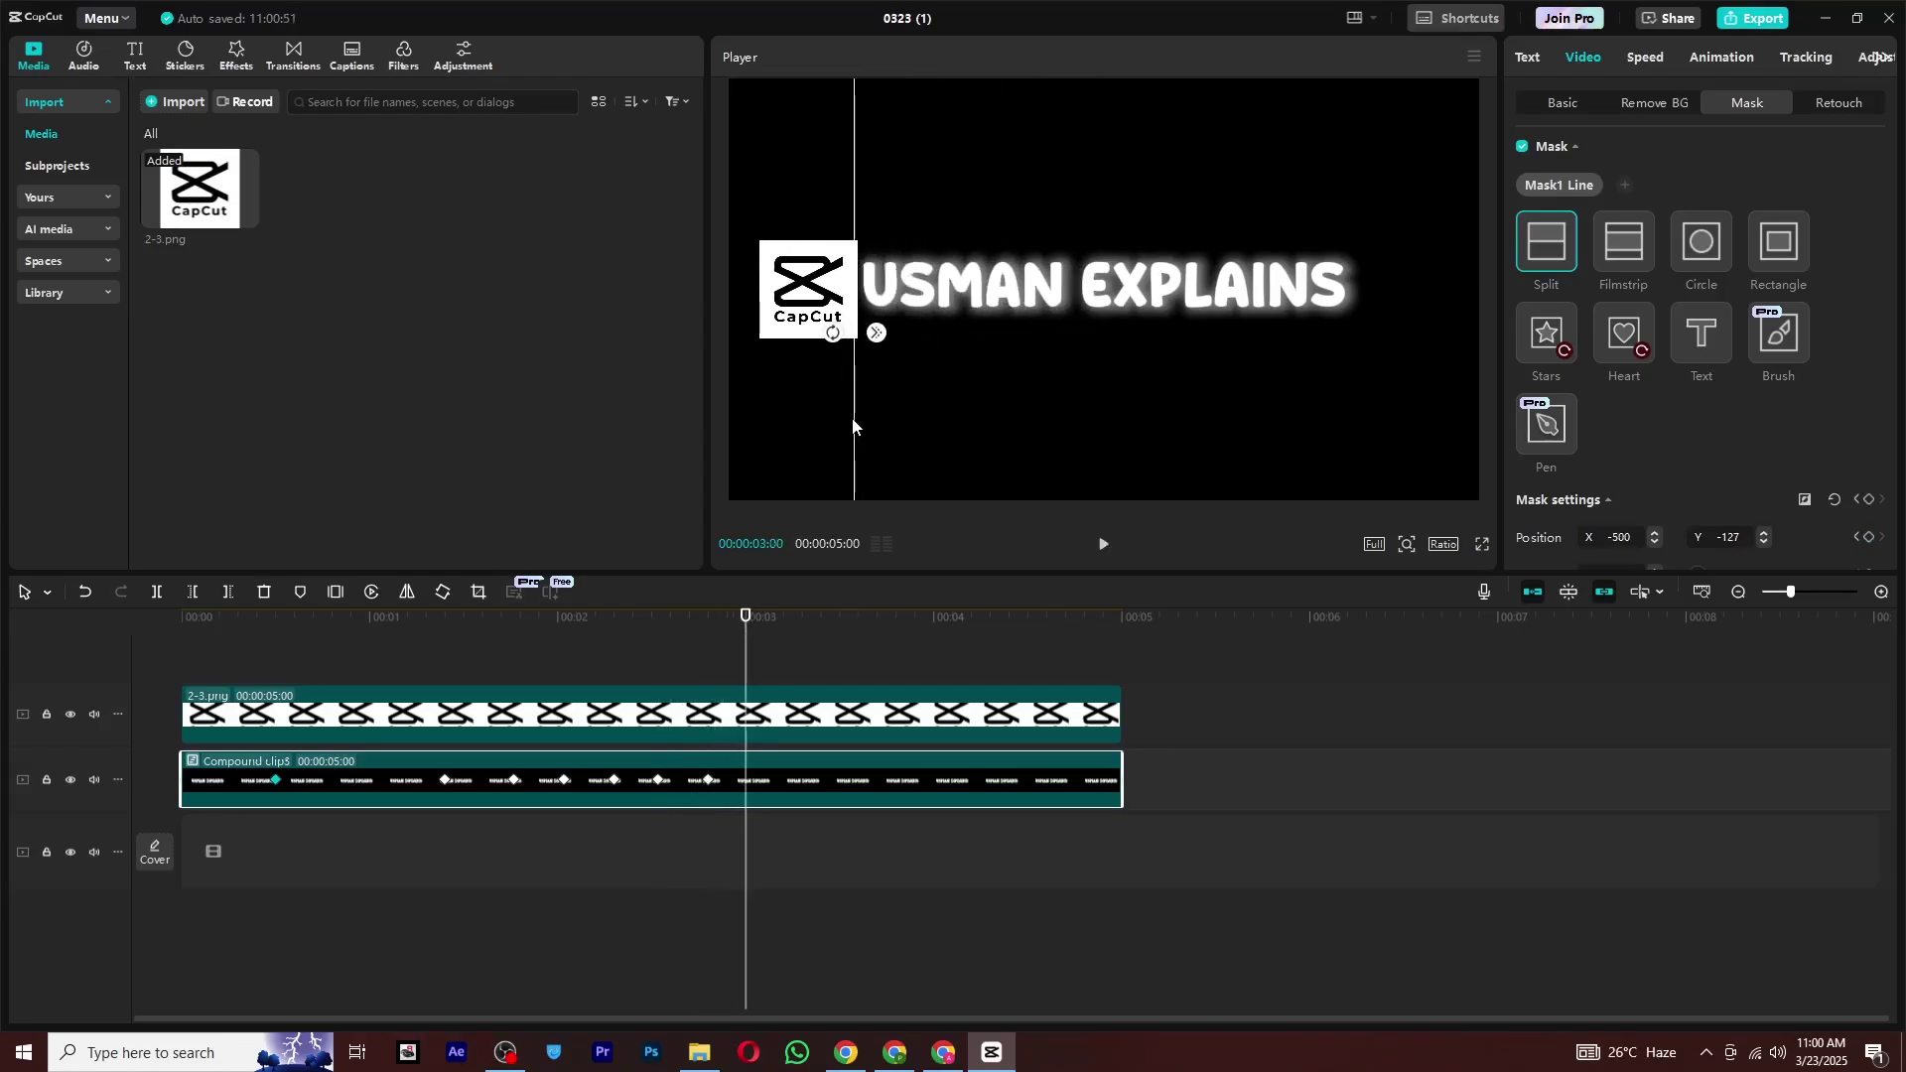
pyautogui.moveTo(662, 426); pyautogui.dragTo(666, 405)
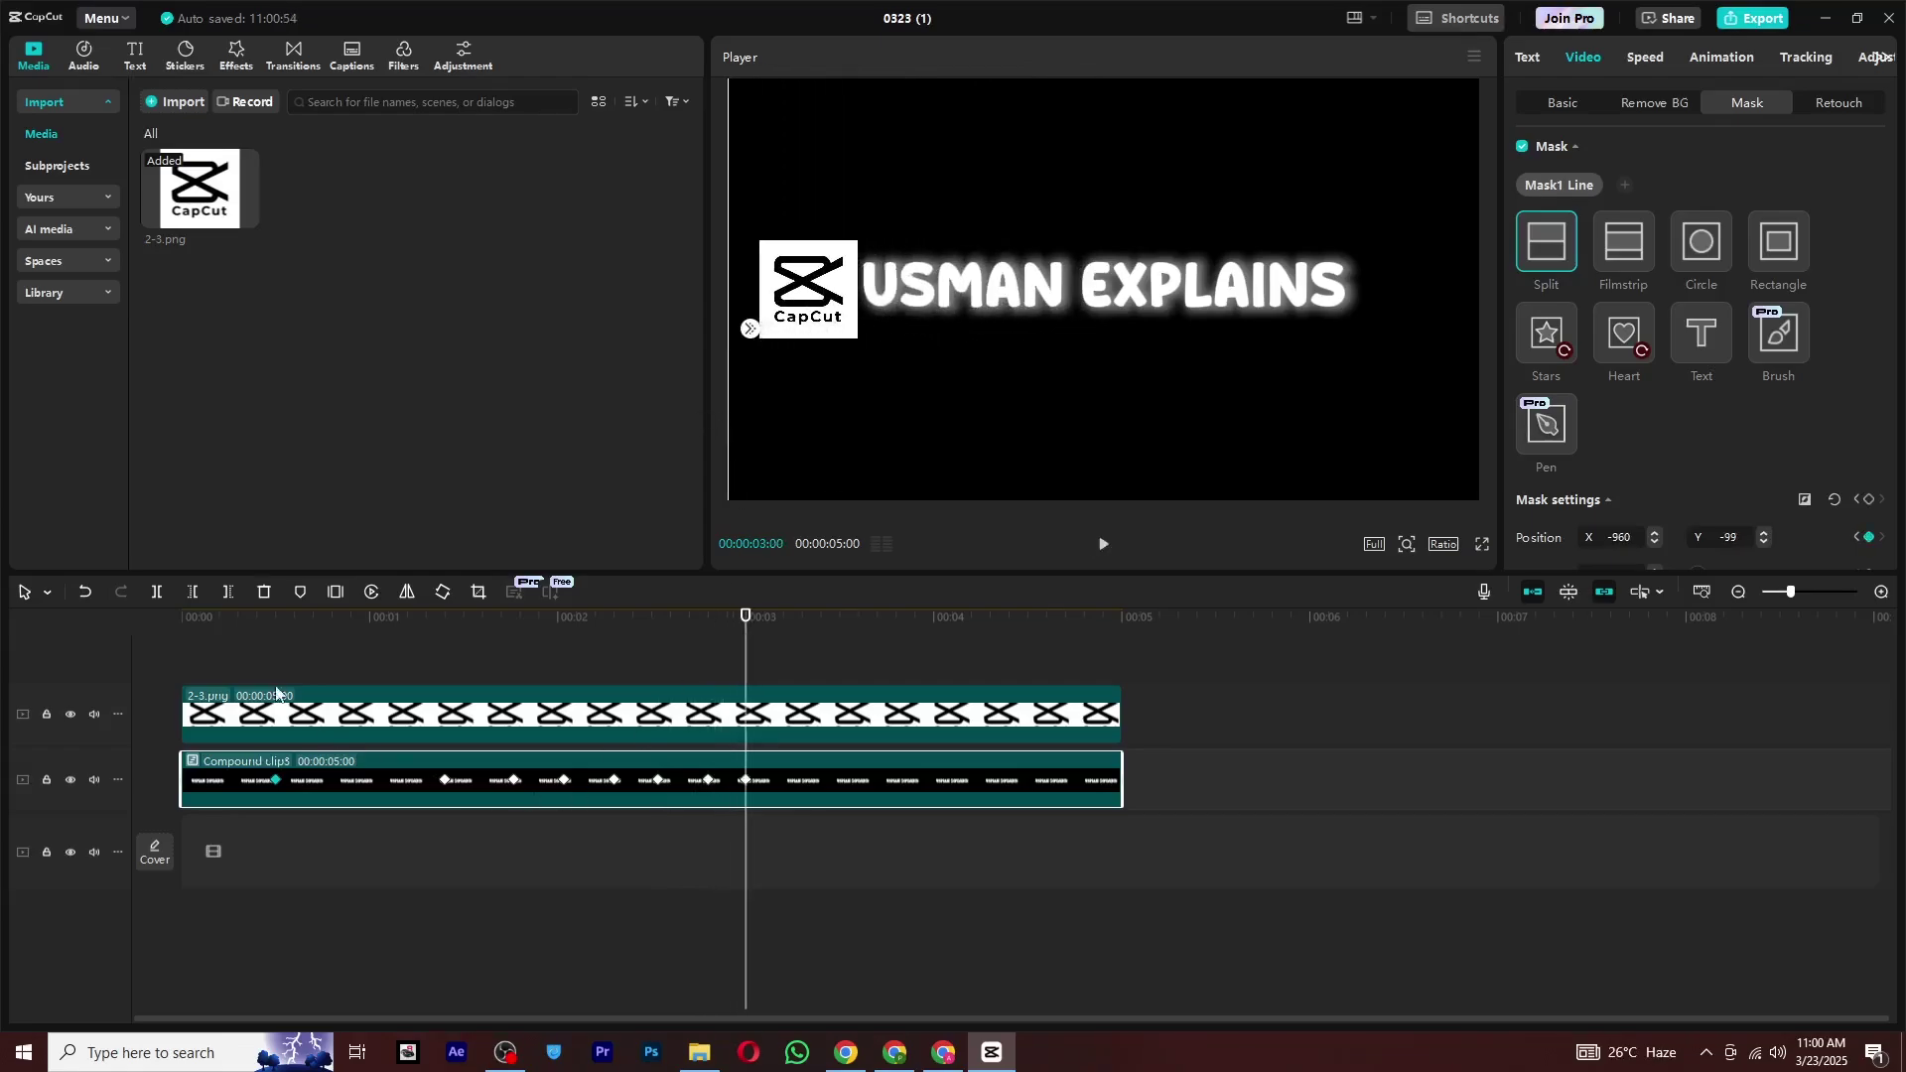
pyautogui.moveTo(258, 665); pyautogui.dragTo(7, 644)
pyautogui.press('space')
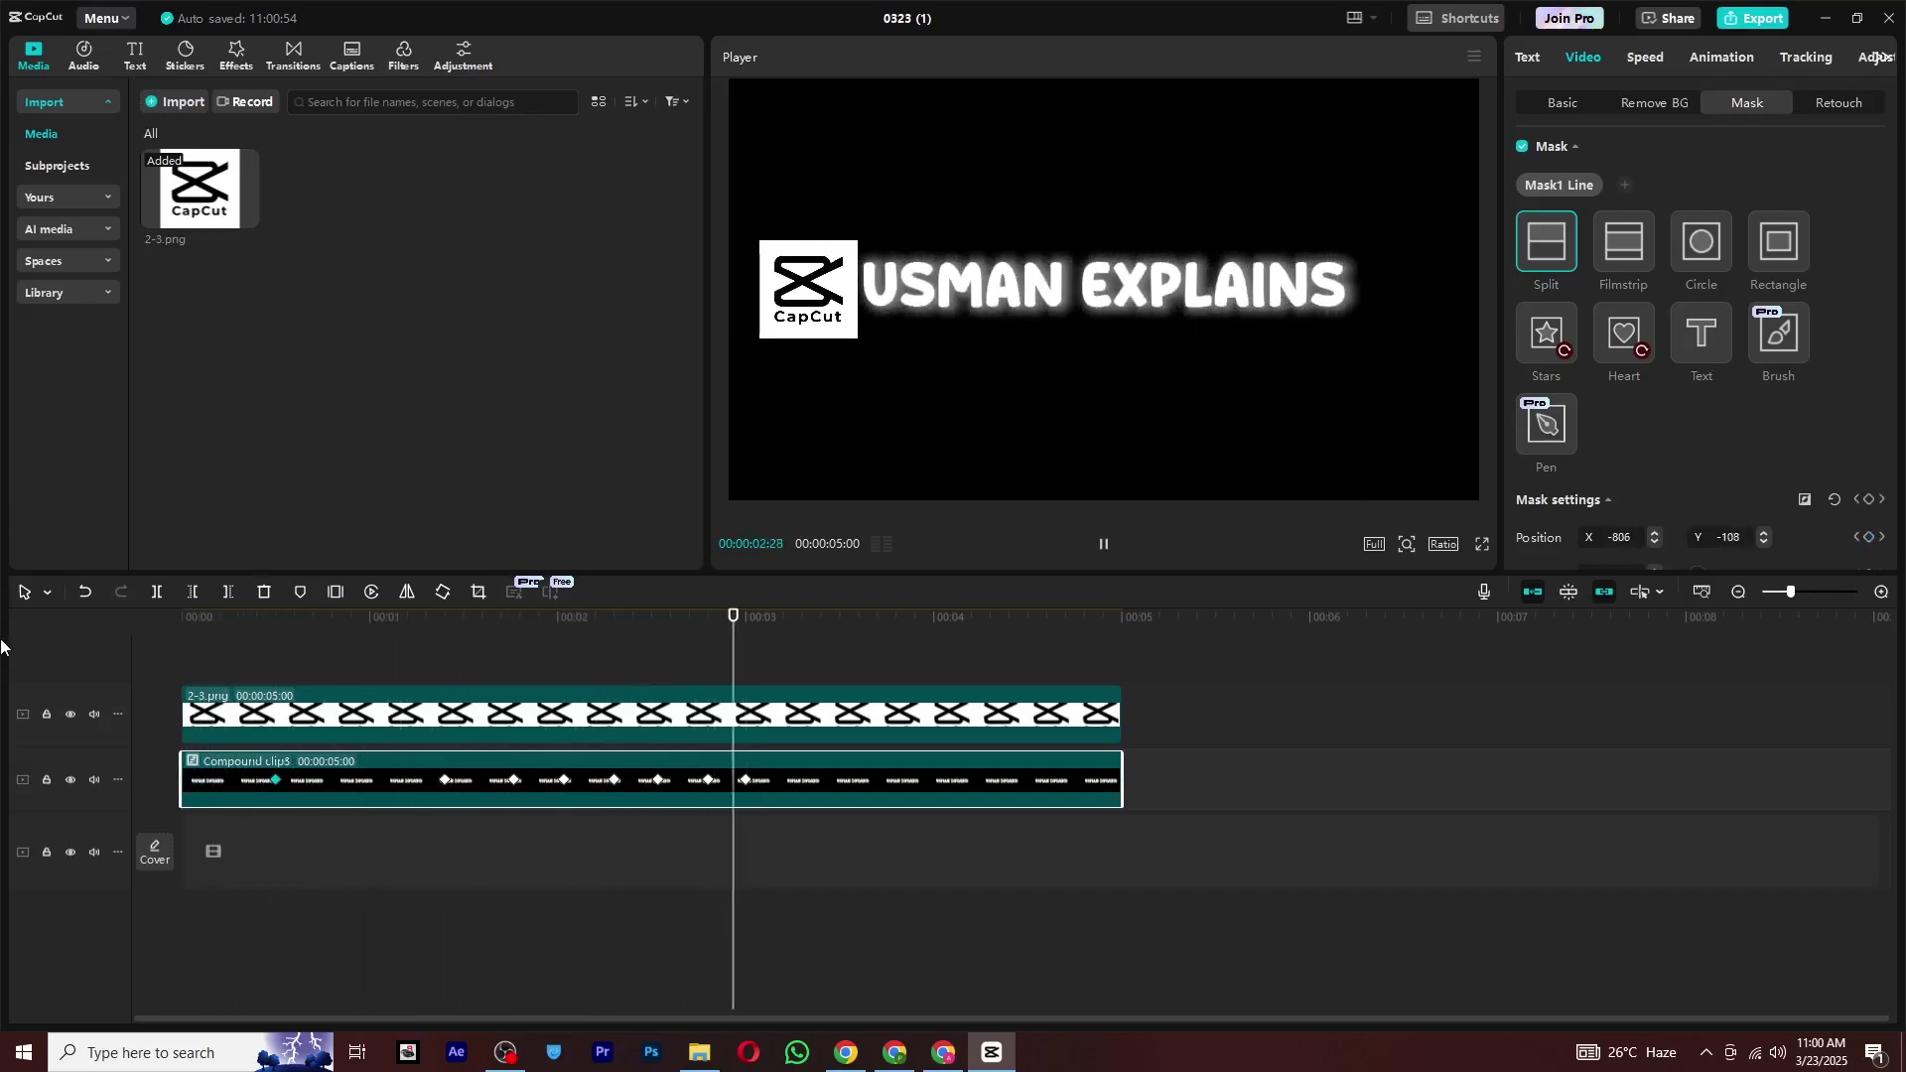
# Place the Edge Glow effect on the timeline above the logo and text clips, then preview
pyautogui.press('space')
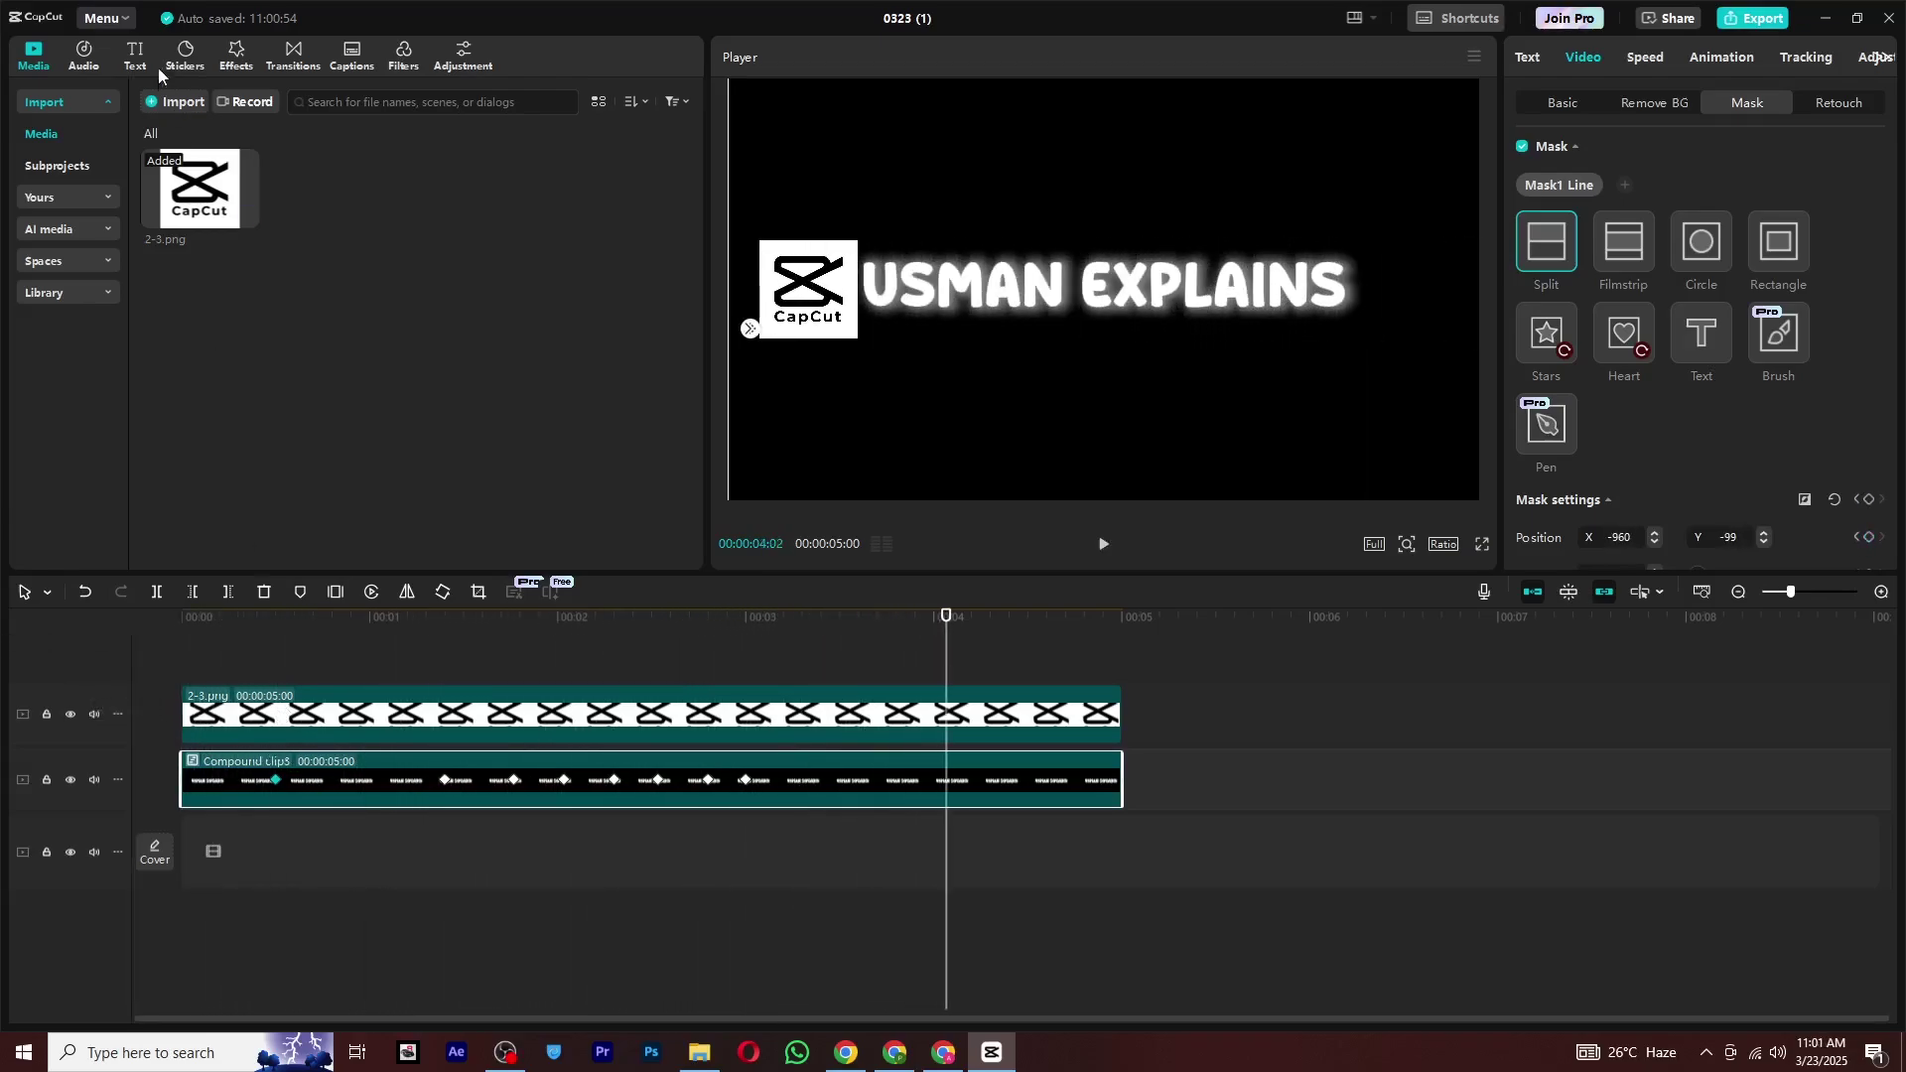
pyautogui.click(226, 69)
pyautogui.moveTo(176, 207); pyautogui.dragTo(562, 694)
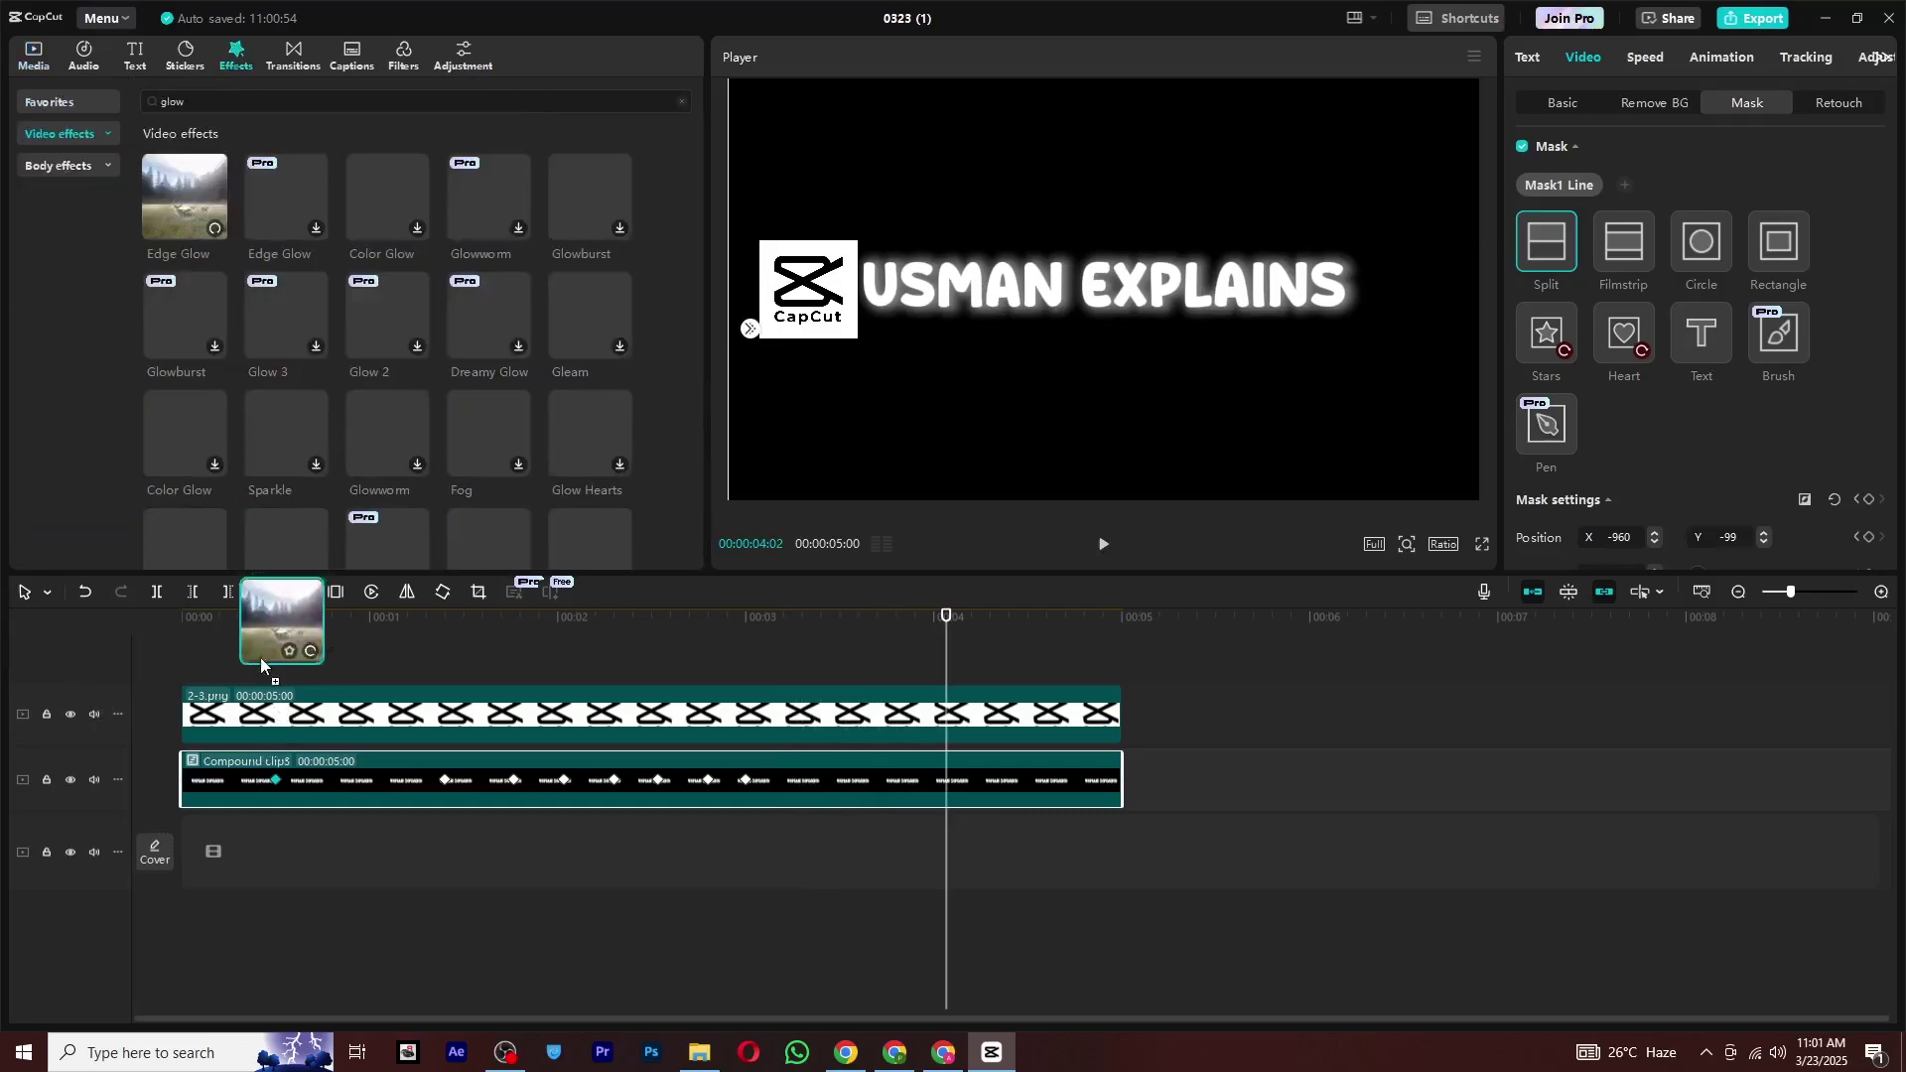
pyautogui.click(1101, 555)
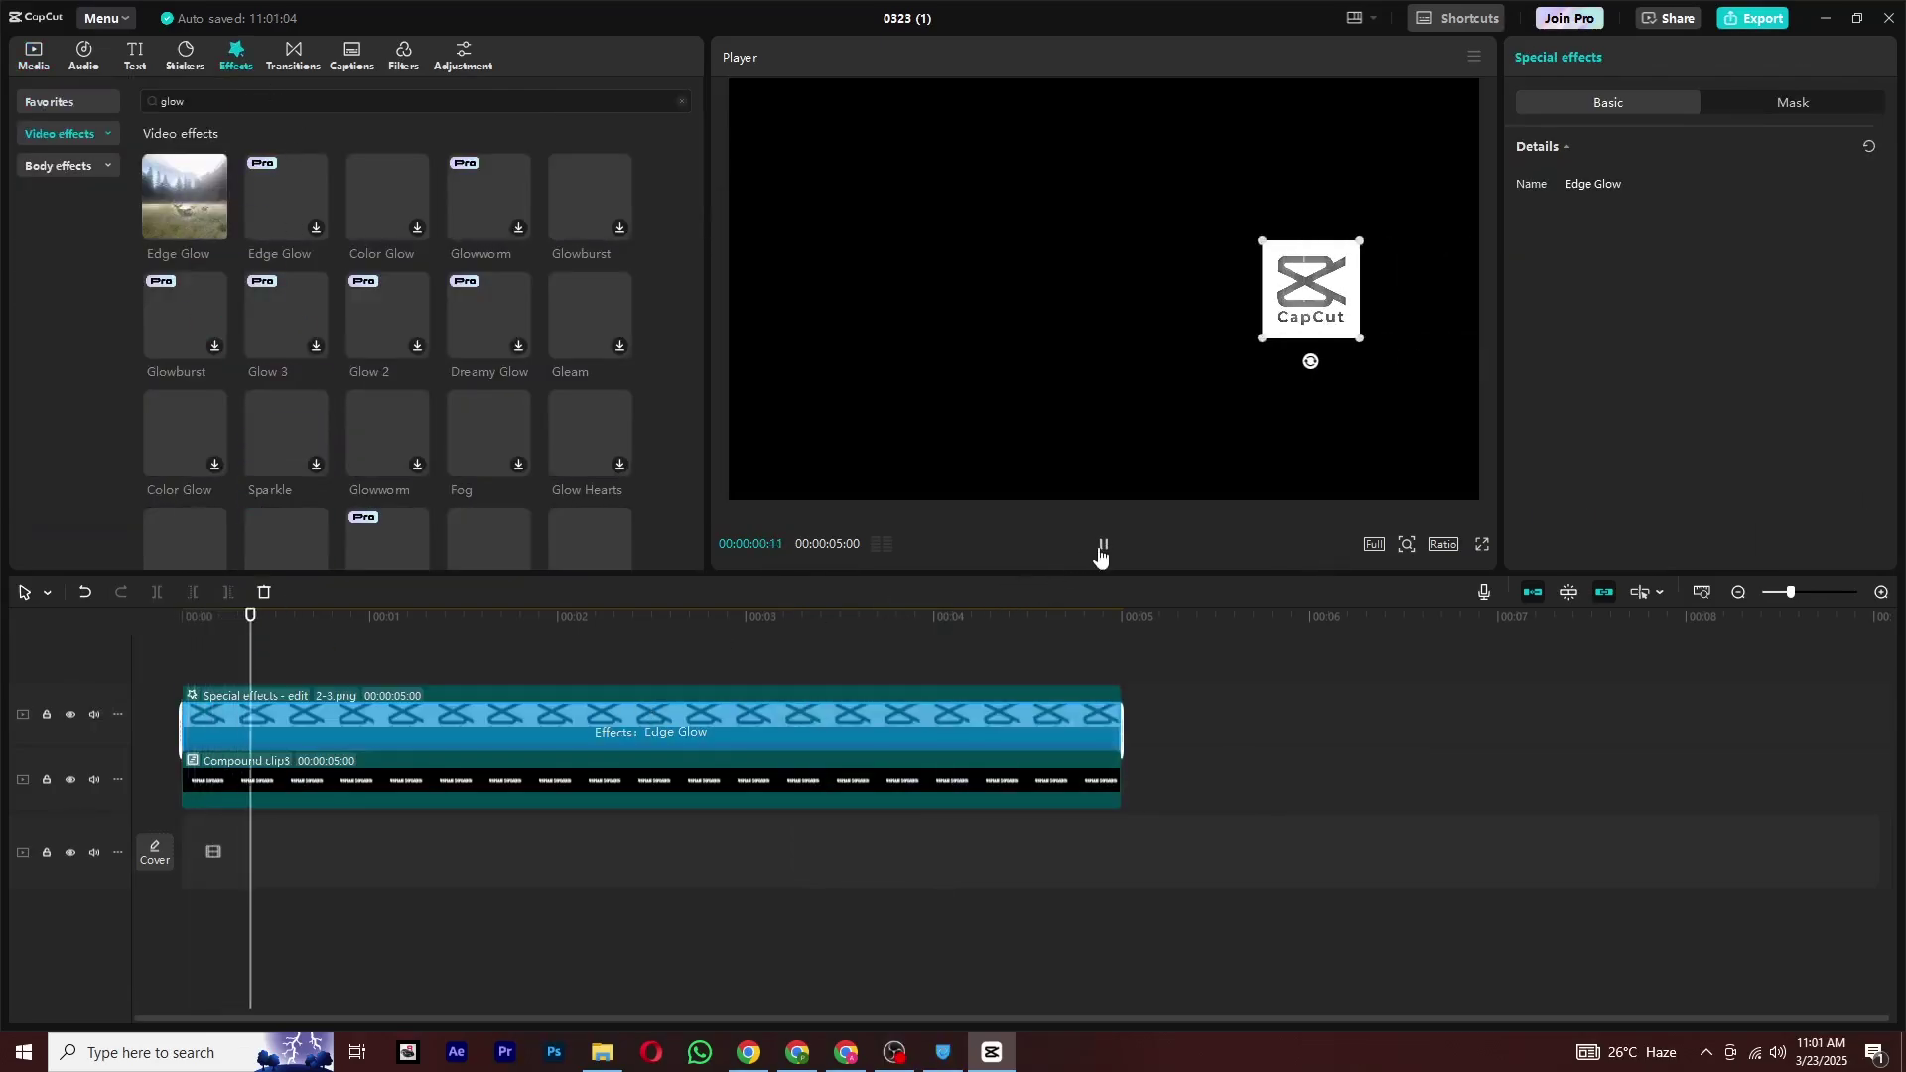